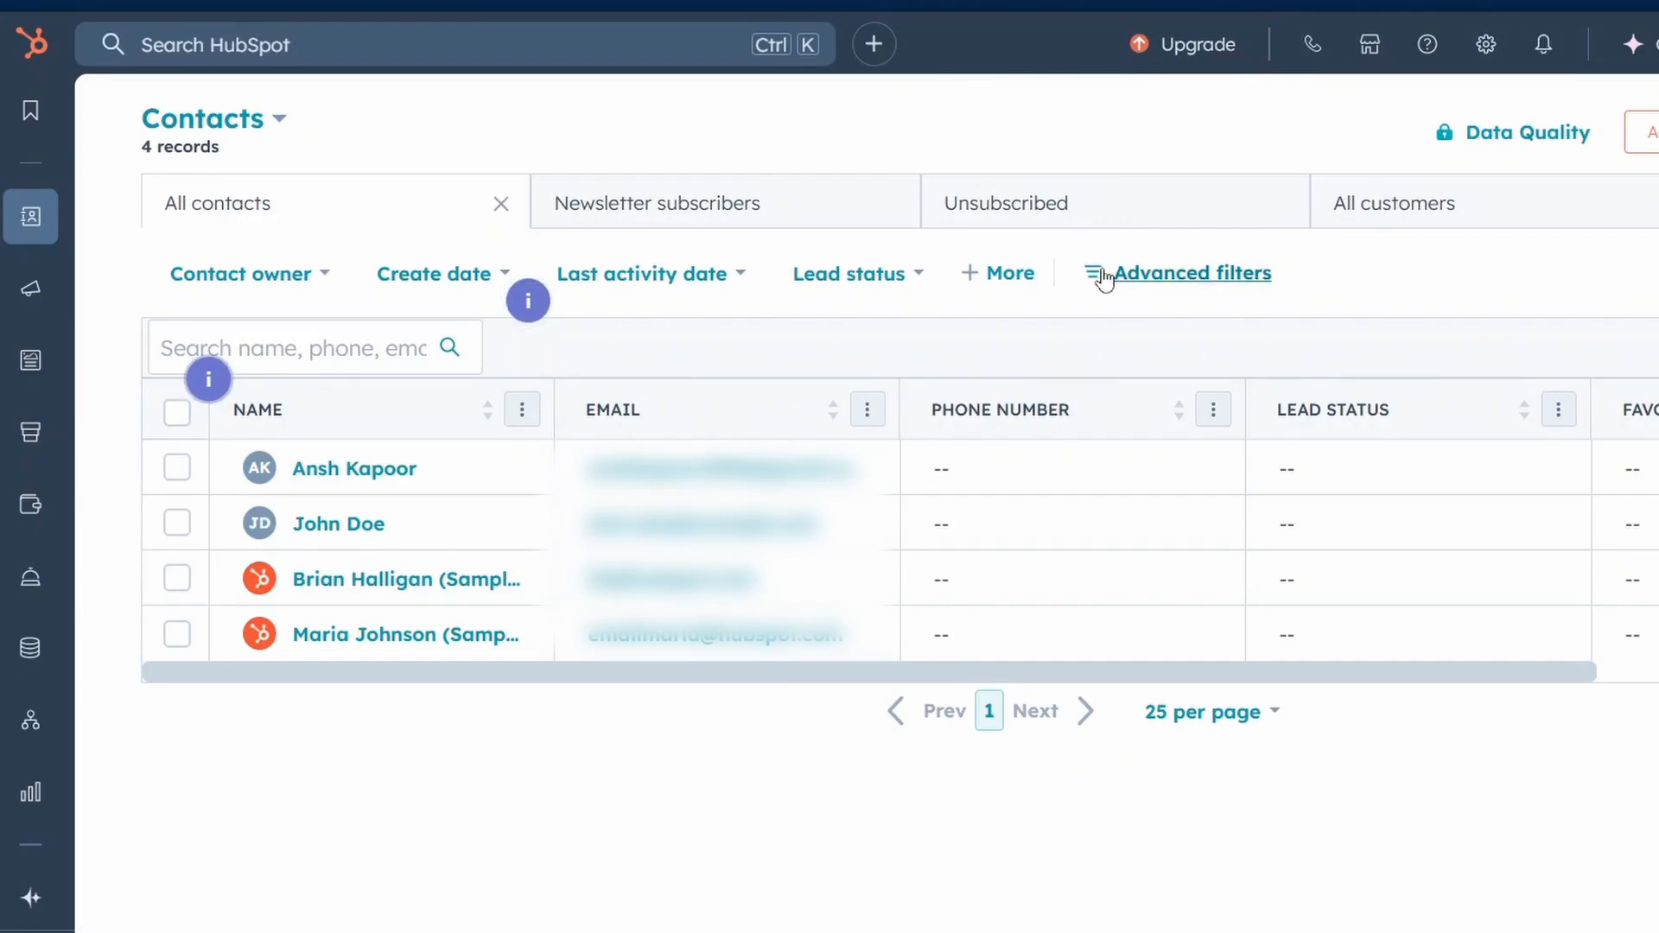
Open the CRM contacts list and start a new contact.
{"action": "mouse_move", "coordinate": [29, 232]}
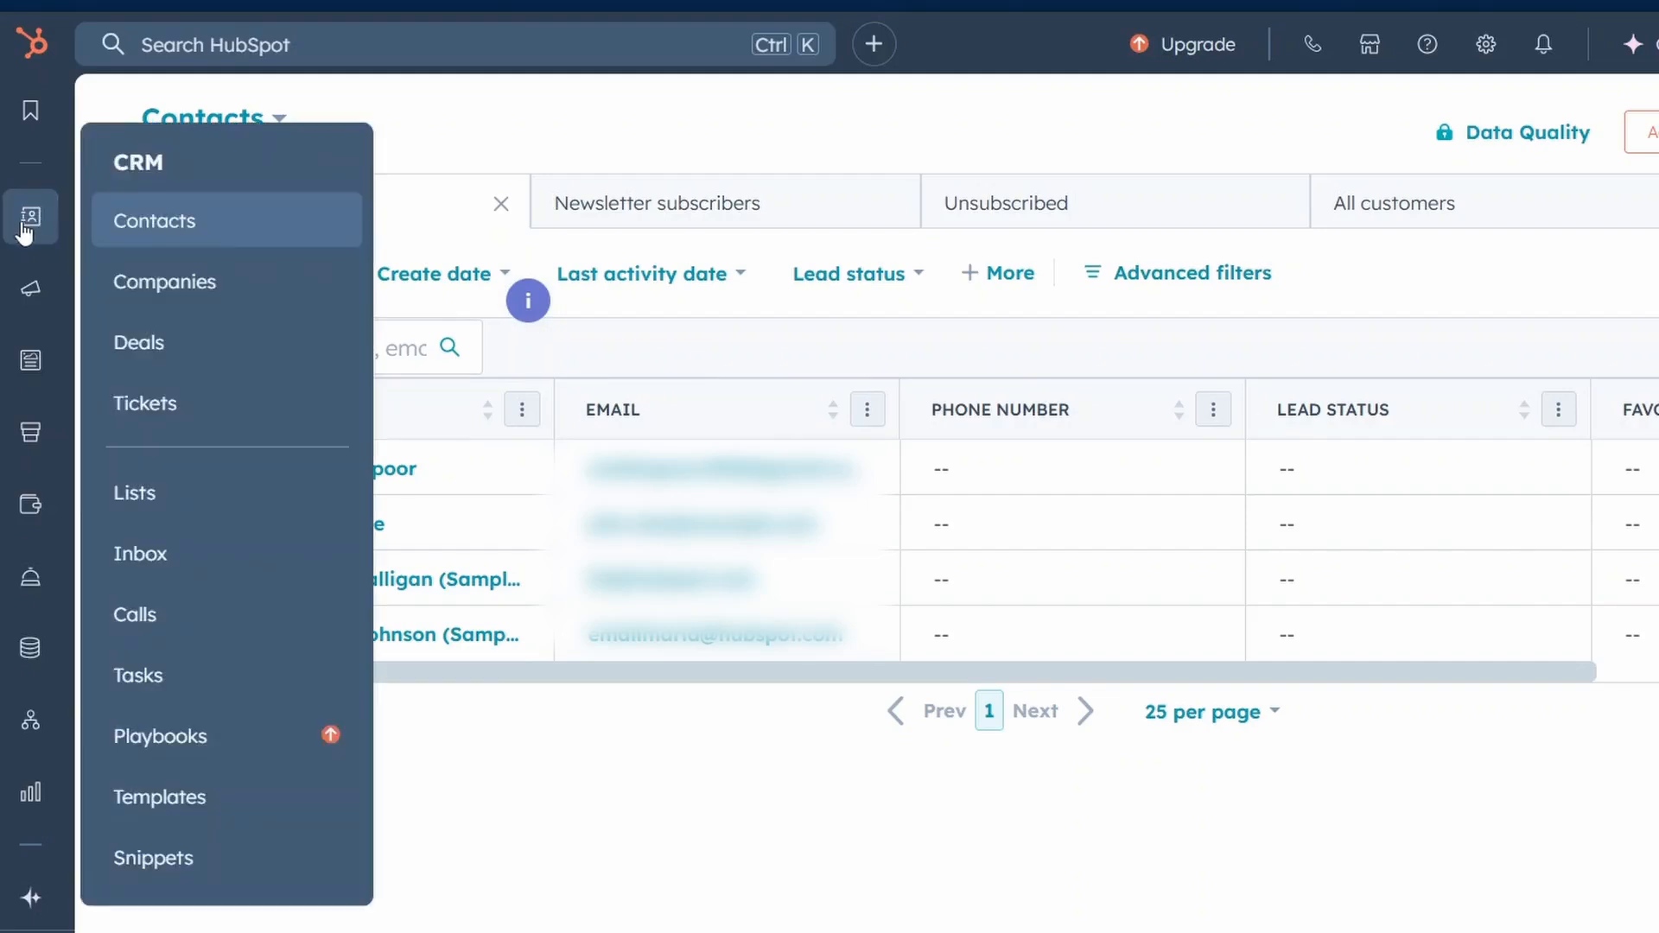
{"action": "left_click", "coordinate": [140, 228]}
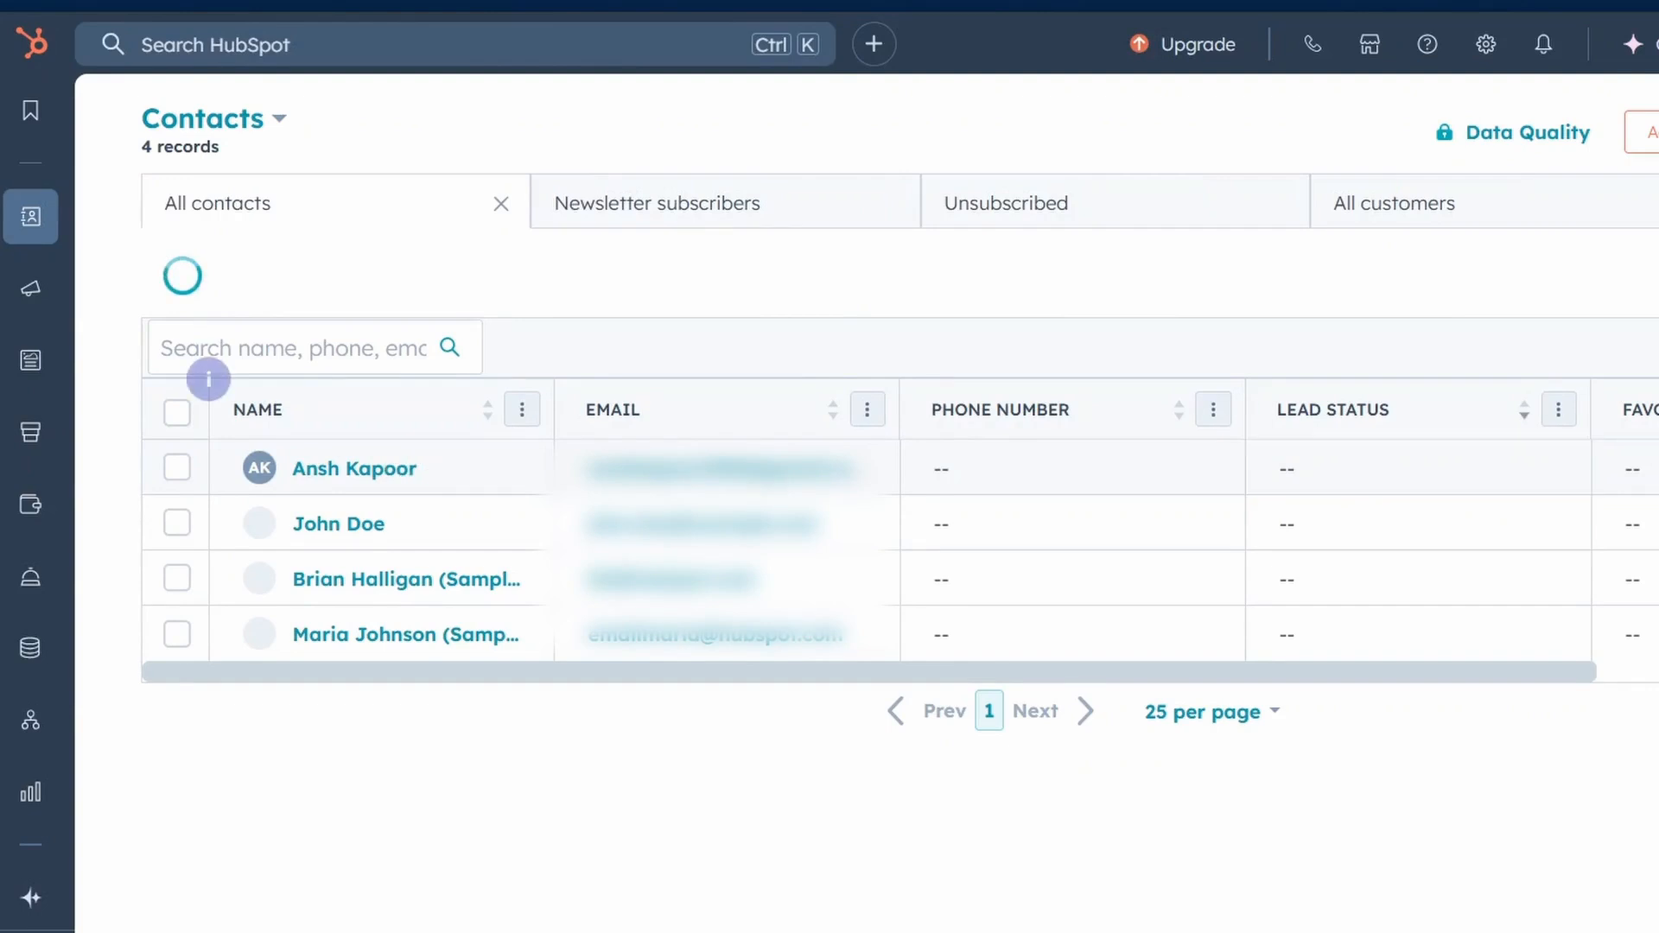
{"action": "left_click", "coordinate": [1556, 129]}
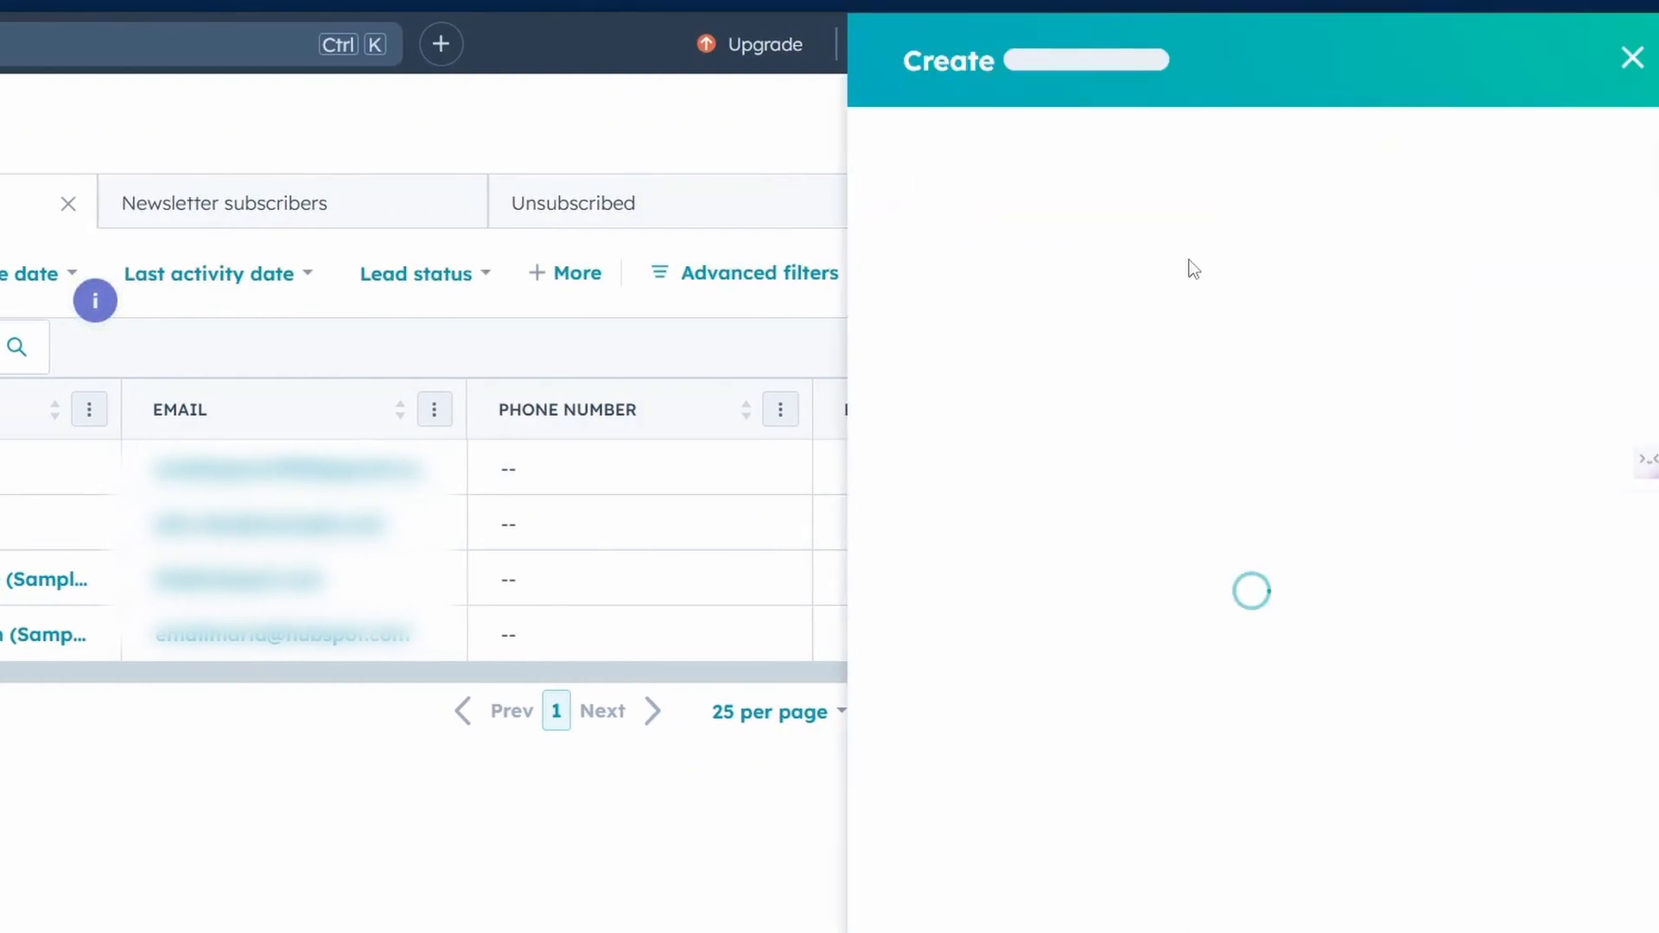
Fill in the new contact's email address, first name and last name.
{"action": "left_click", "coordinate": [1148, 266]}
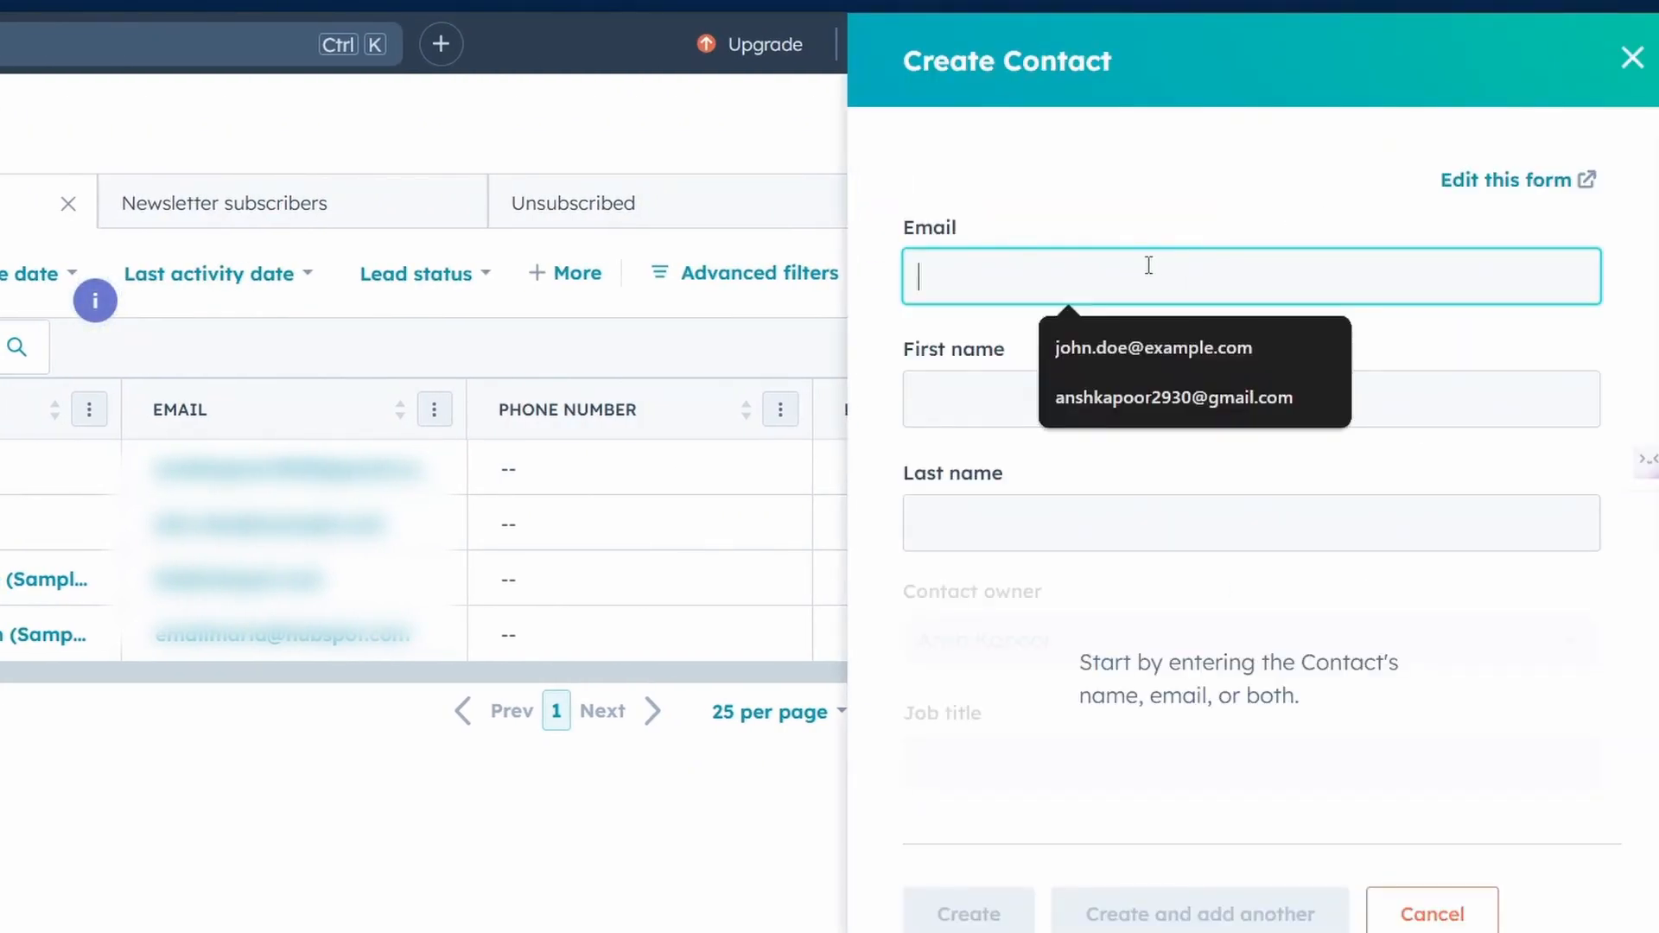
{"action": "left_click", "coordinate": [1179, 380]}
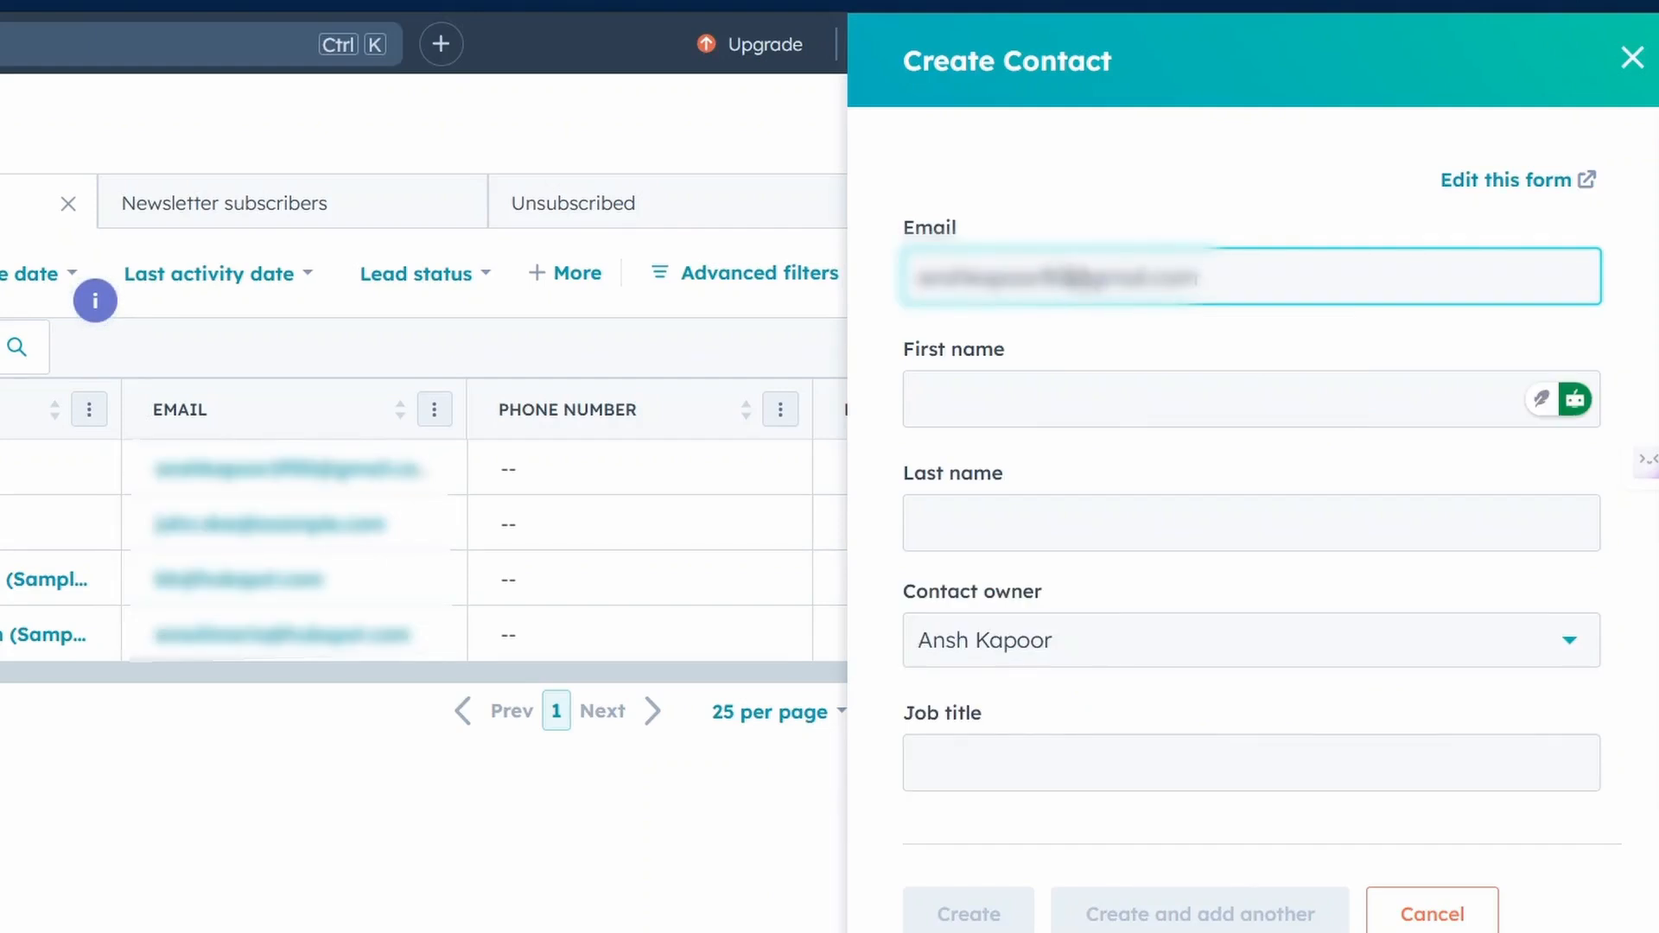
{"action": "left_click", "coordinate": [991, 406]}
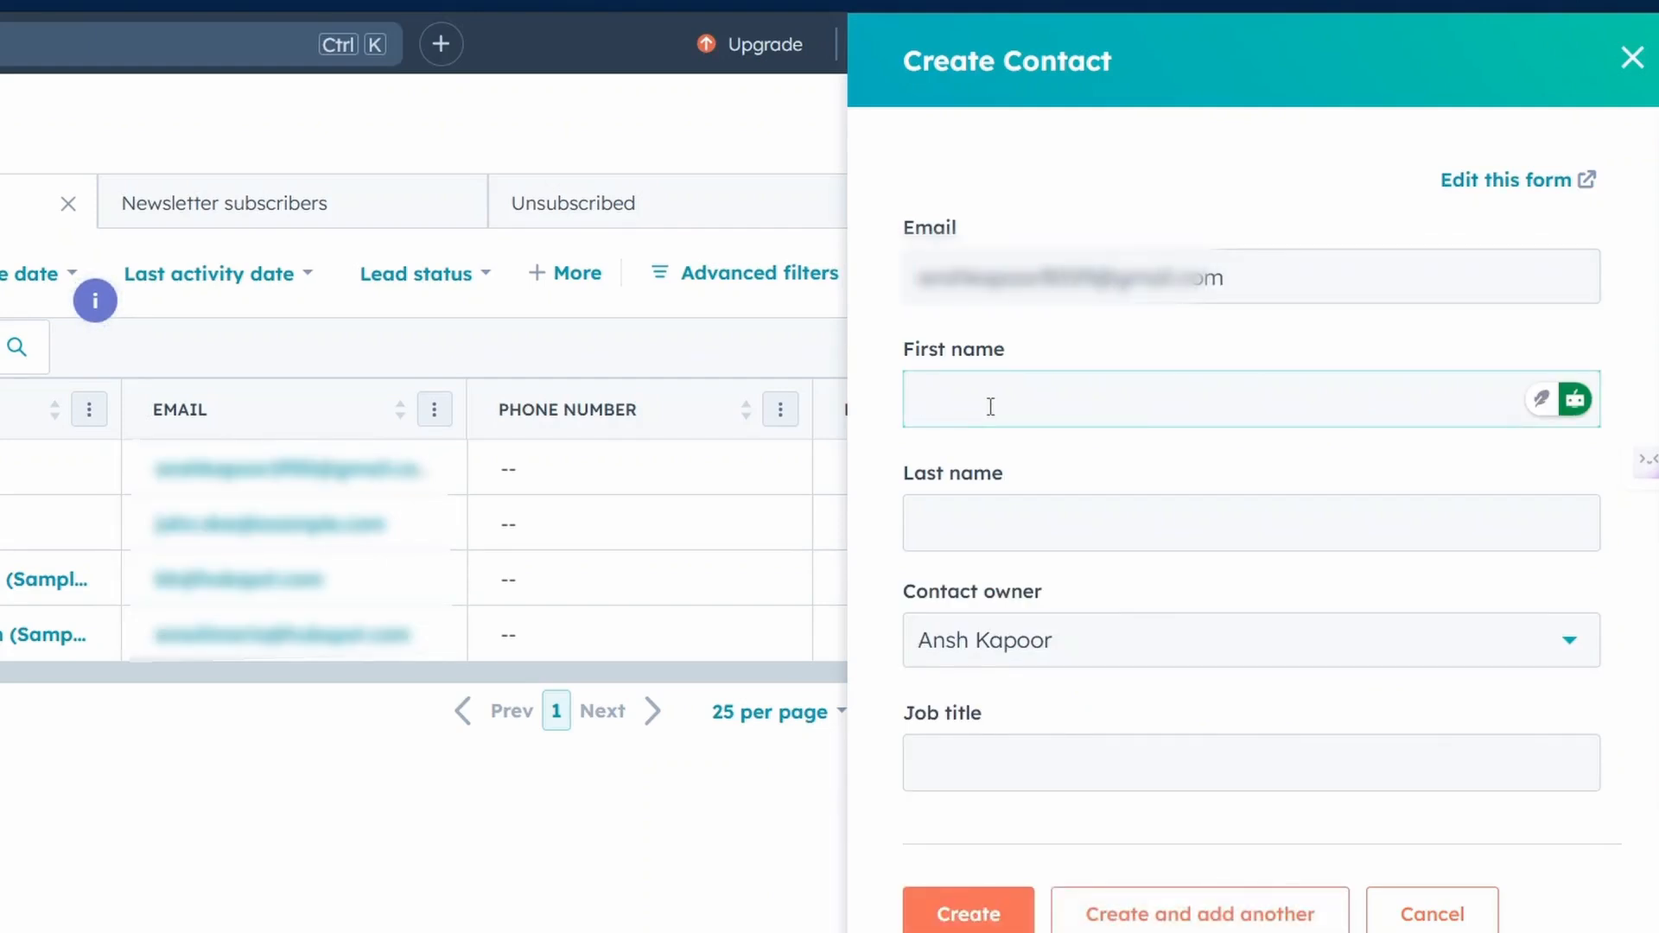
{"action": "left_click", "coordinate": [987, 526]}
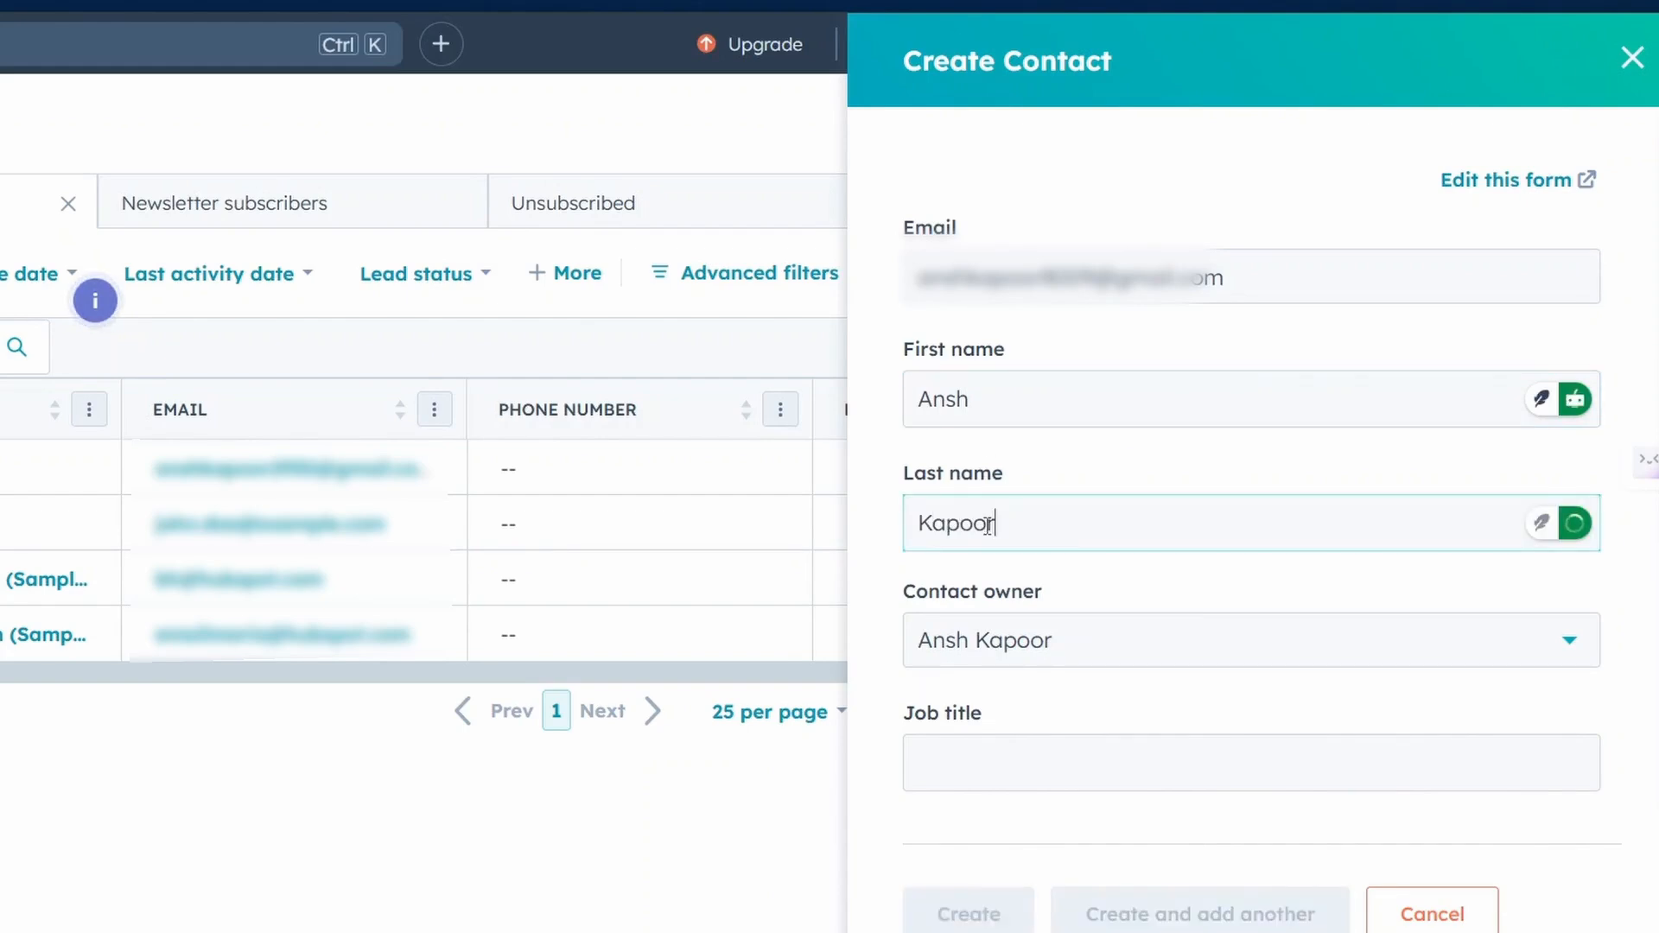
Set the new contact's job title to Developer.
{"action": "scroll", "coordinate": [985, 536], "scroll_direction": "down", "scroll_amount": 4}
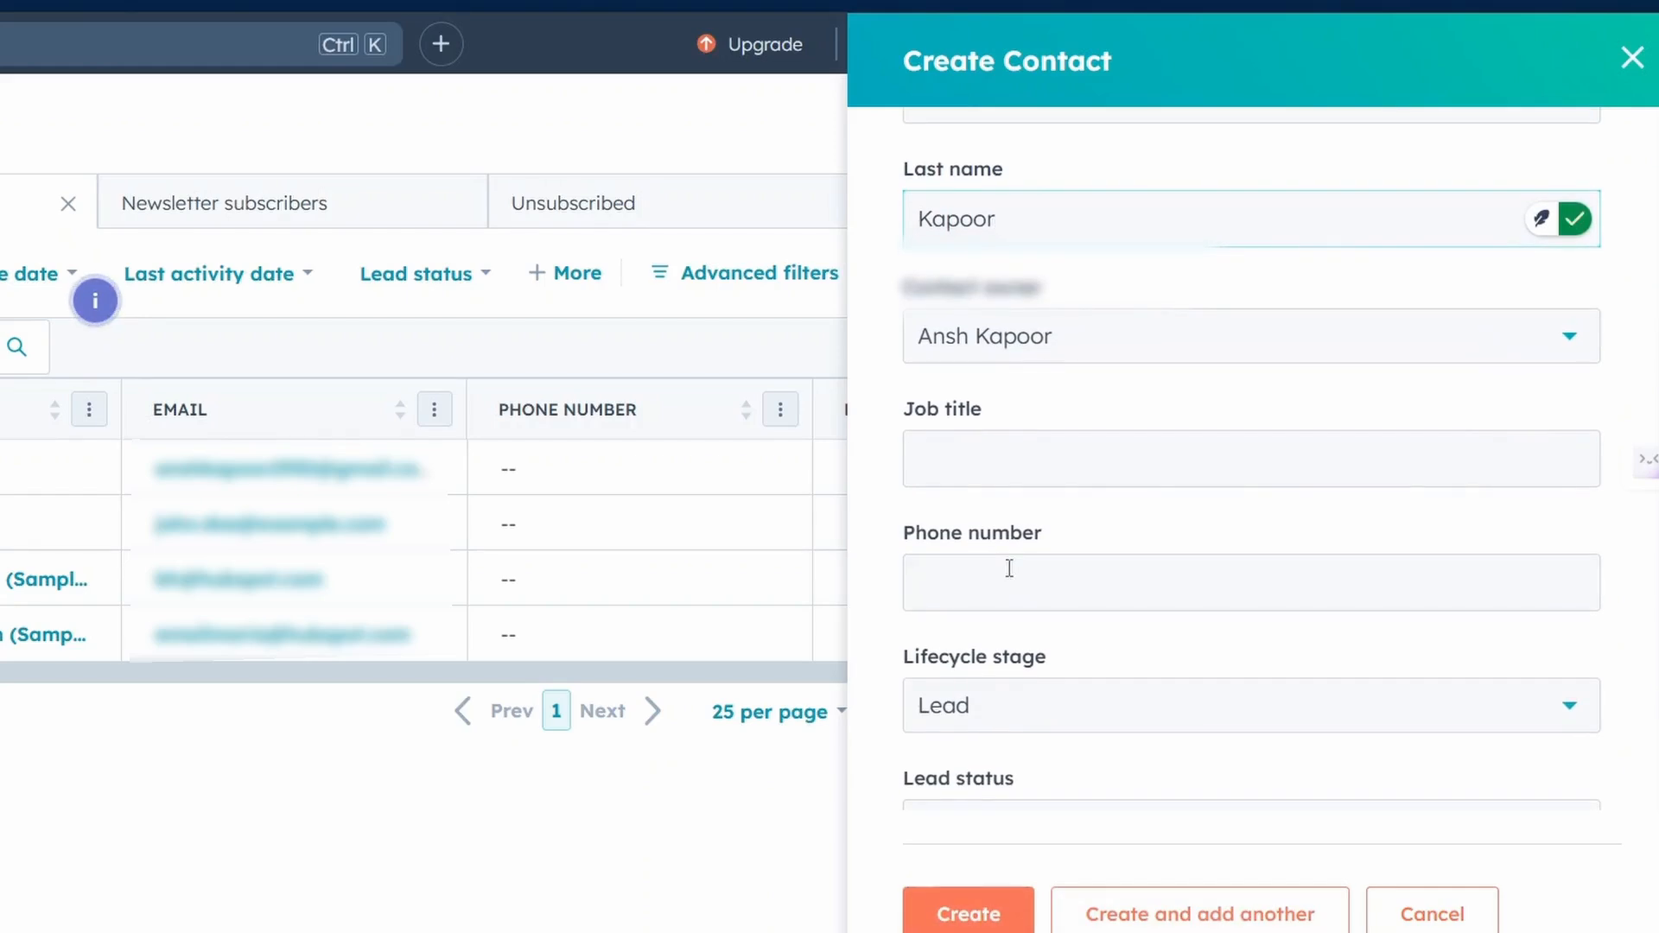
{"action": "left_click", "coordinate": [1041, 464]}
{"action": "type", "text": "Developer"}
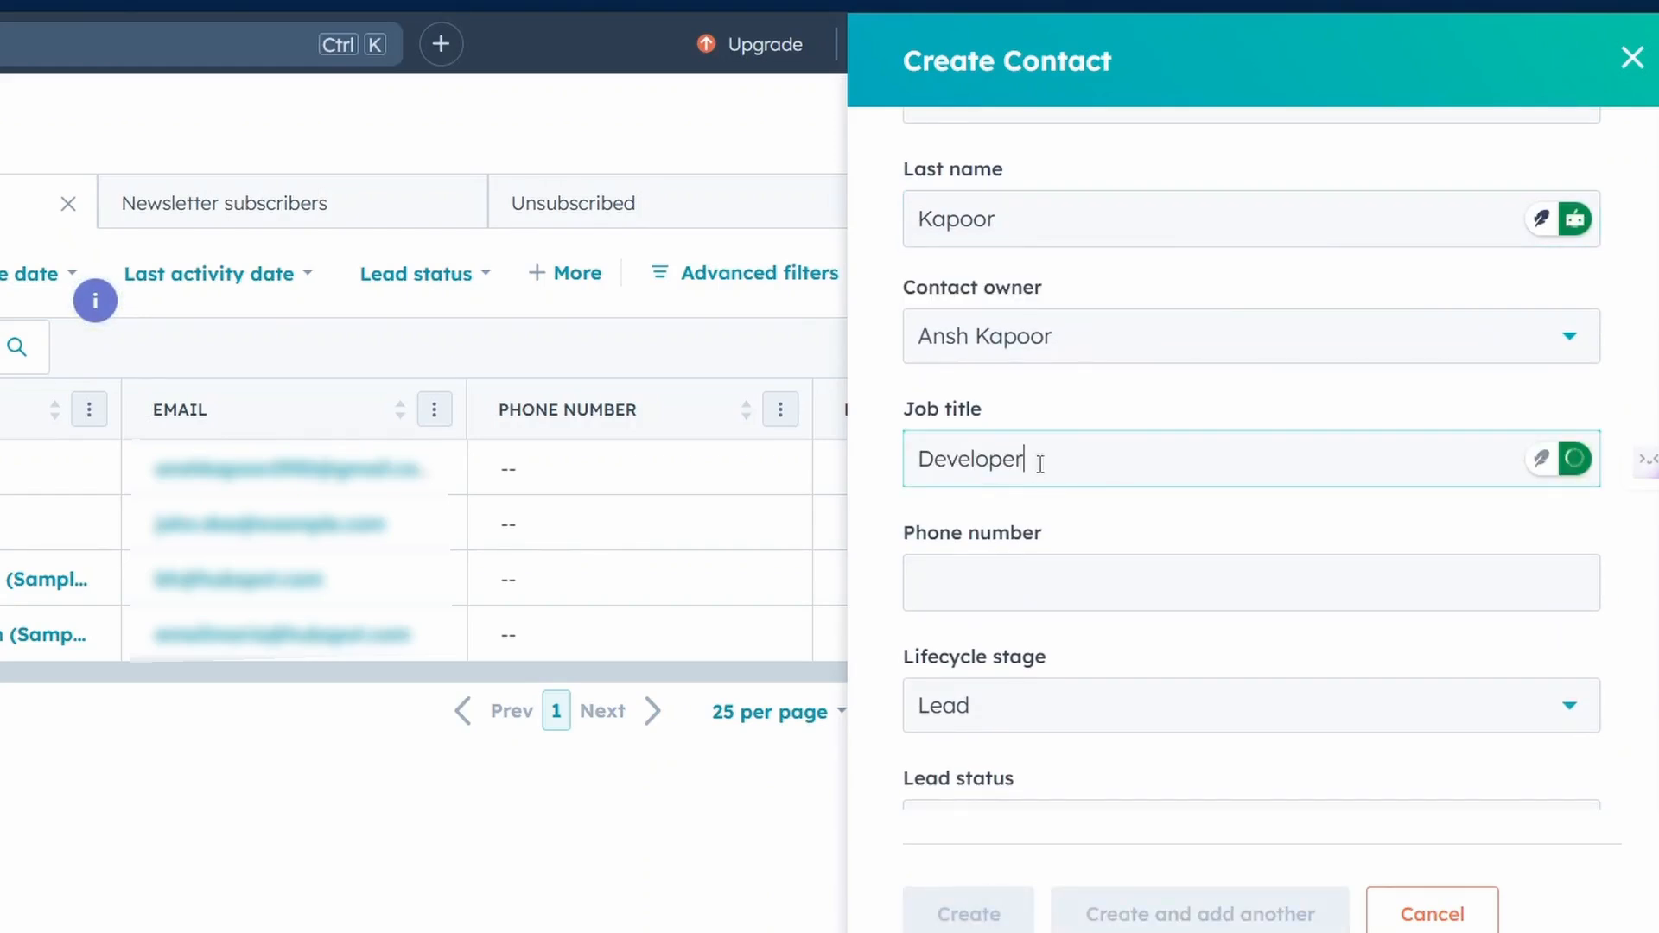
{"action": "left_click", "coordinate": [1012, 600]}
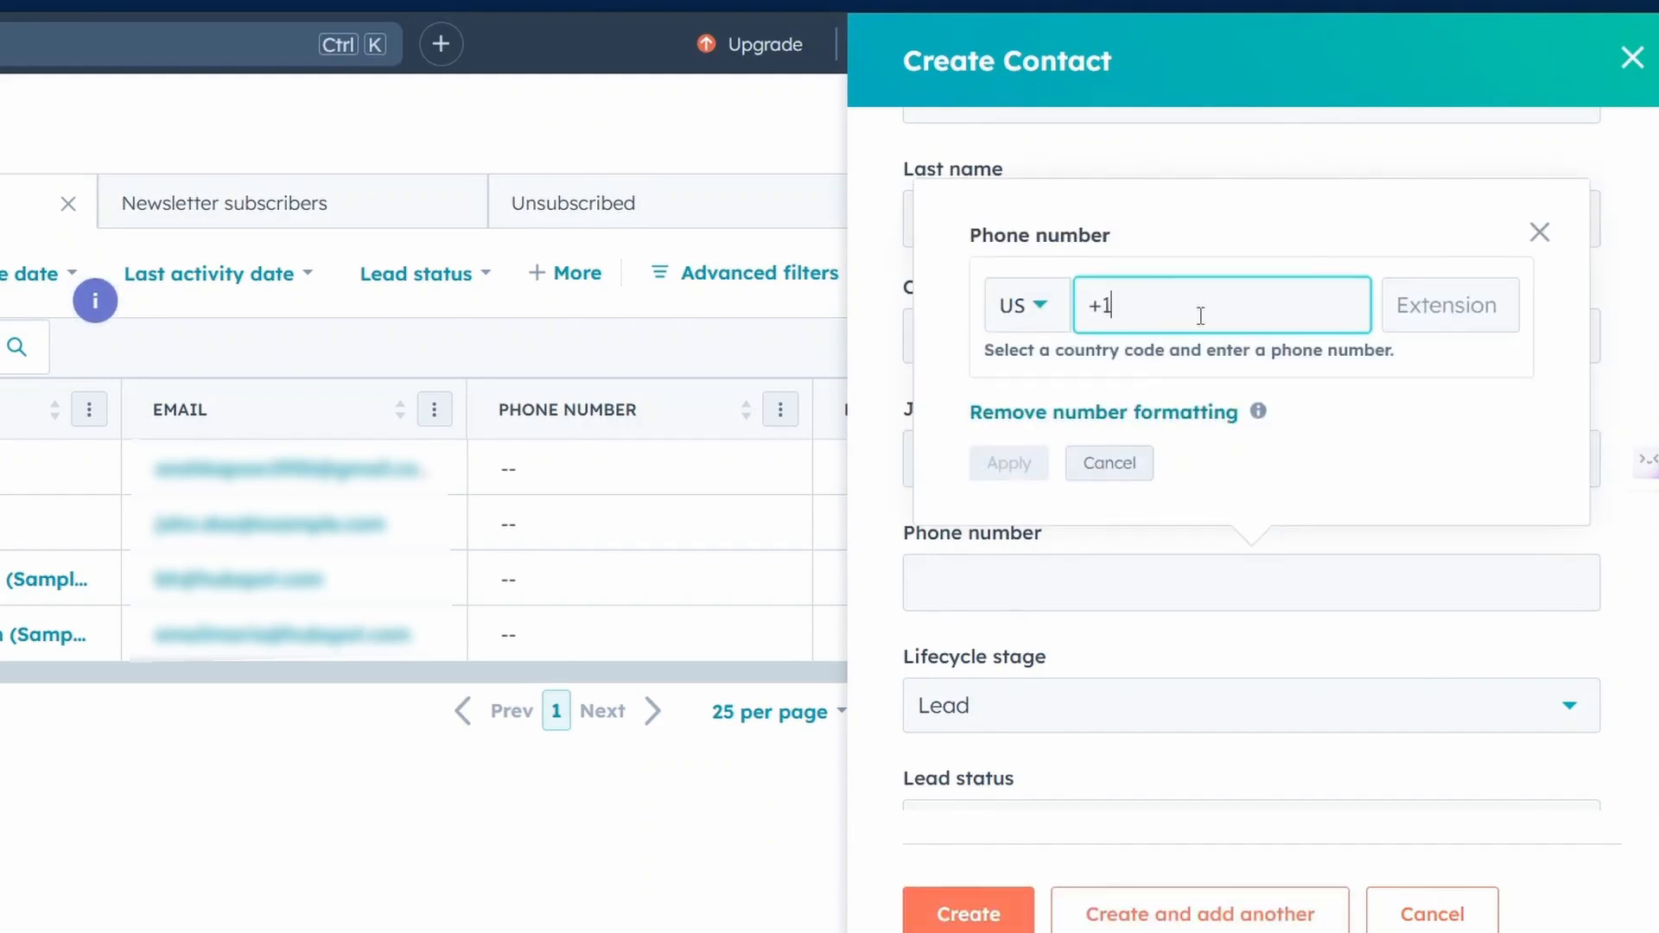
{"action": "left_click", "coordinate": [1068, 311]}
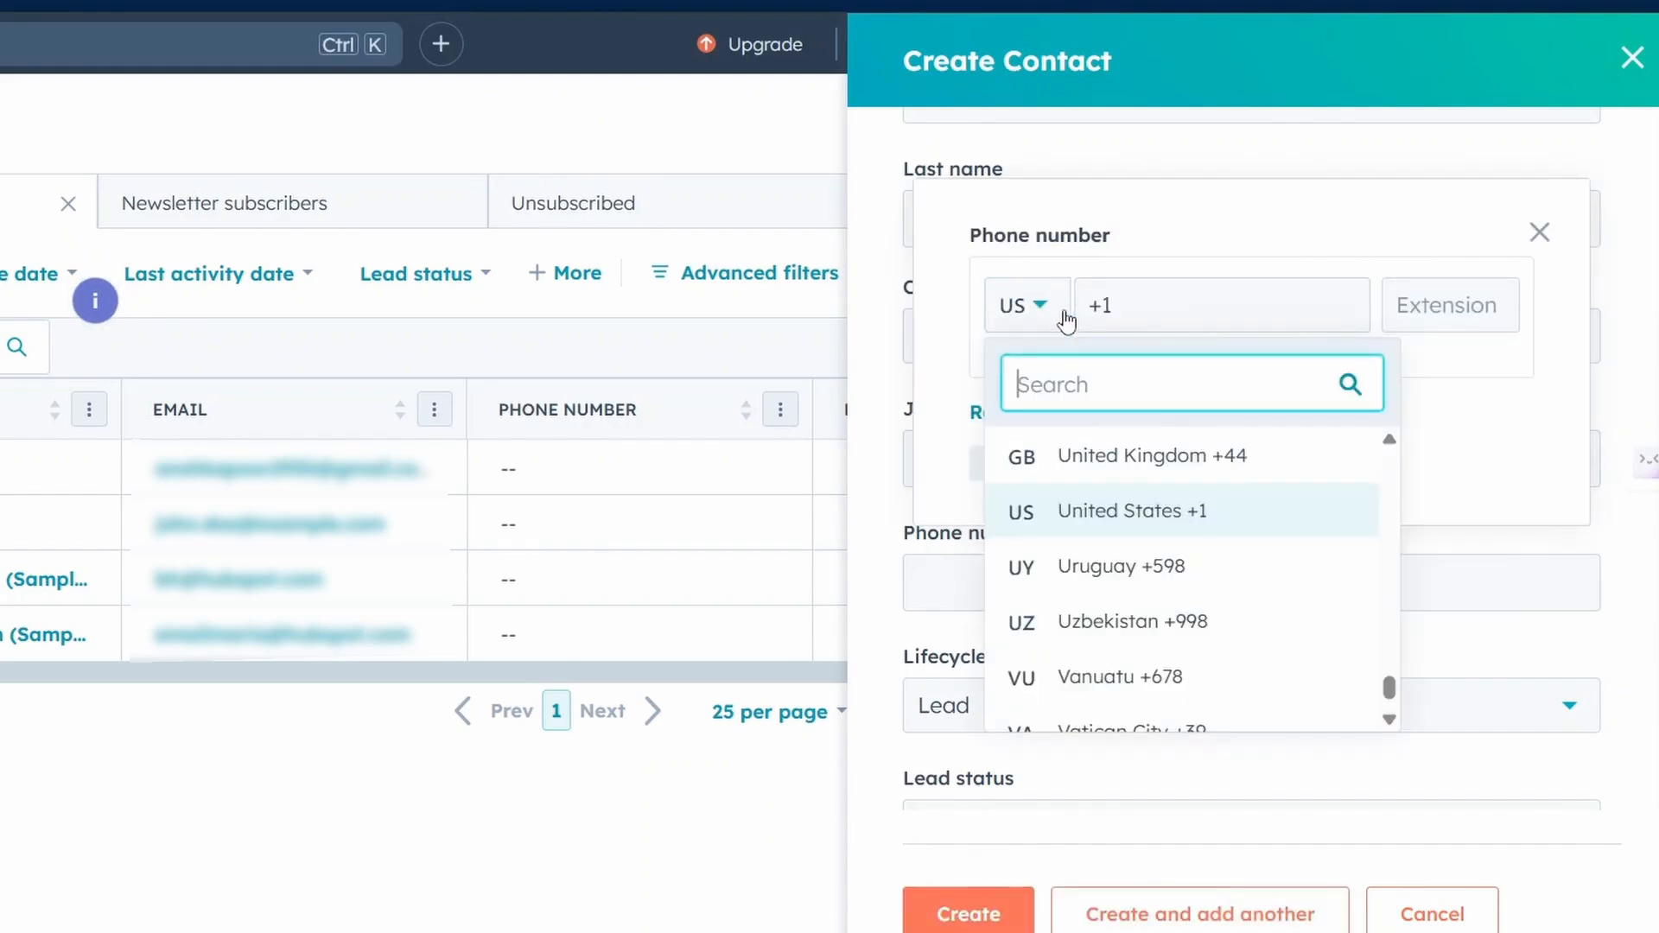
{"action": "type", "text": "in"}
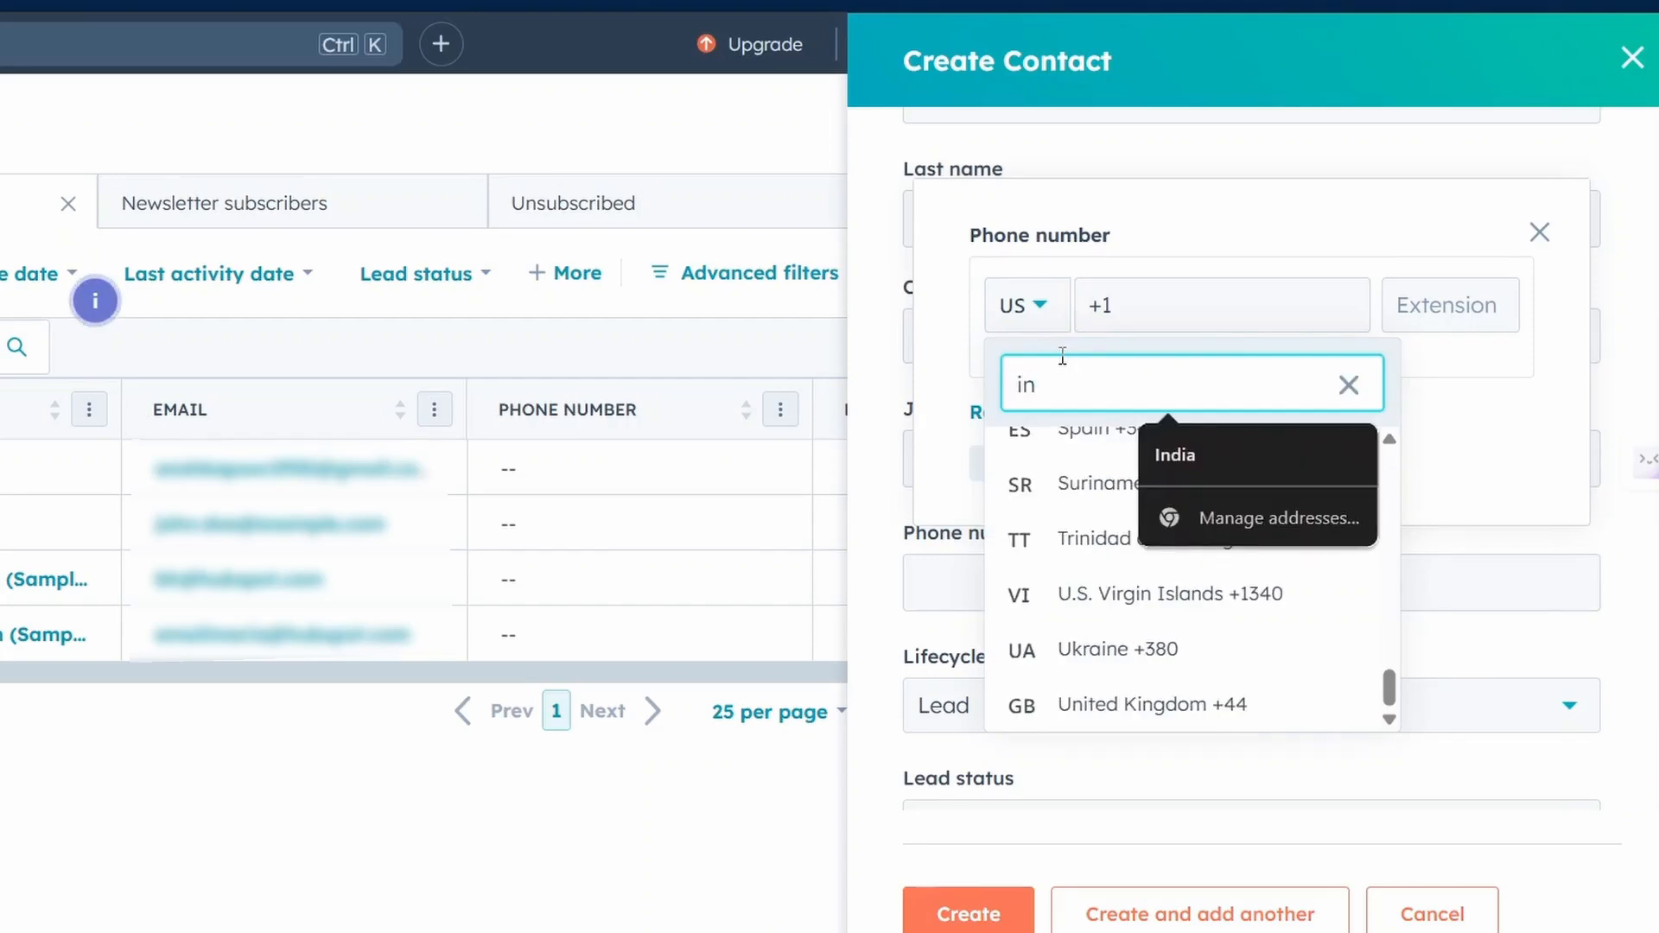
{"action": "type", "text": "d"}
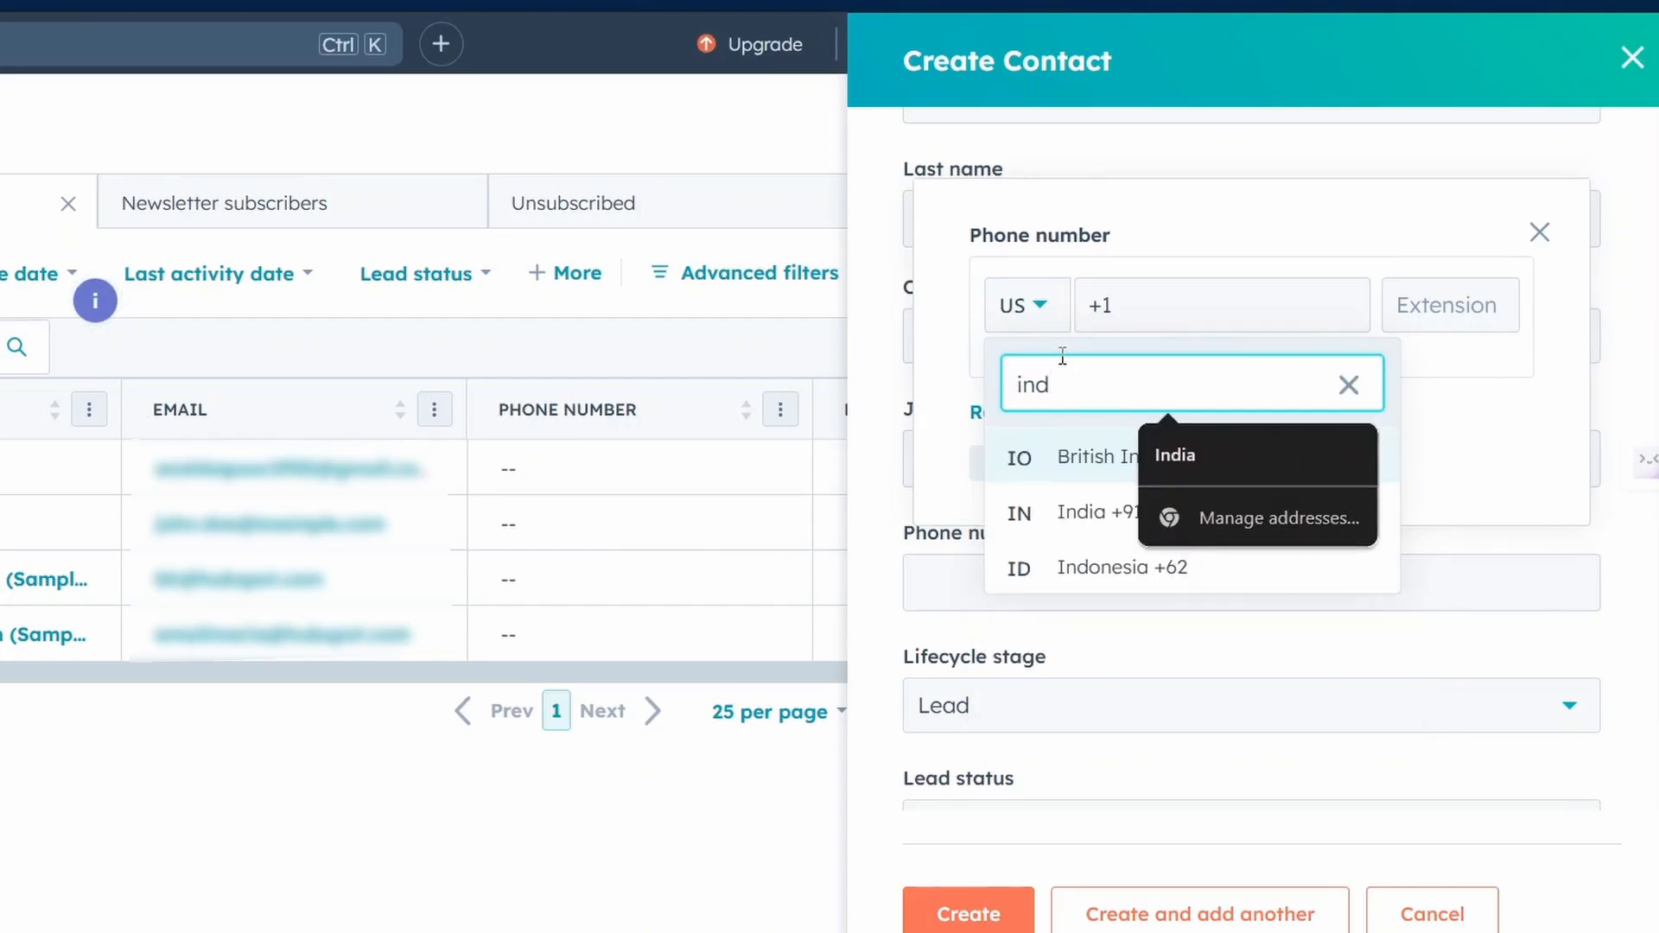
{"action": "left_click", "coordinate": [1042, 509]}
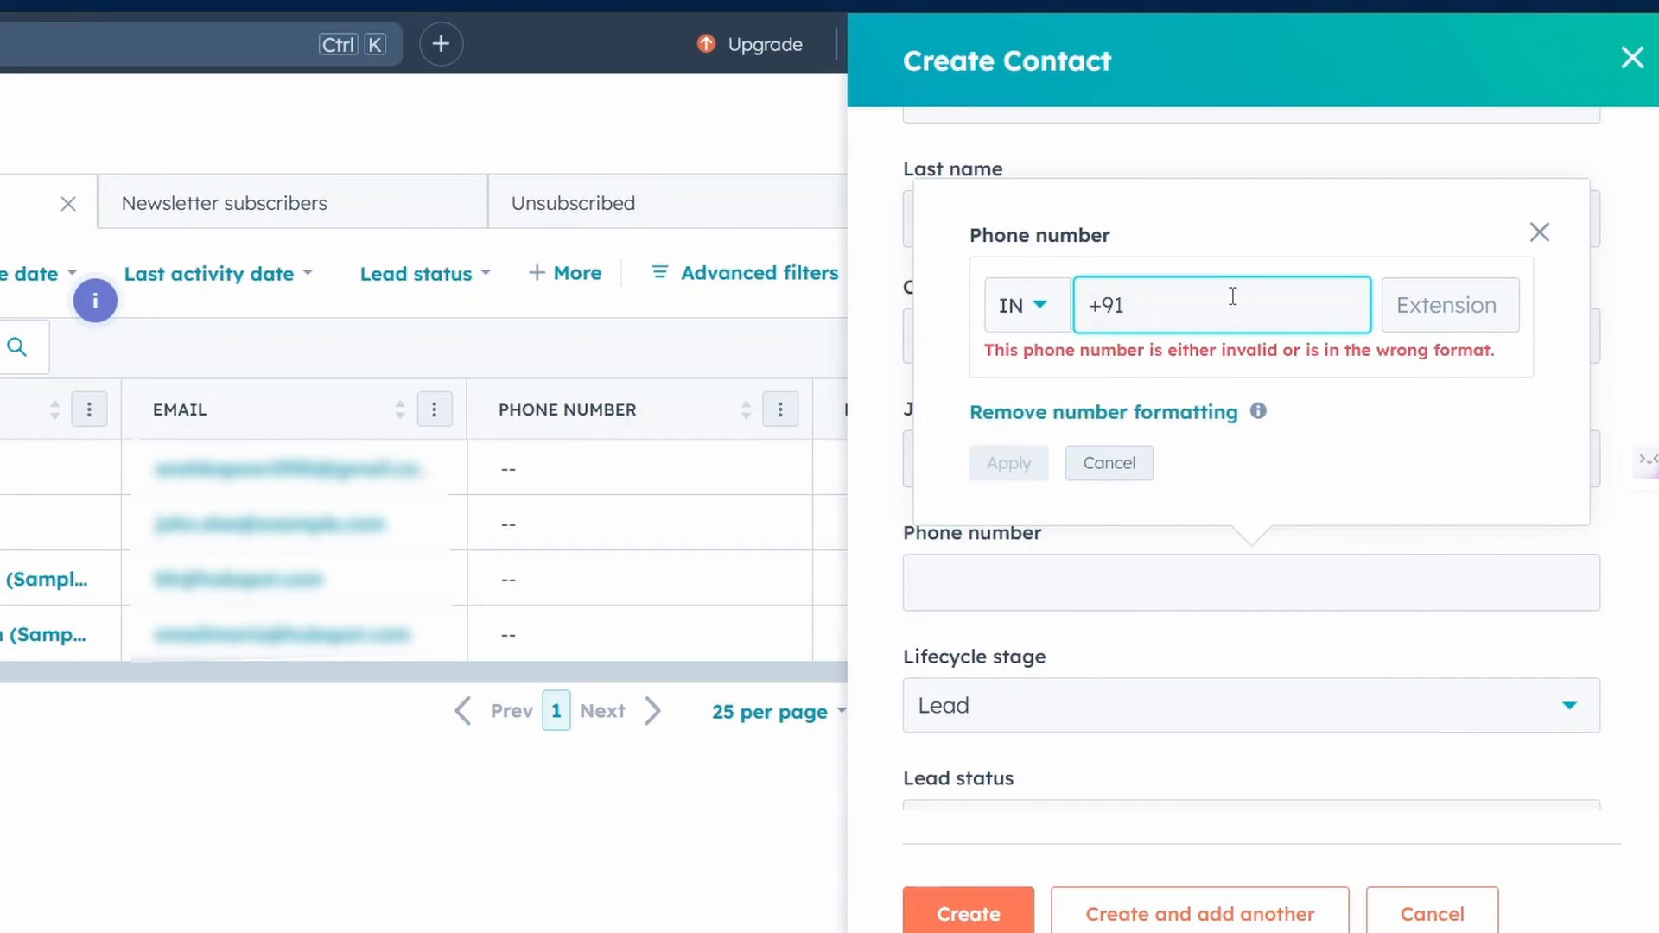
{"action": "left_click", "coordinate": [1539, 232]}
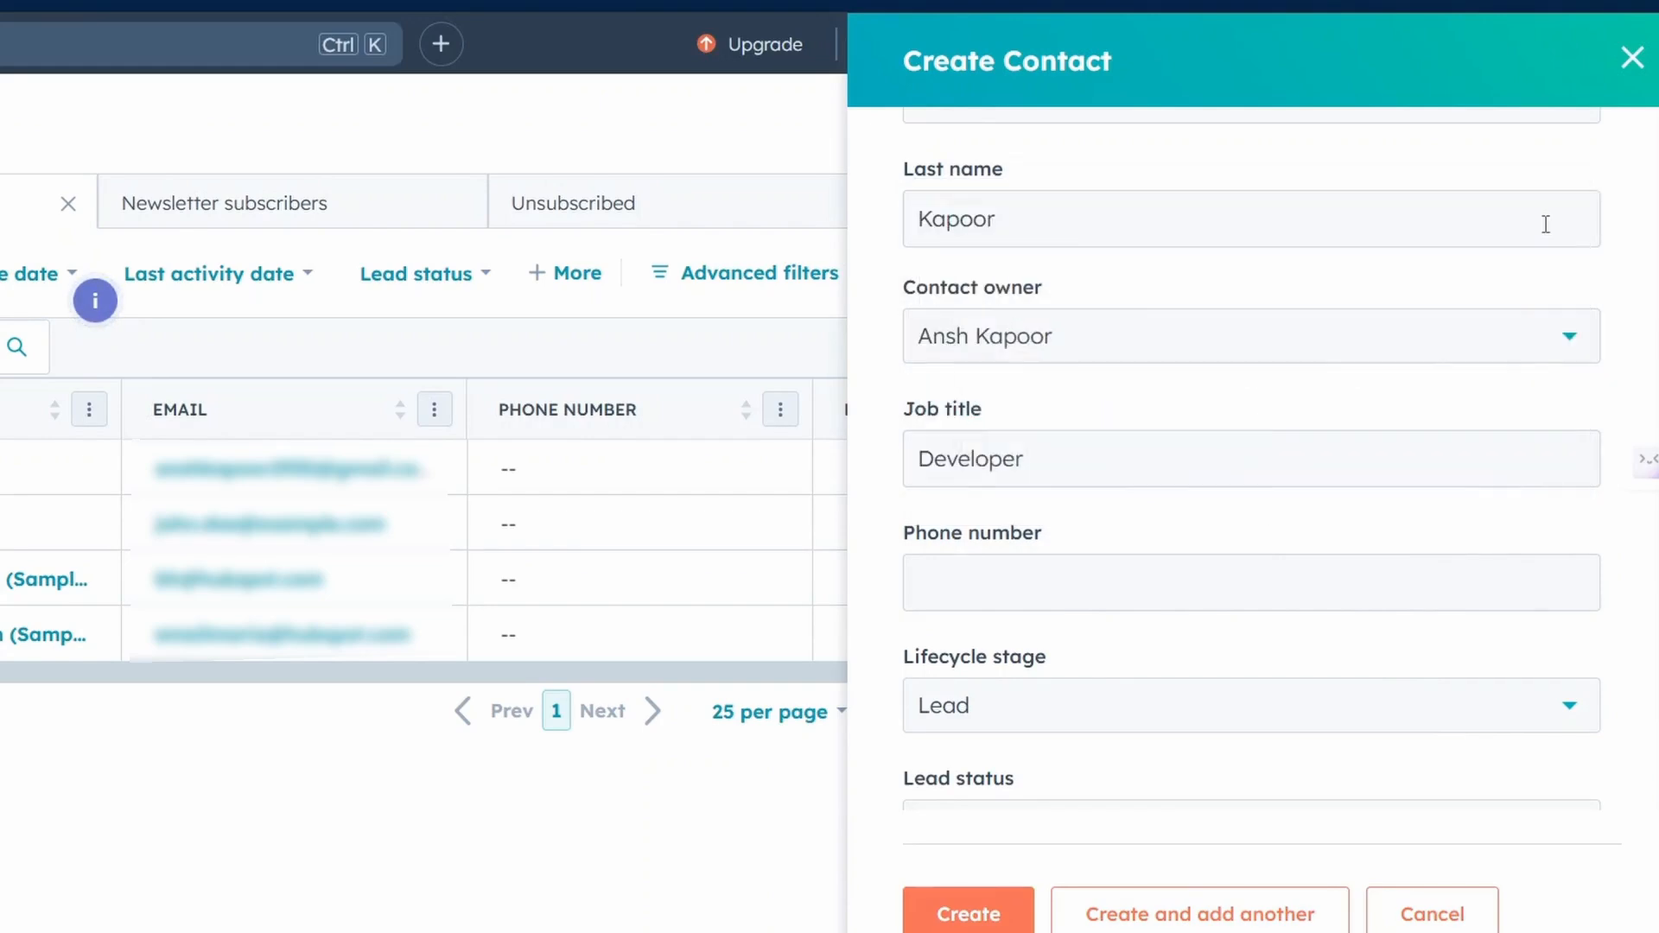
Create the contact, leaving its lead status empty.
{"action": "scroll", "coordinate": [1174, 644], "scroll_direction": "down", "scroll_amount": 1}
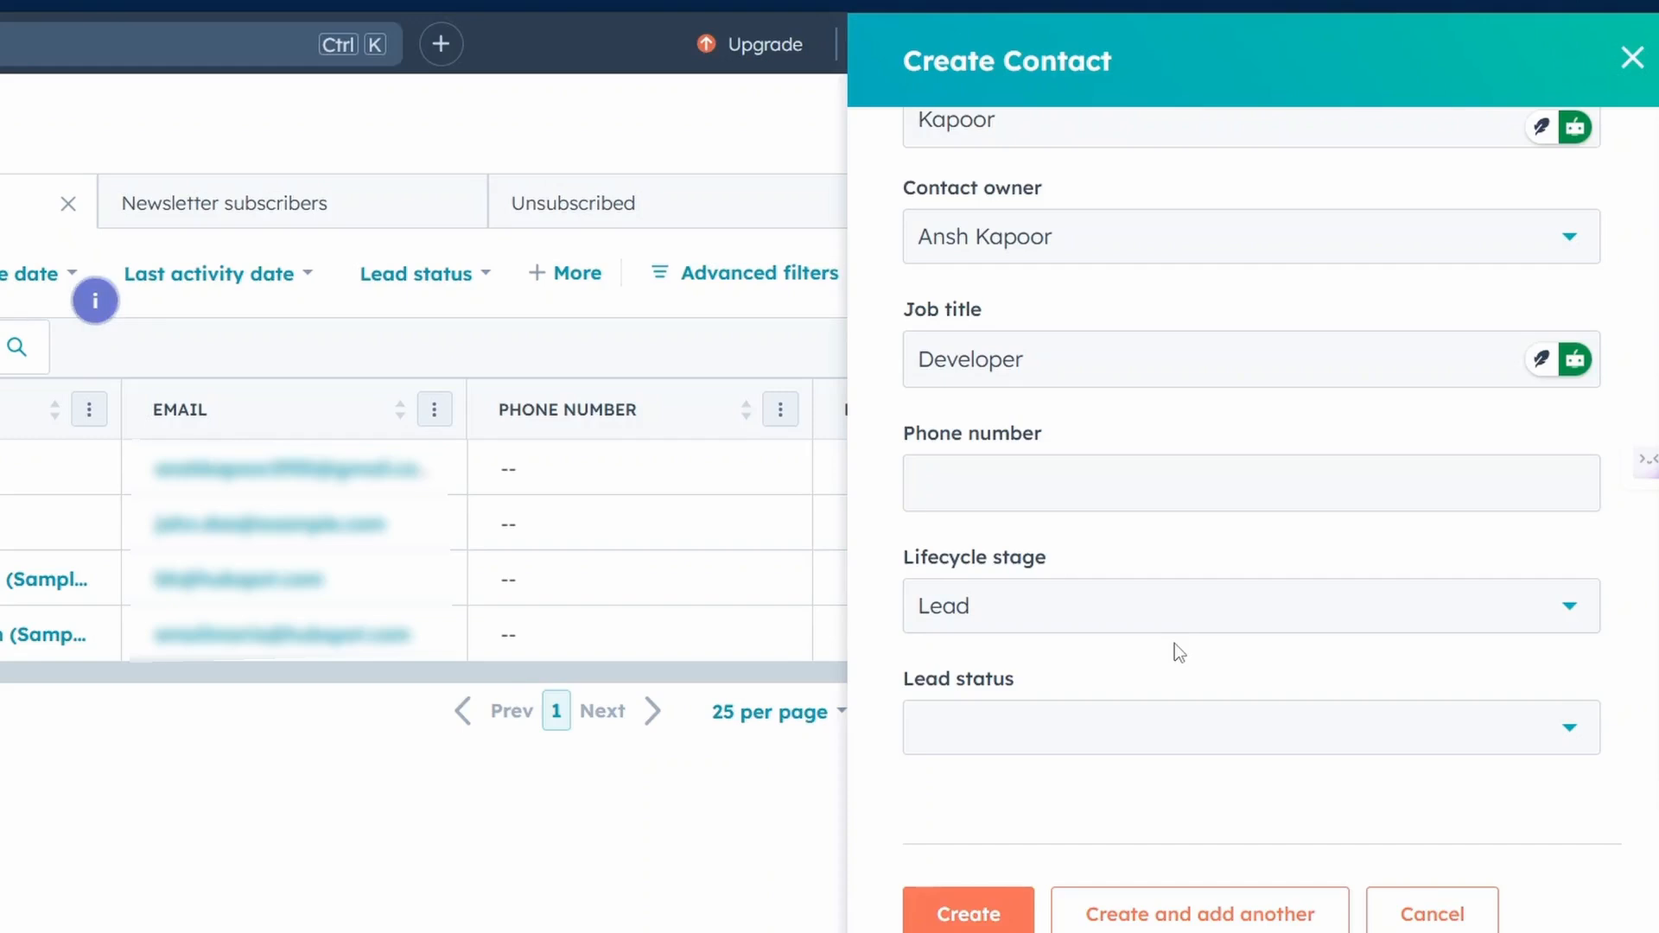
{"action": "left_click", "coordinate": [1119, 763]}
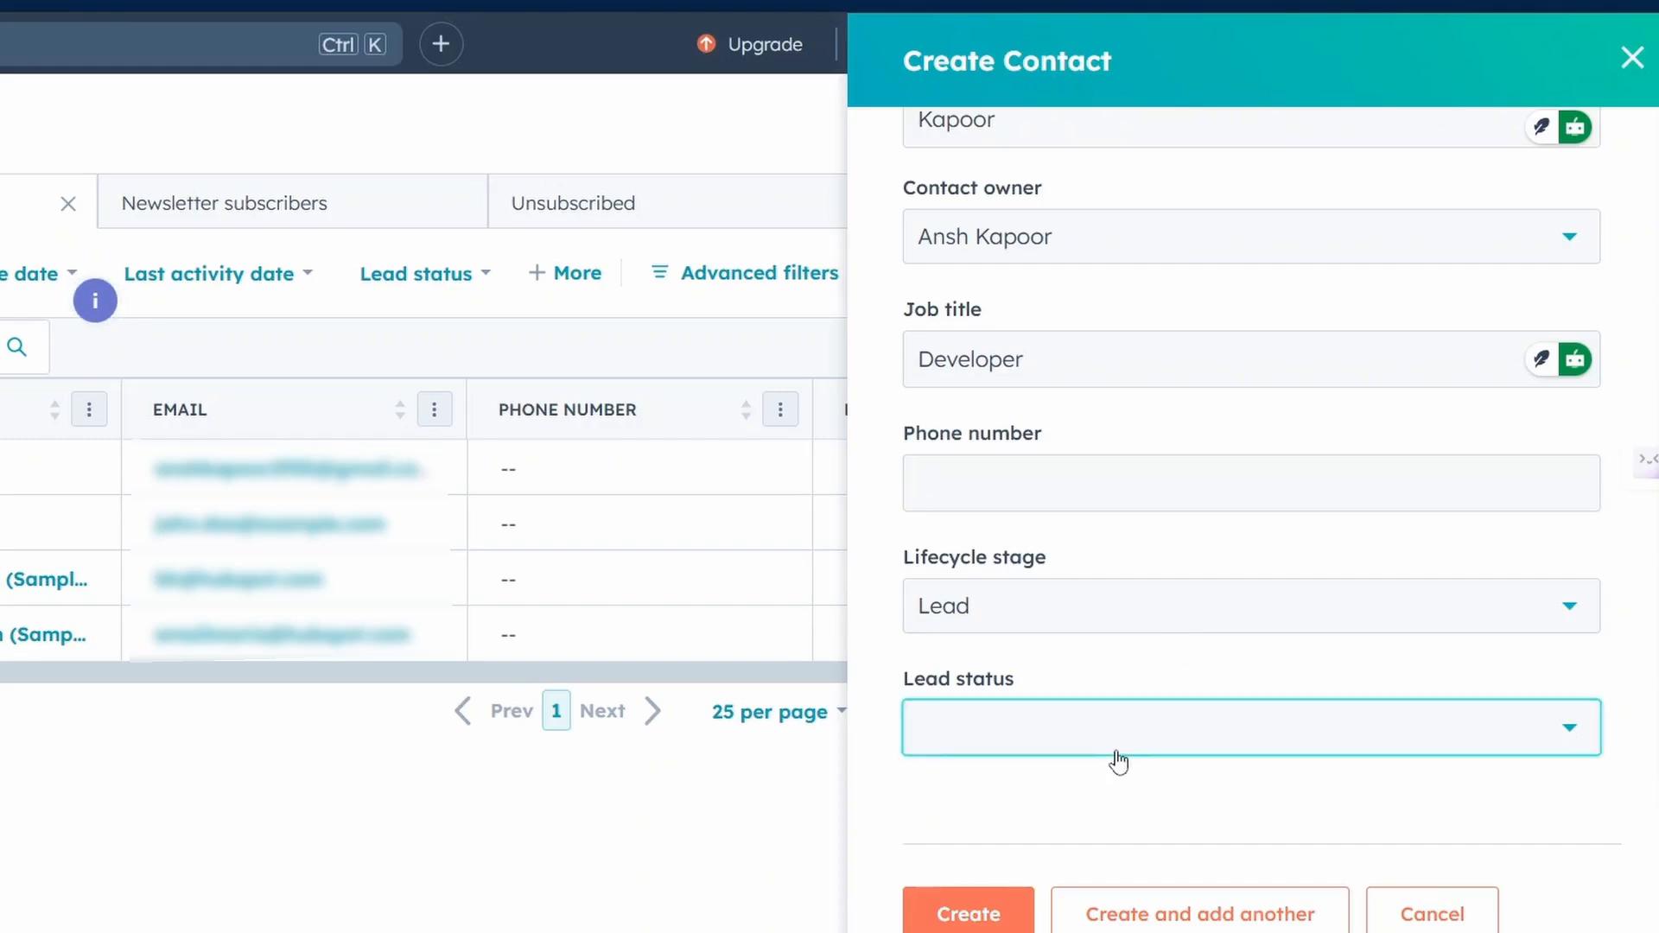
{"action": "left_click", "coordinate": [1119, 763]}
{"action": "left_click", "coordinate": [968, 895]}
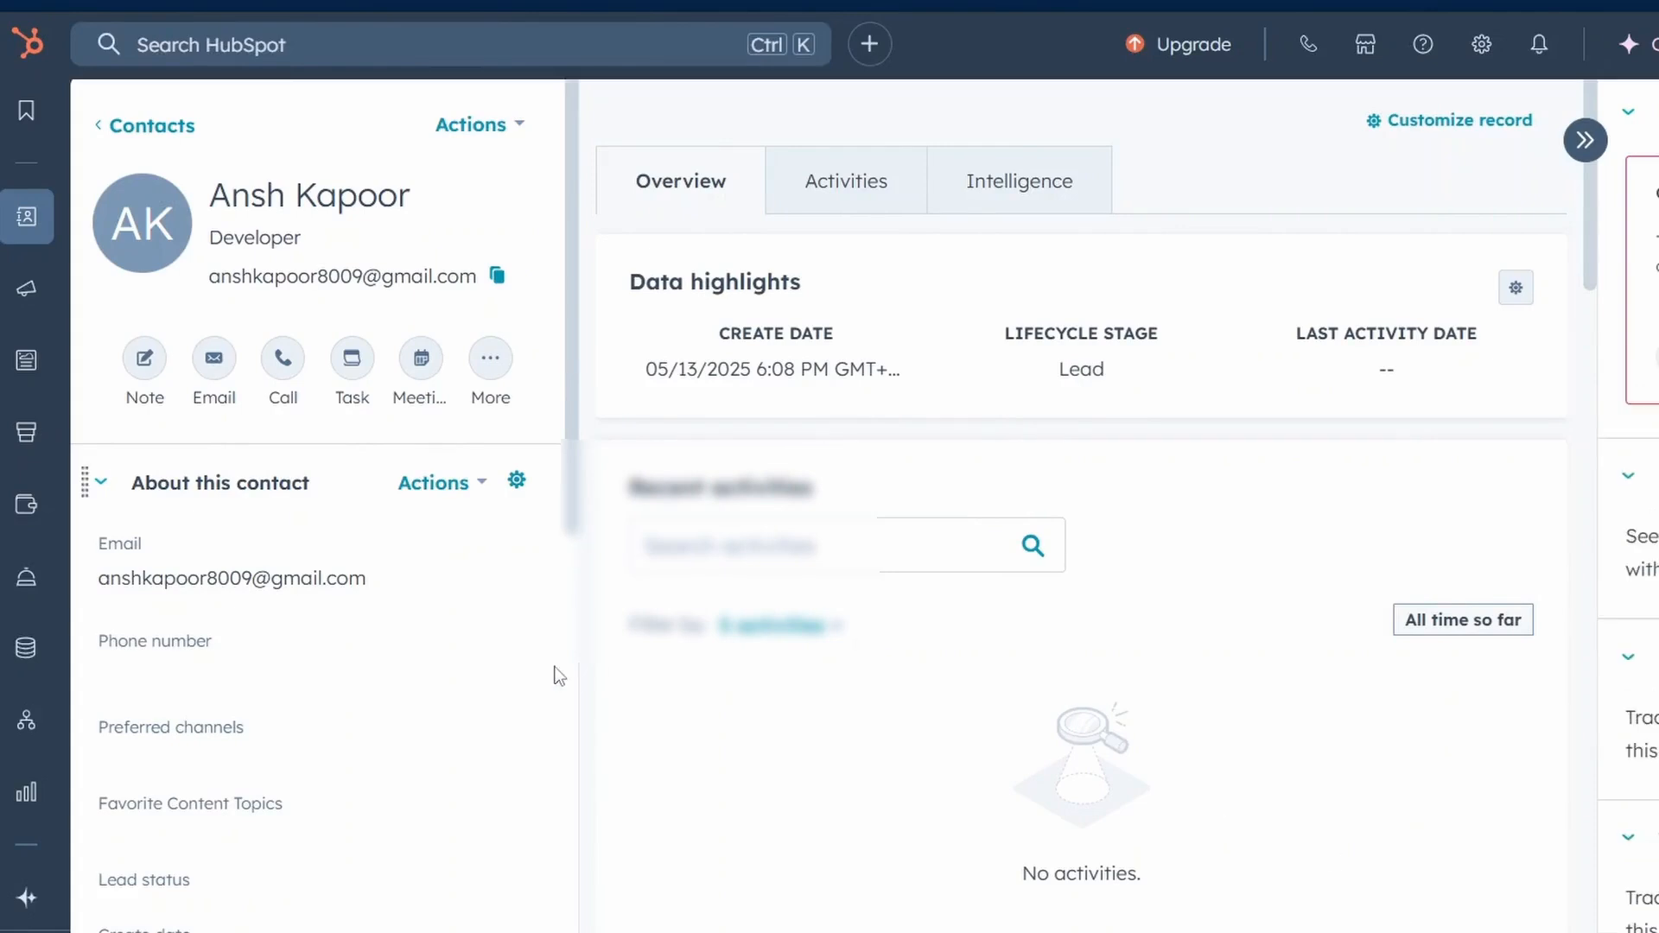
Return from the new contact's record to the list of all contacts.
{"action": "left_click", "coordinate": [154, 128]}
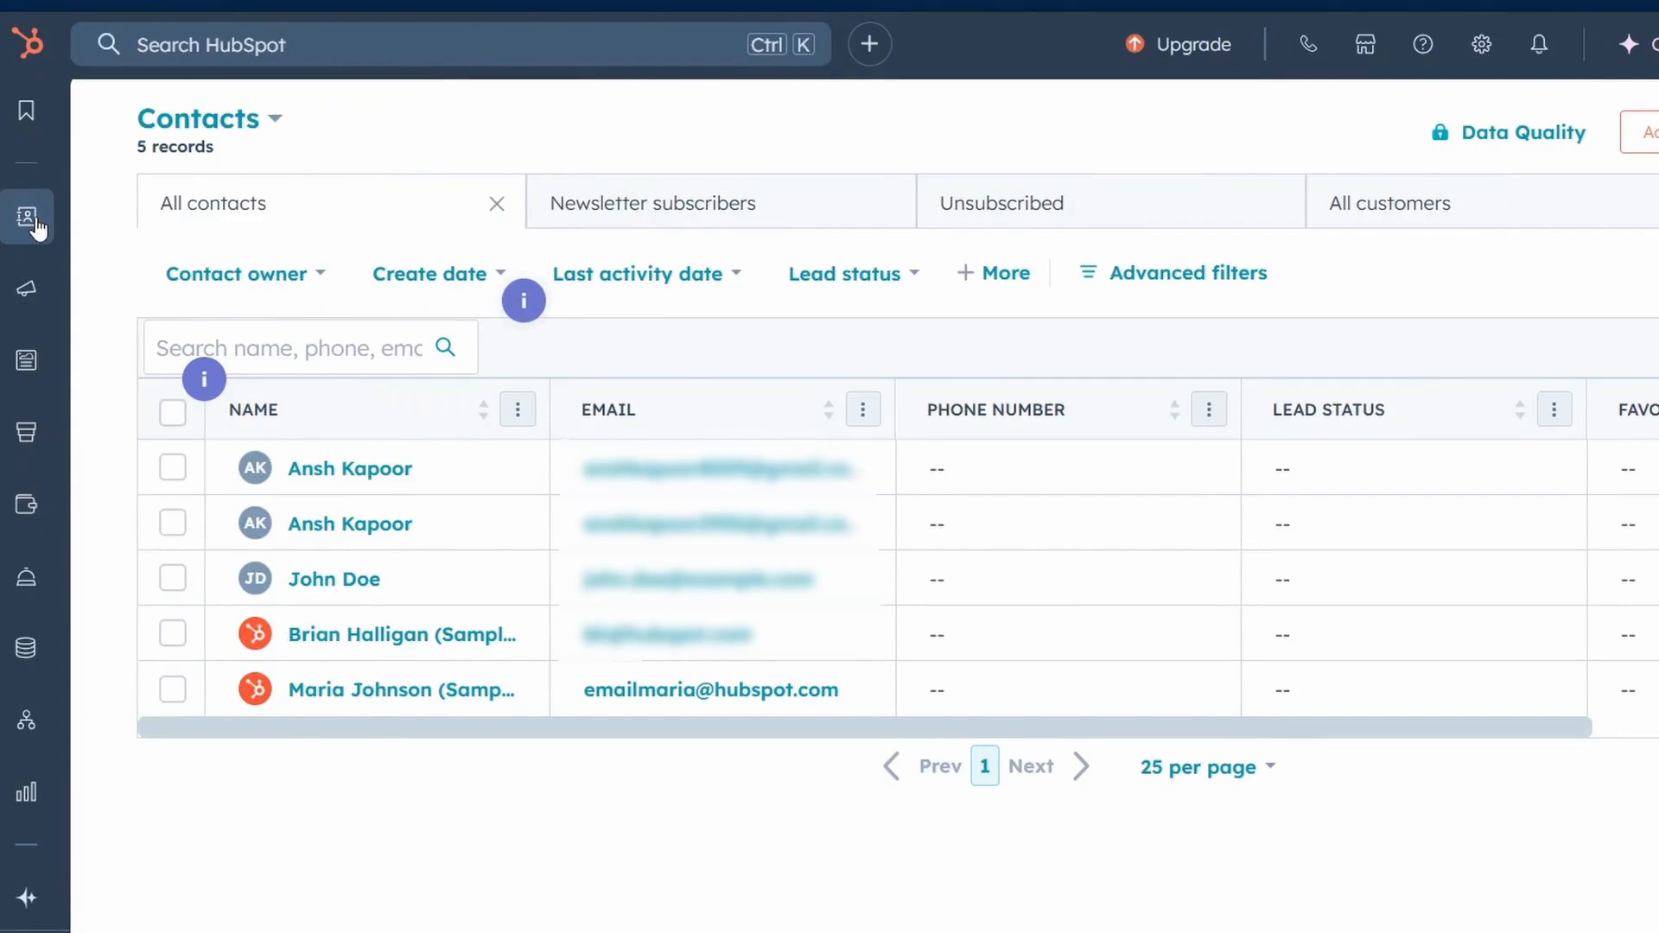
{"action": "mouse_move", "coordinate": [36, 223]}
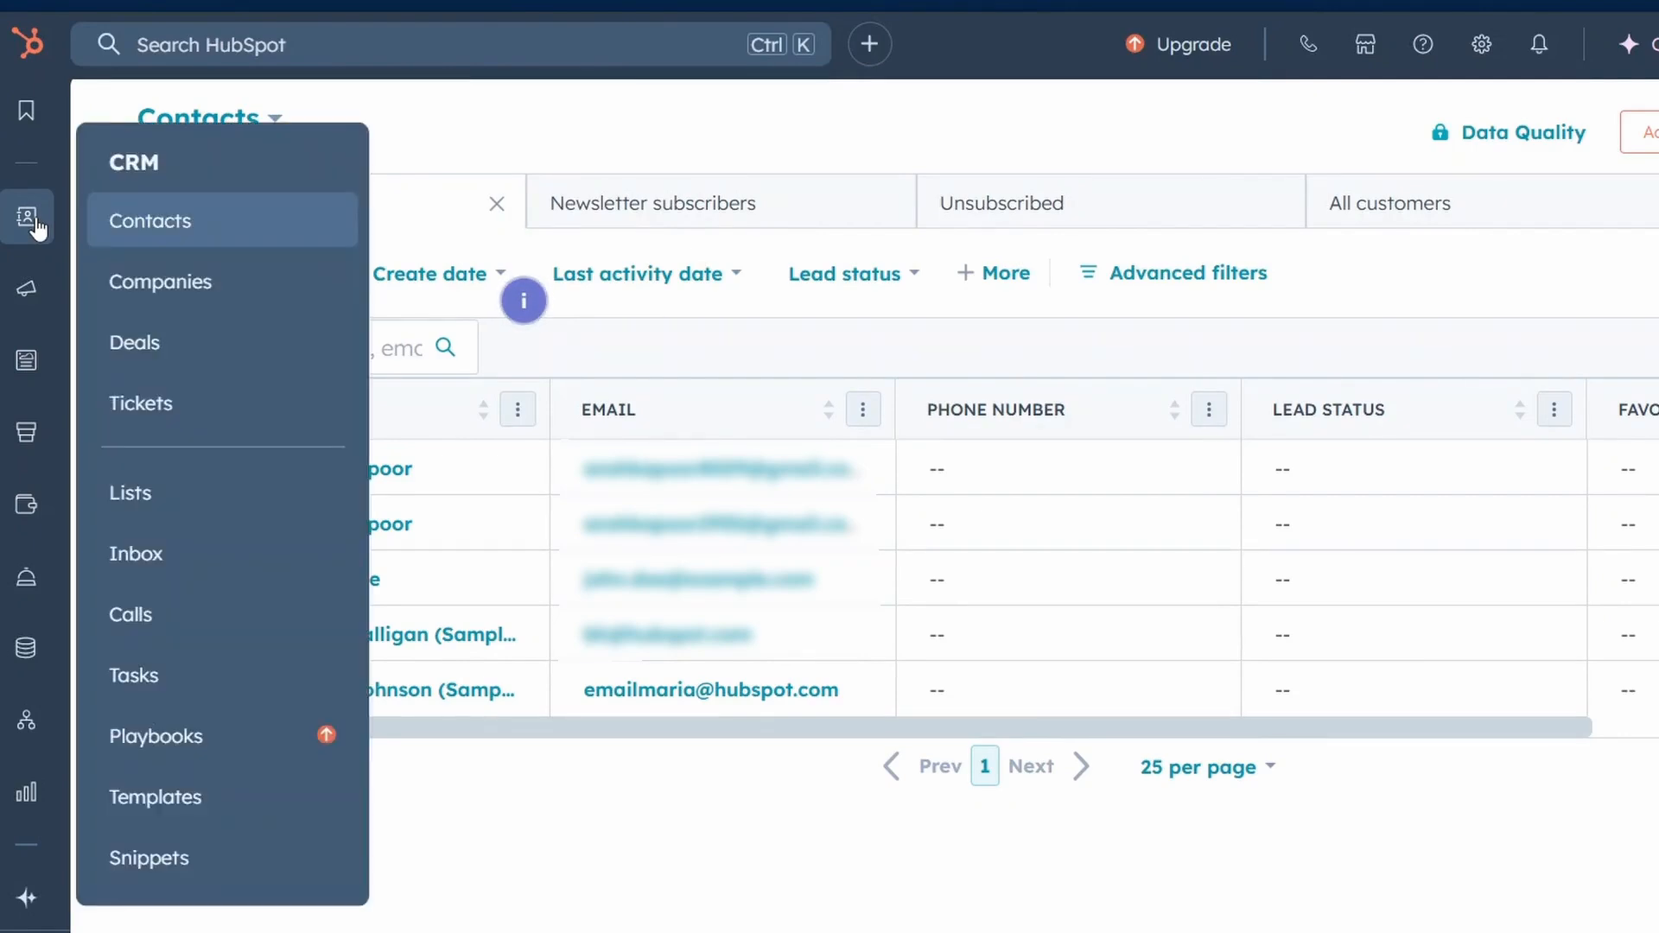
{"action": "left_click", "coordinate": [169, 212]}
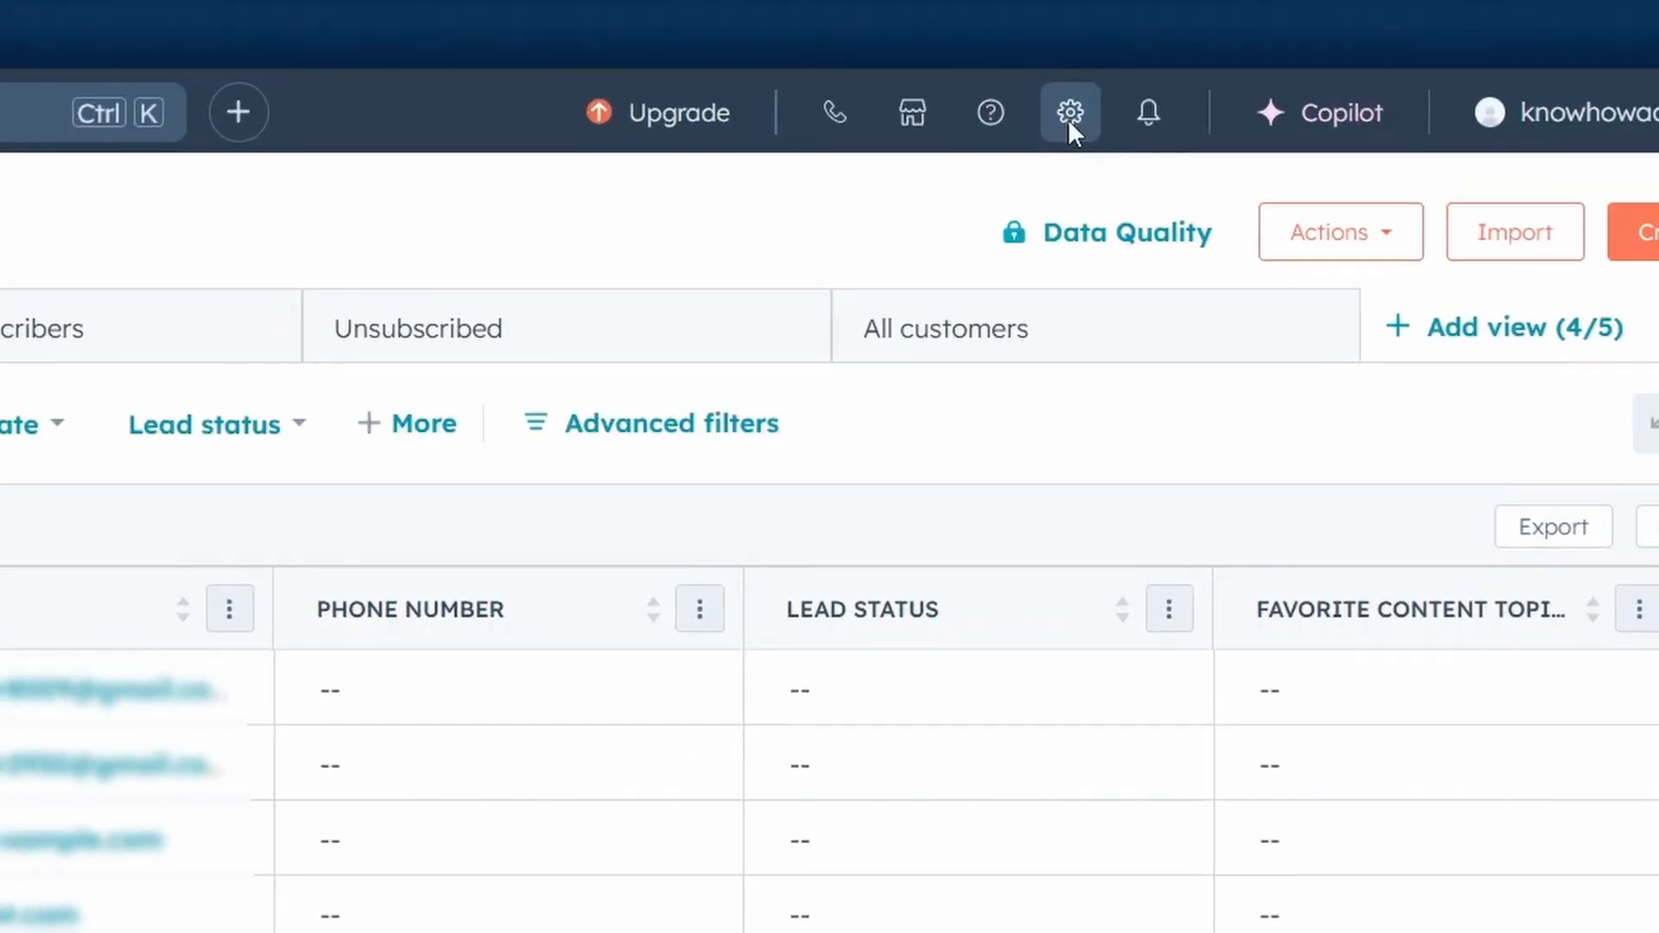
Go to the contact properties in the settings and search them for "Follow".
{"action": "left_click", "coordinate": [1069, 121]}
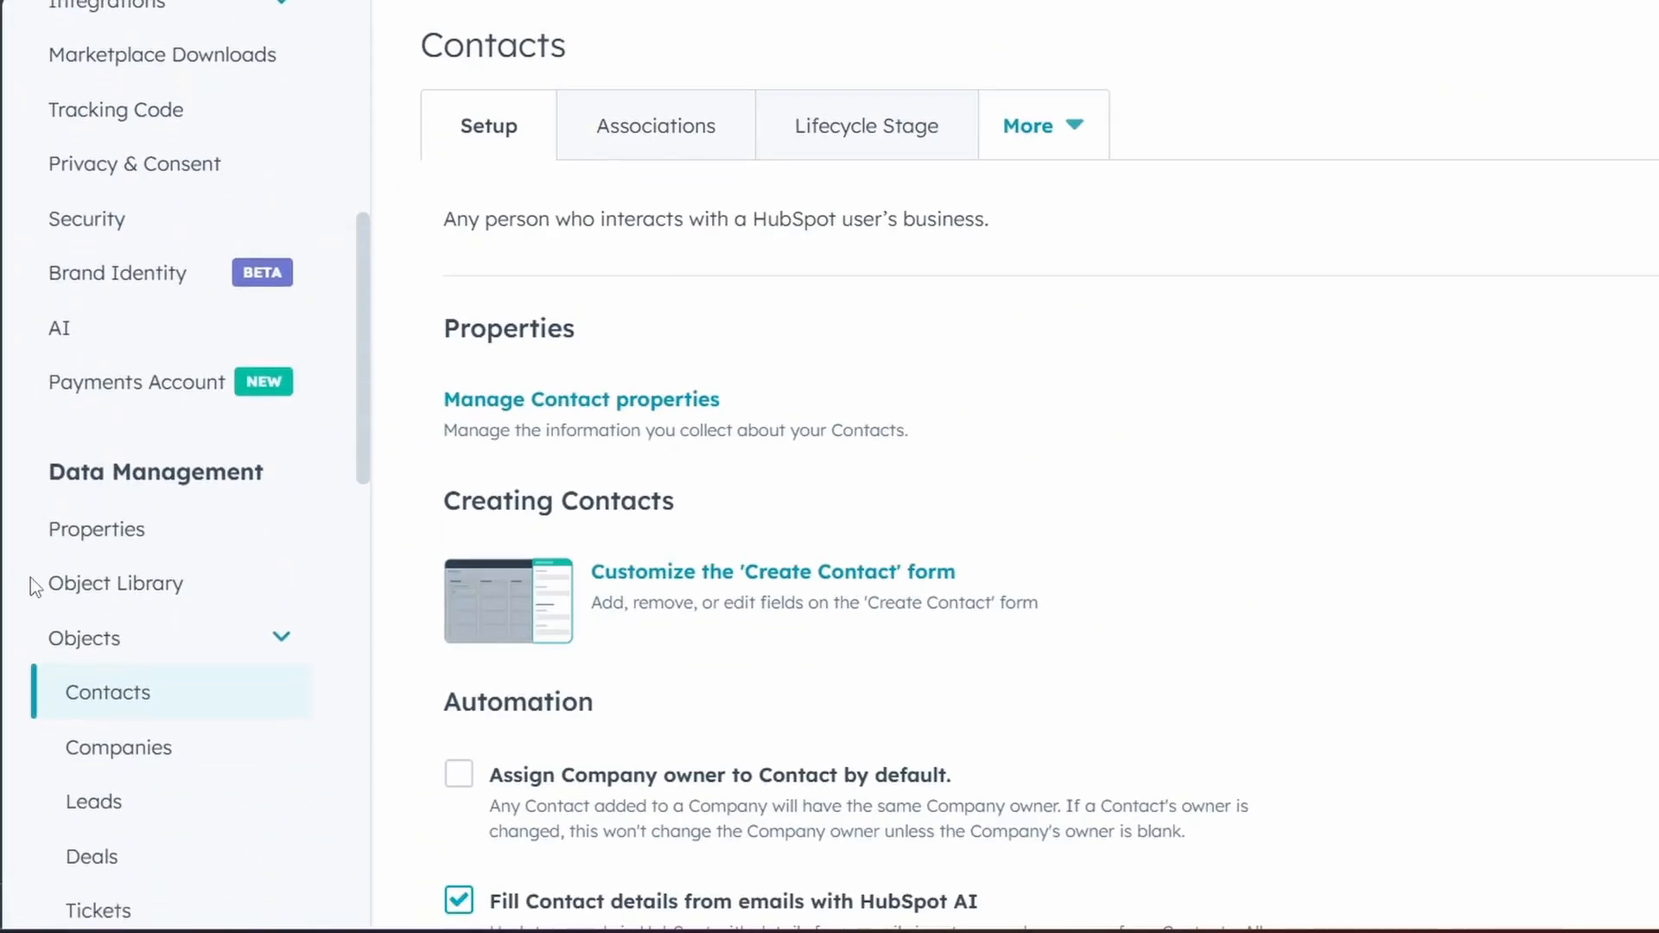
{"action": "left_click", "coordinate": [95, 511]}
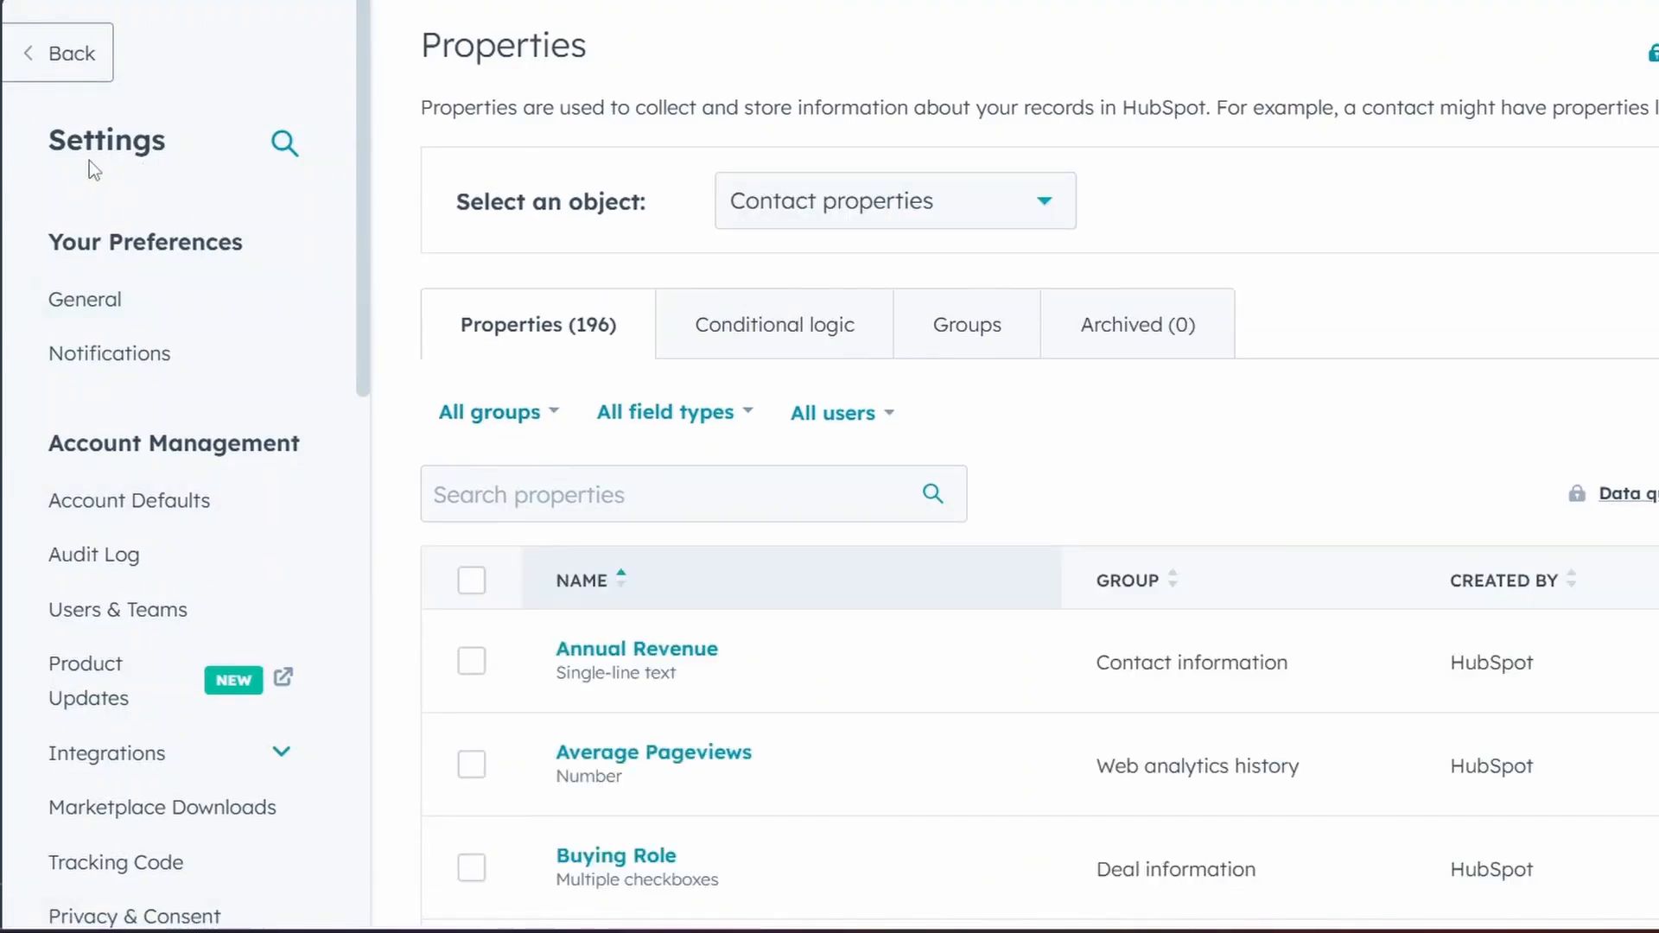
{"action": "left_click", "coordinate": [816, 493]}
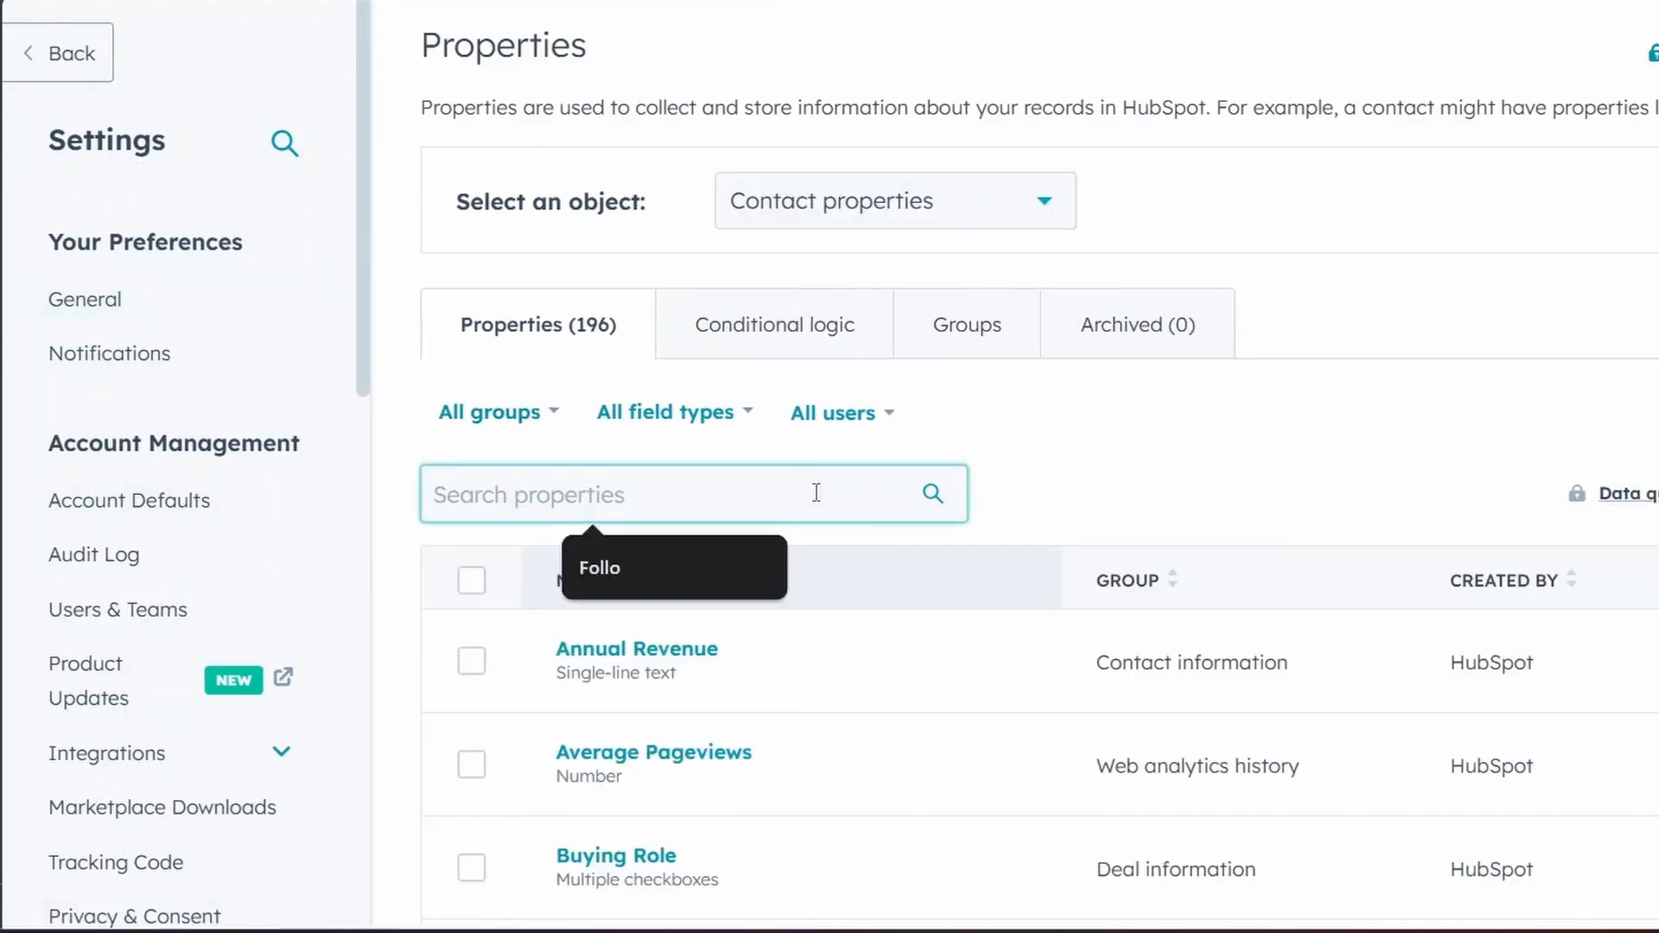
{"action": "type", "text": "Follow"}
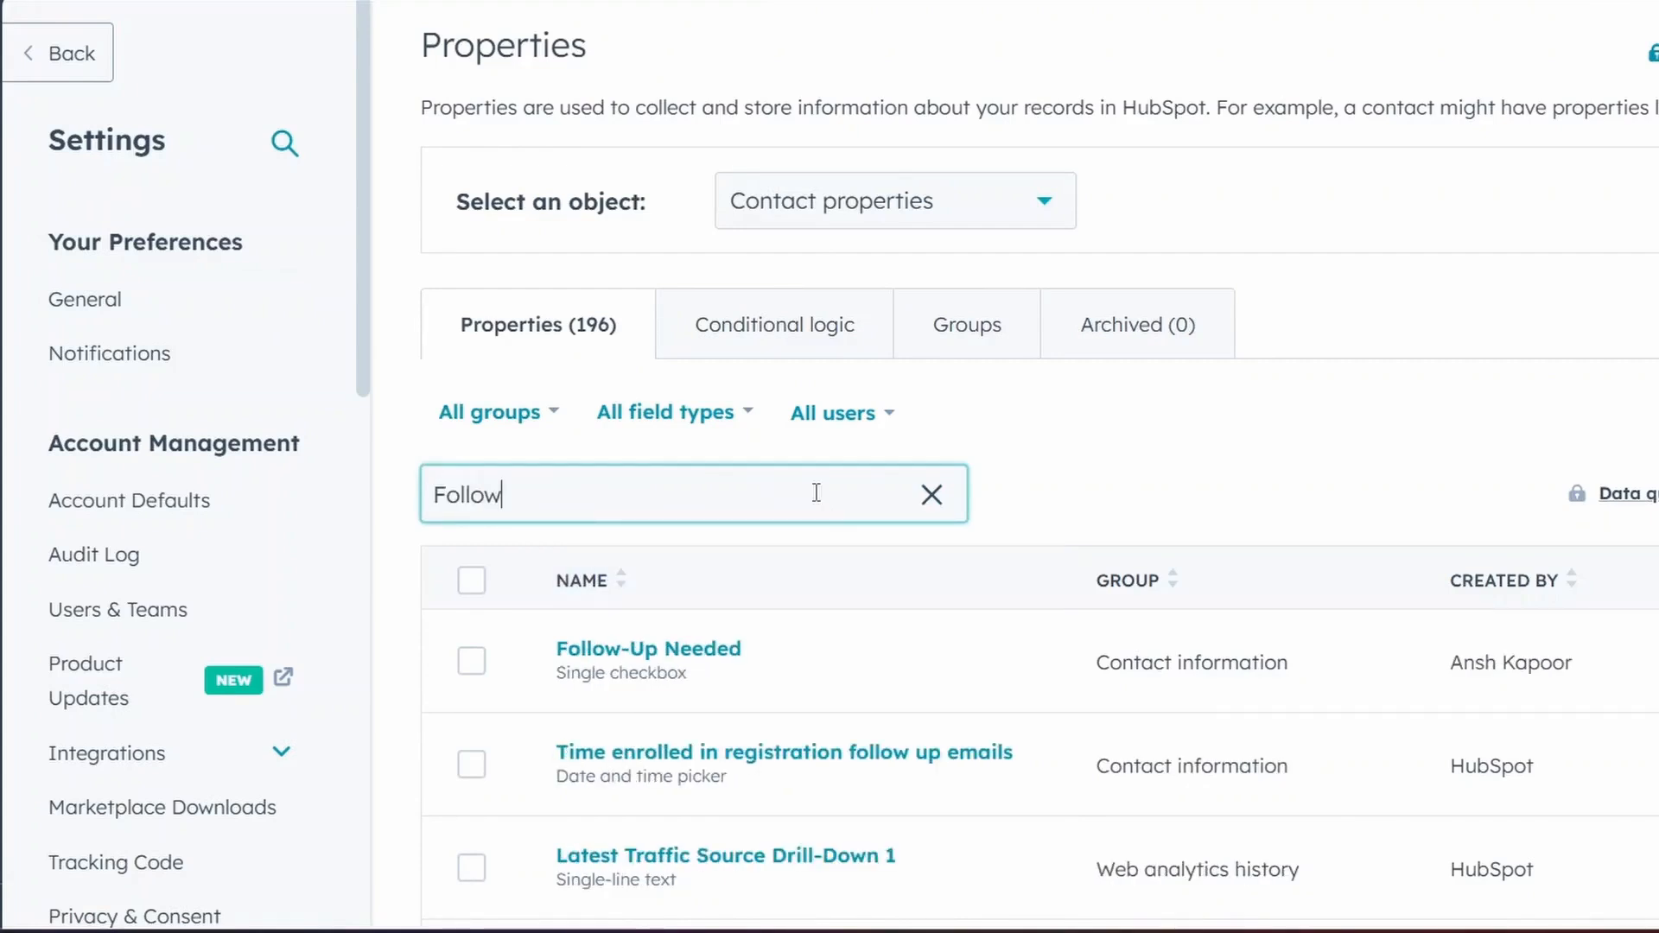
{"action": "mouse_move", "coordinate": [697, 655]}
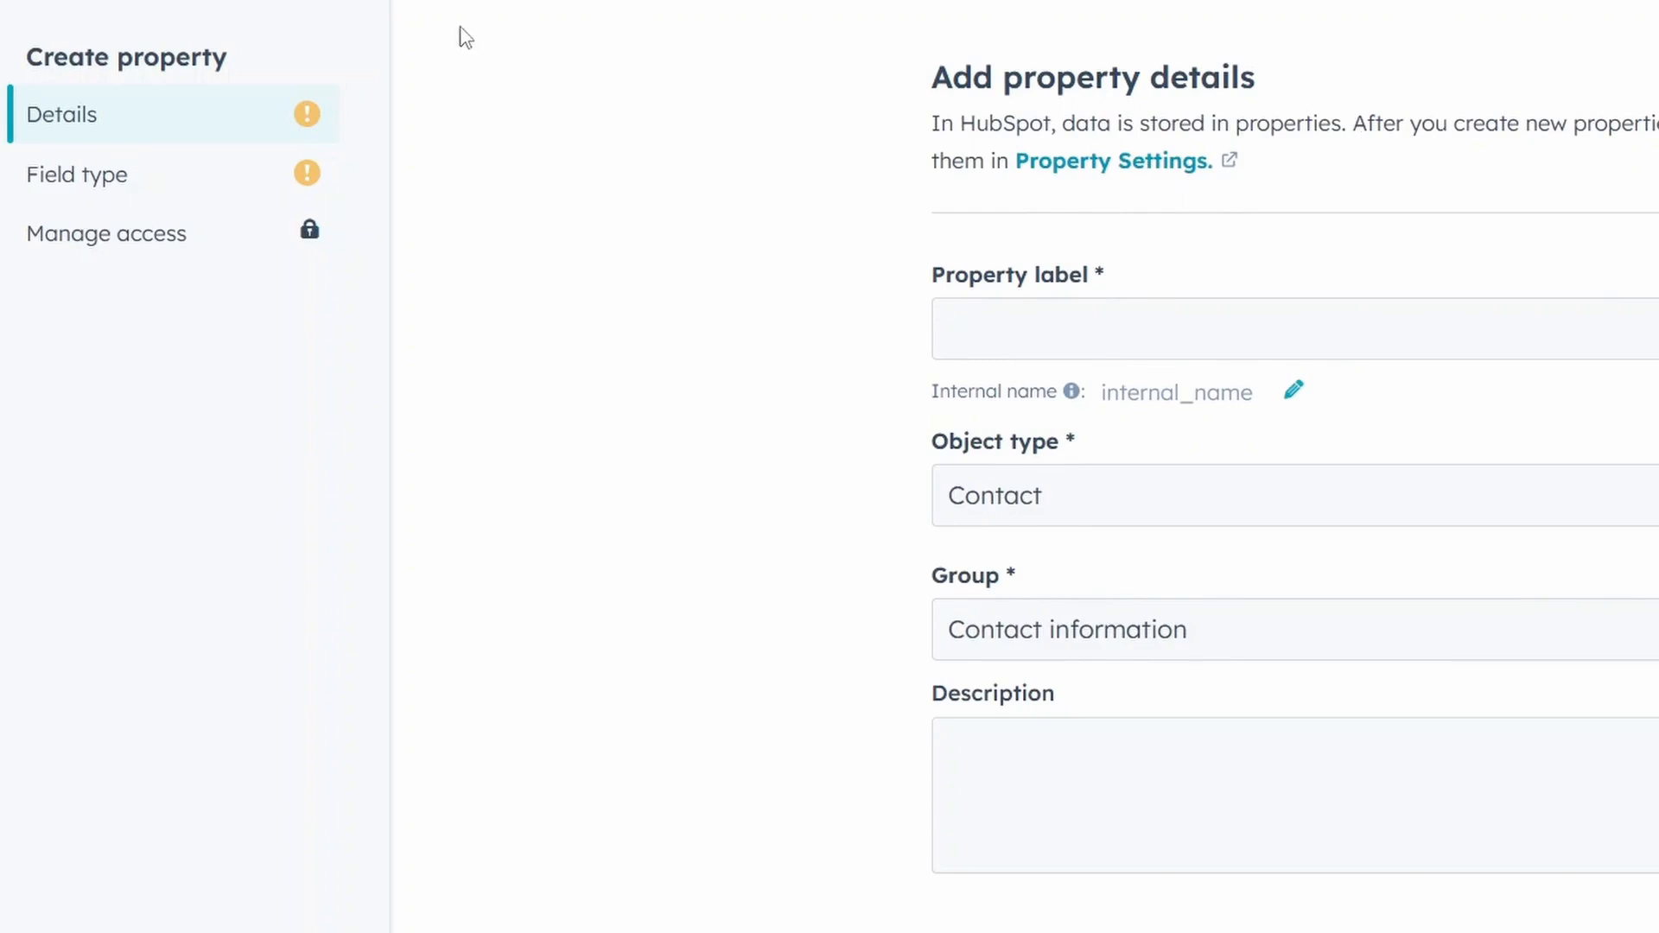
Examine the field types offered for a new contact property, filtering them by "Chec" and browsing the full list.
{"action": "left_click", "coordinate": [214, 169]}
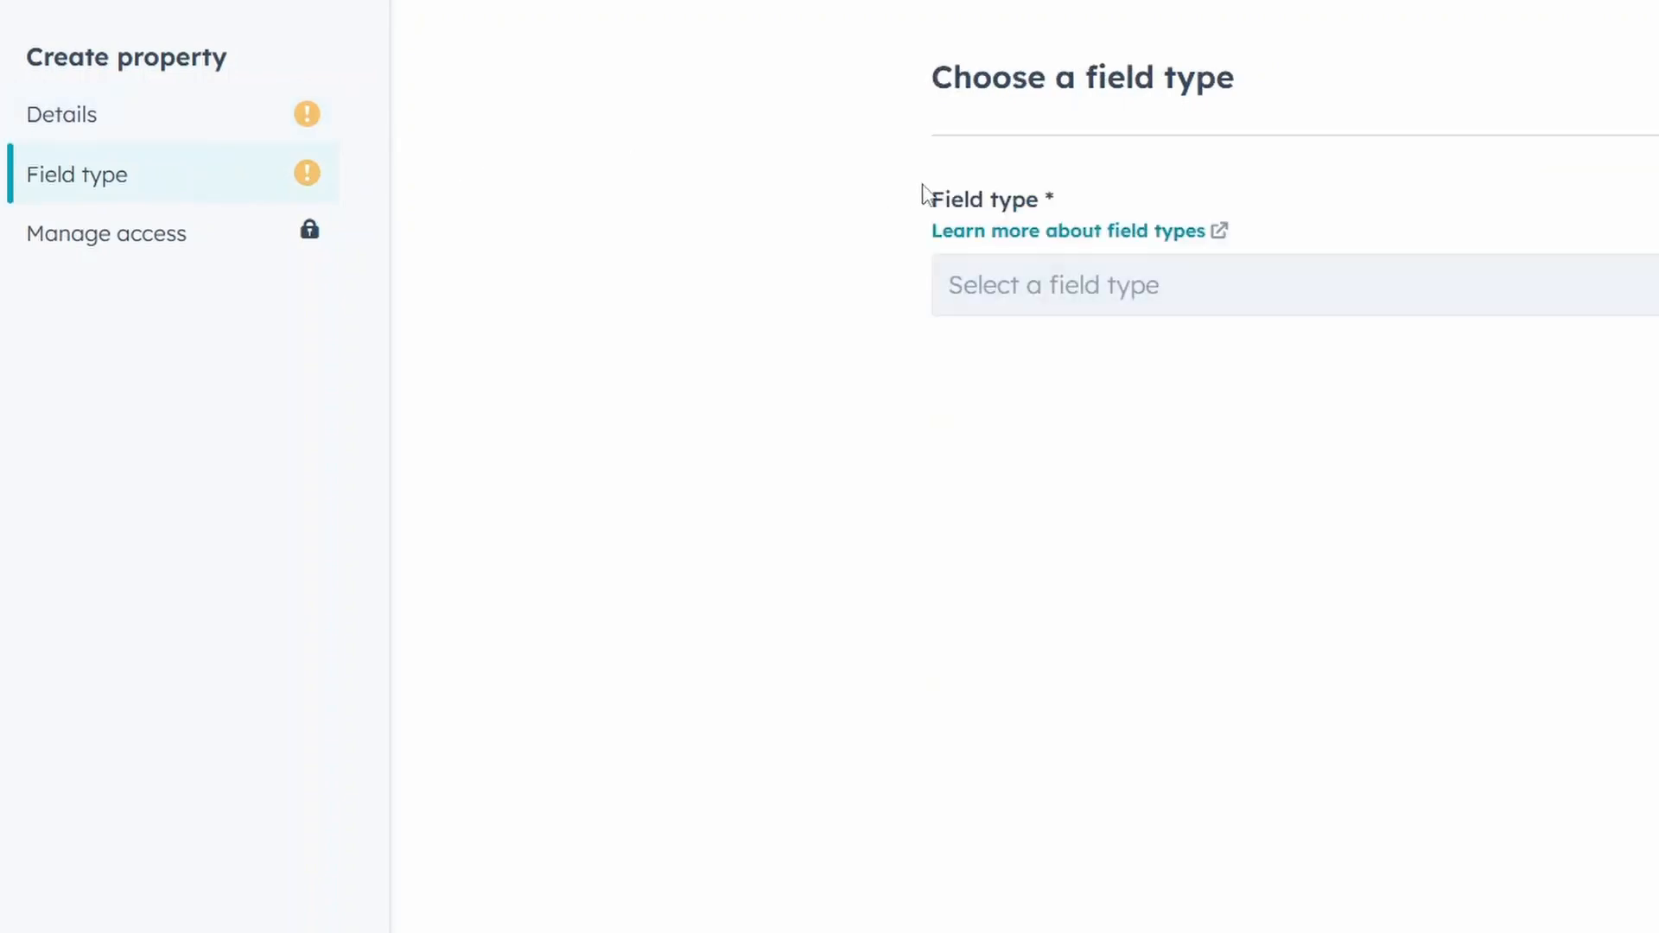
{"action": "left_click", "coordinate": [1026, 291]}
{"action": "type", "text": "Chec"}
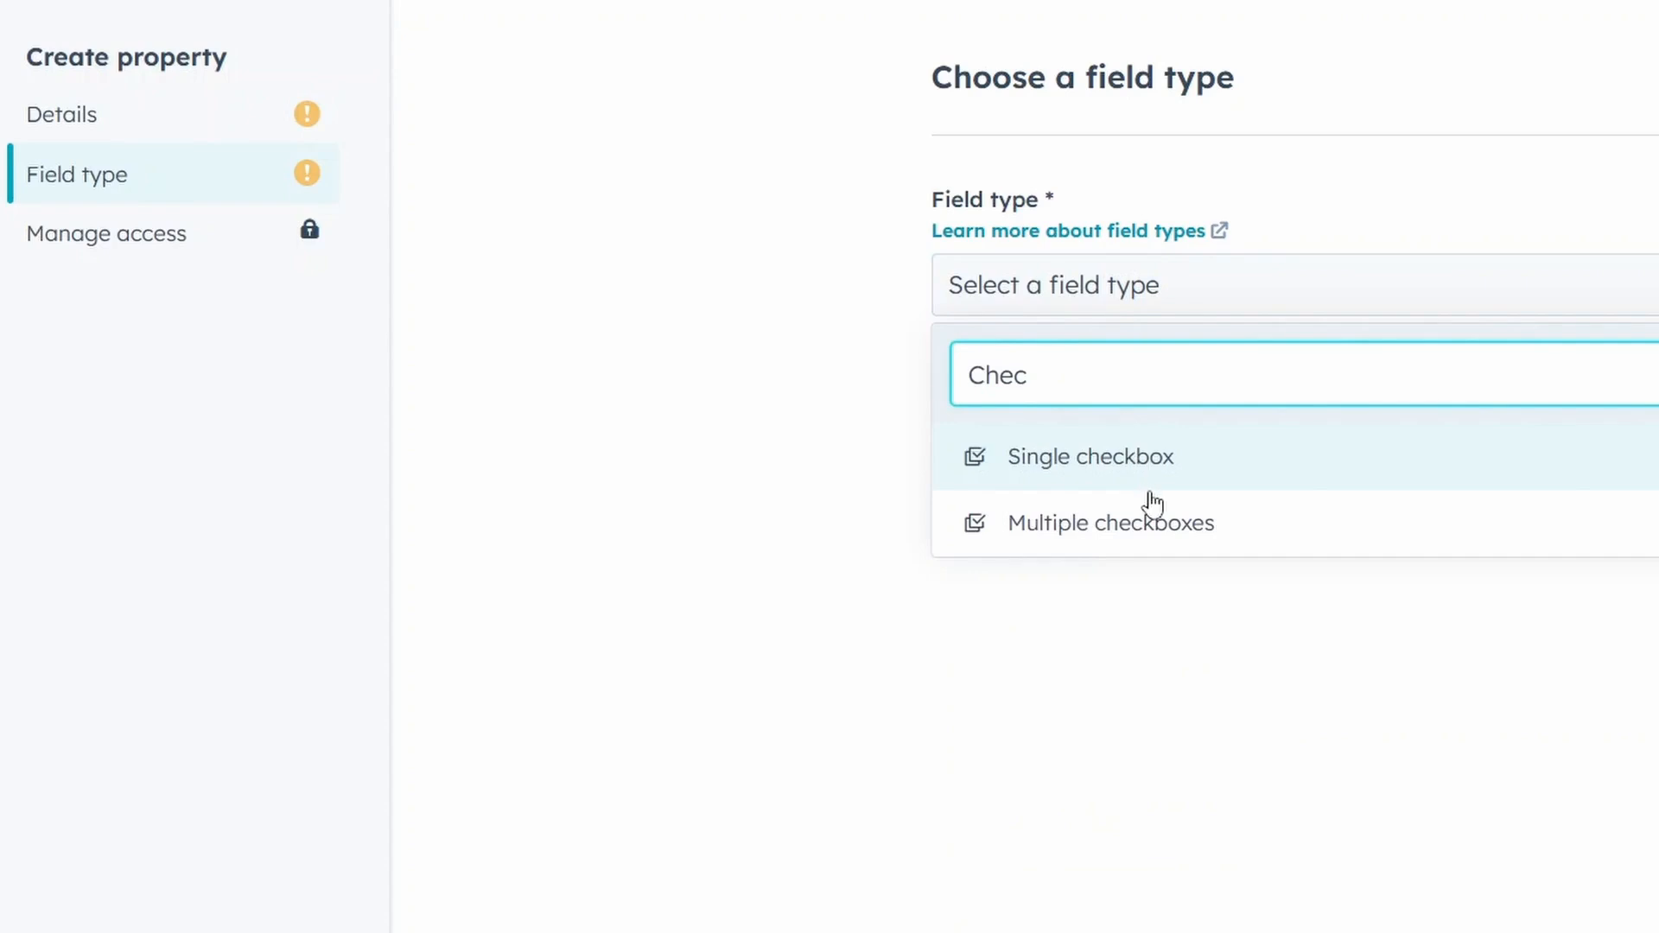
{"action": "key", "text": "BackSpace"}
{"action": "key", "text": "BackSpace"}
{"action": "key", "text": "BackSpace"}
{"action": "key", "text": "BackSpace"}
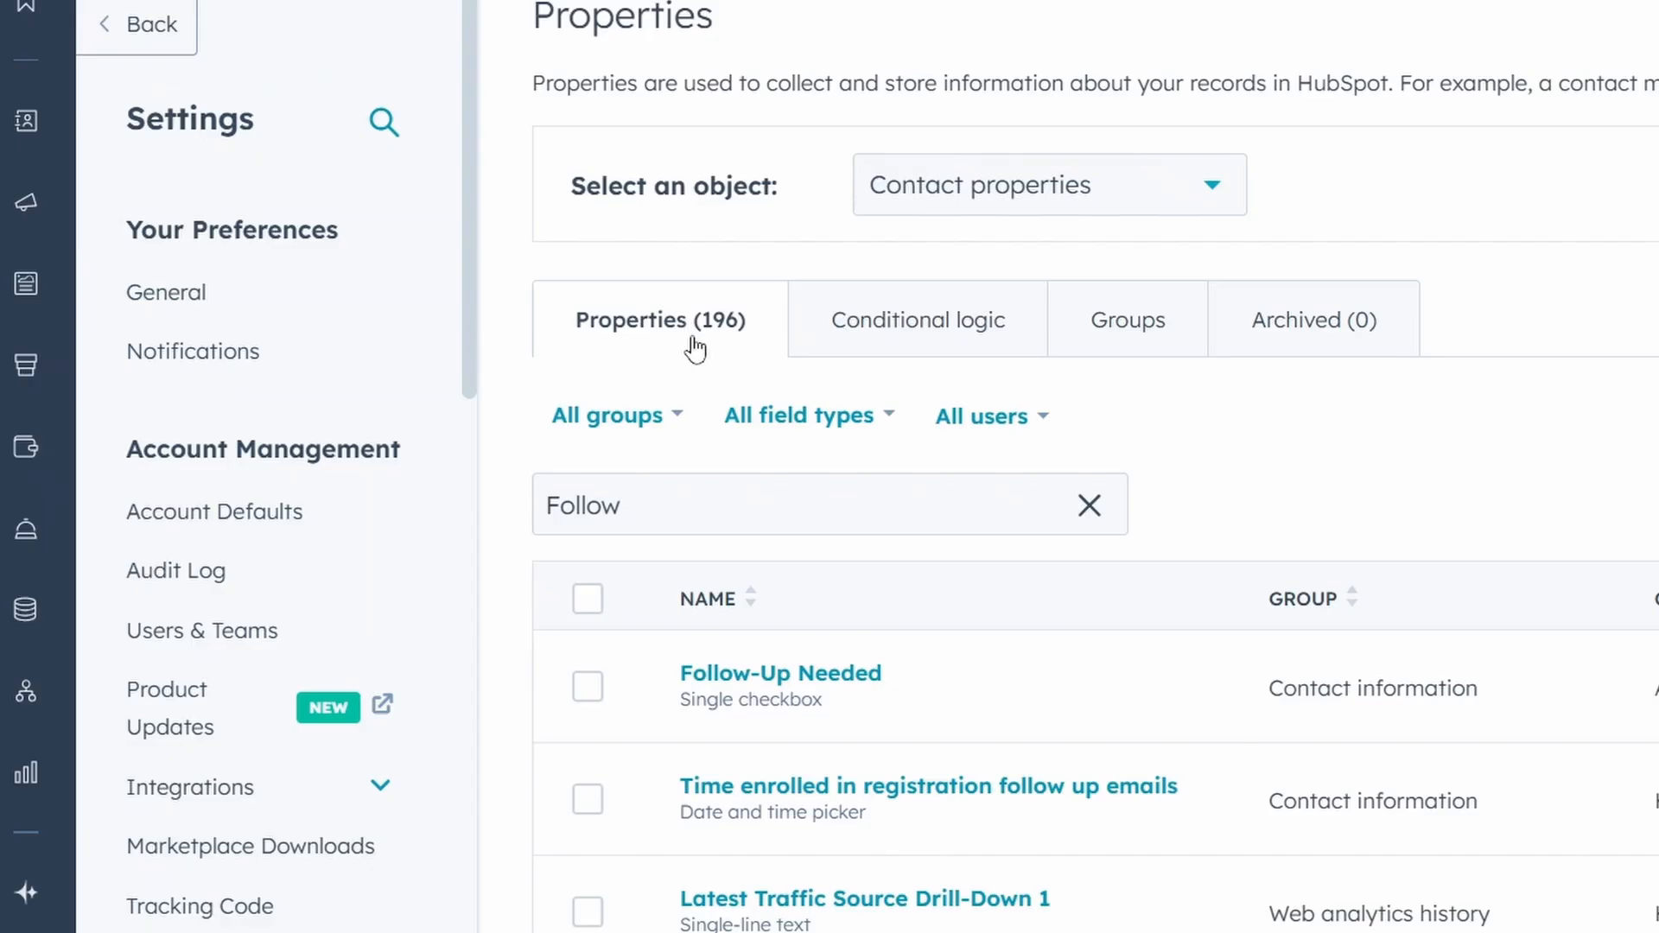
{"action": "scroll", "coordinate": [687, 346], "scroll_direction": "down", "scroll_amount": 4}
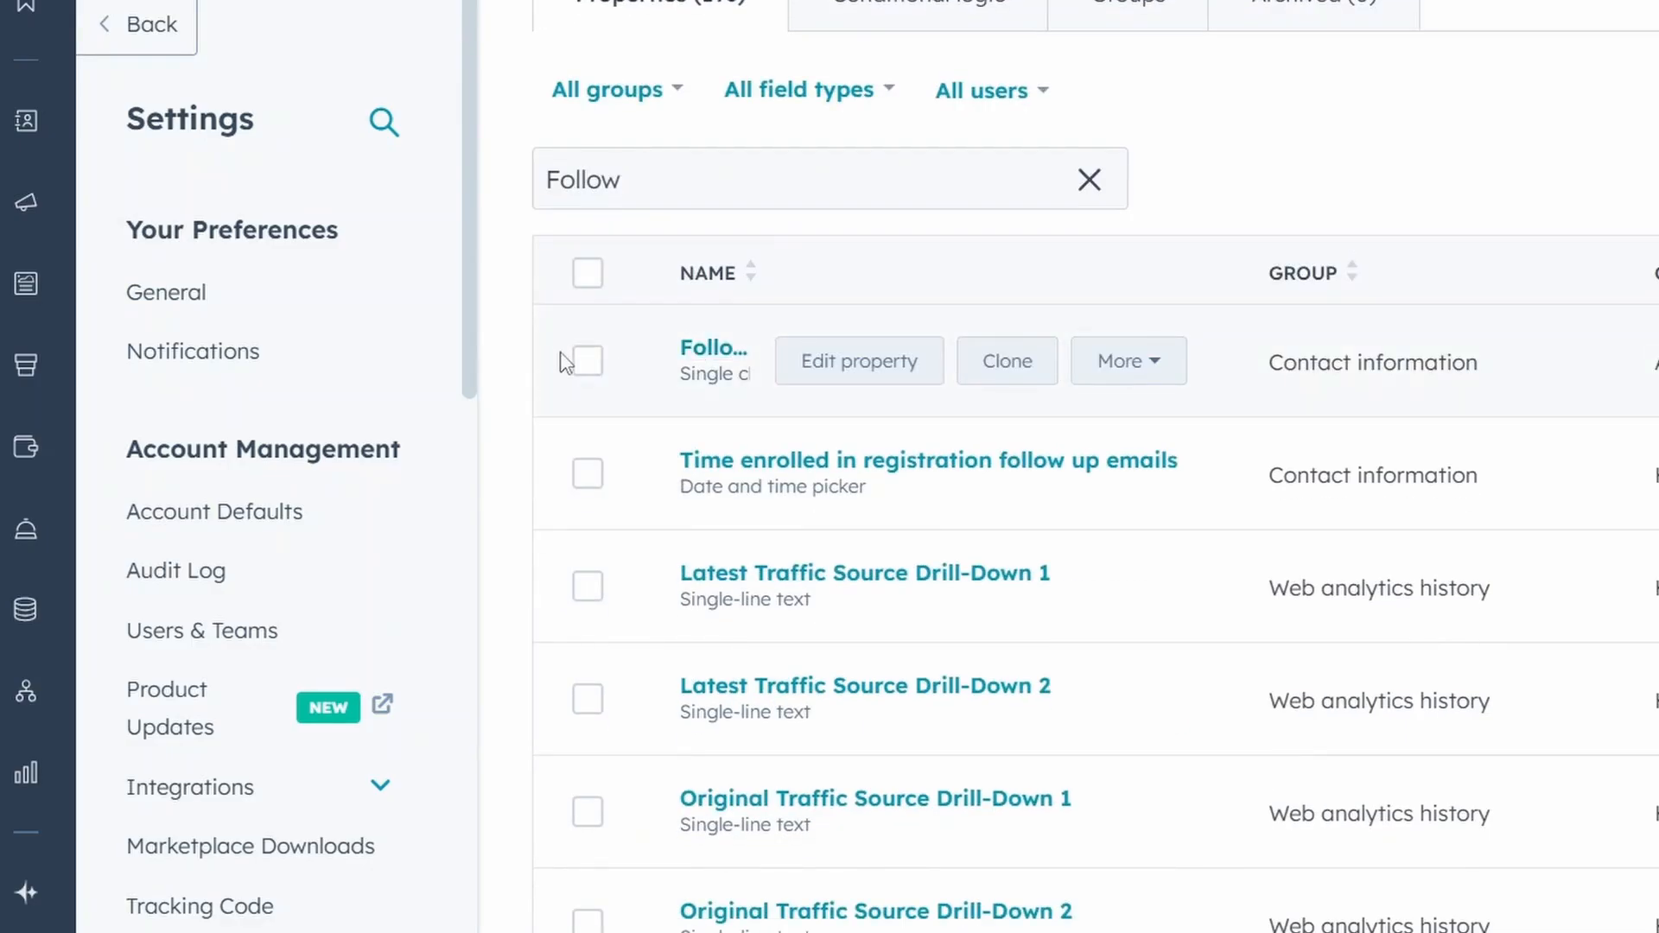
Select the Follow-Up Needed property and look at its access management page before closing it.
{"action": "left_click", "coordinate": [586, 361]}
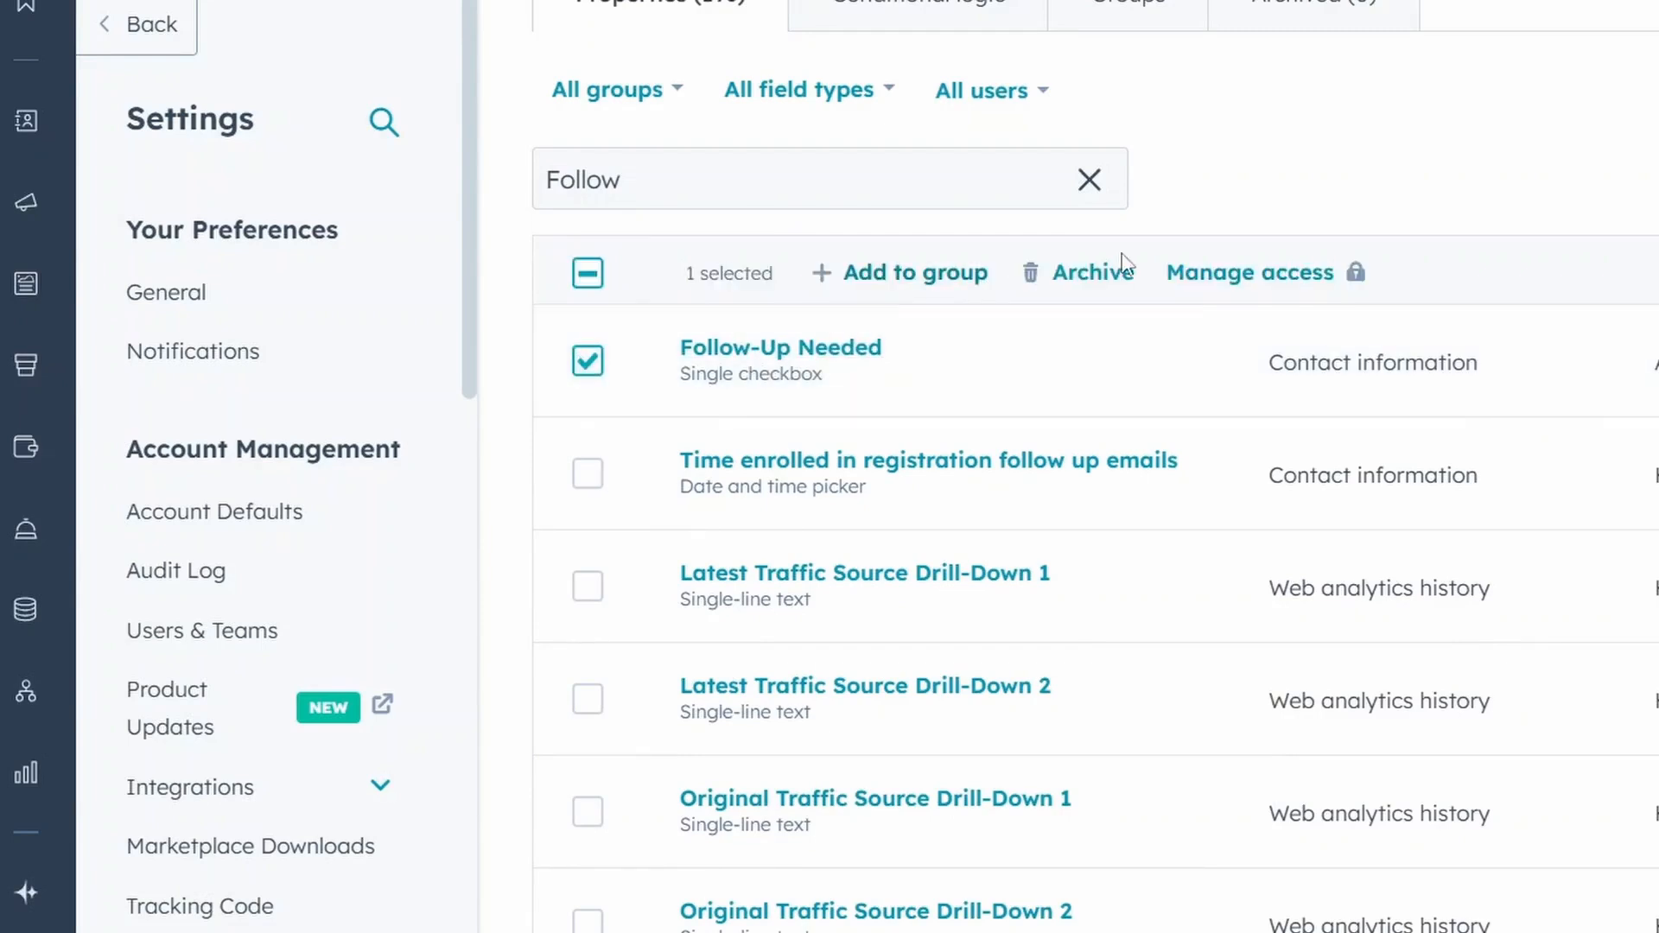
{"action": "left_click", "coordinate": [1237, 285]}
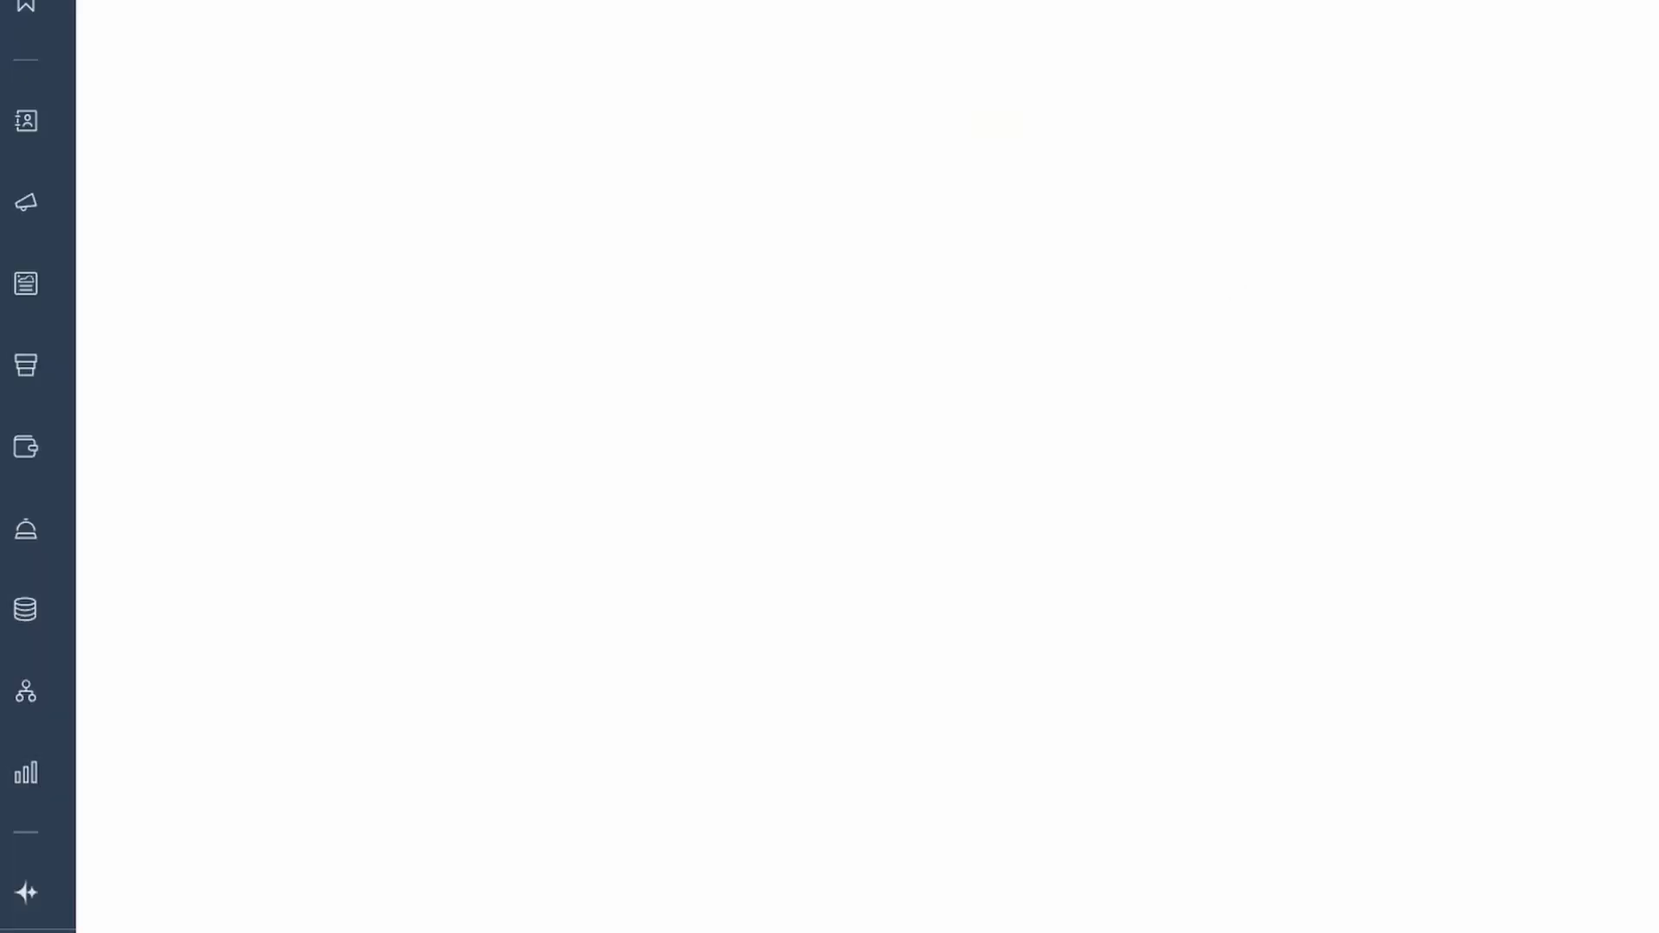
{"action": "key", "text": "ctrl+w"}
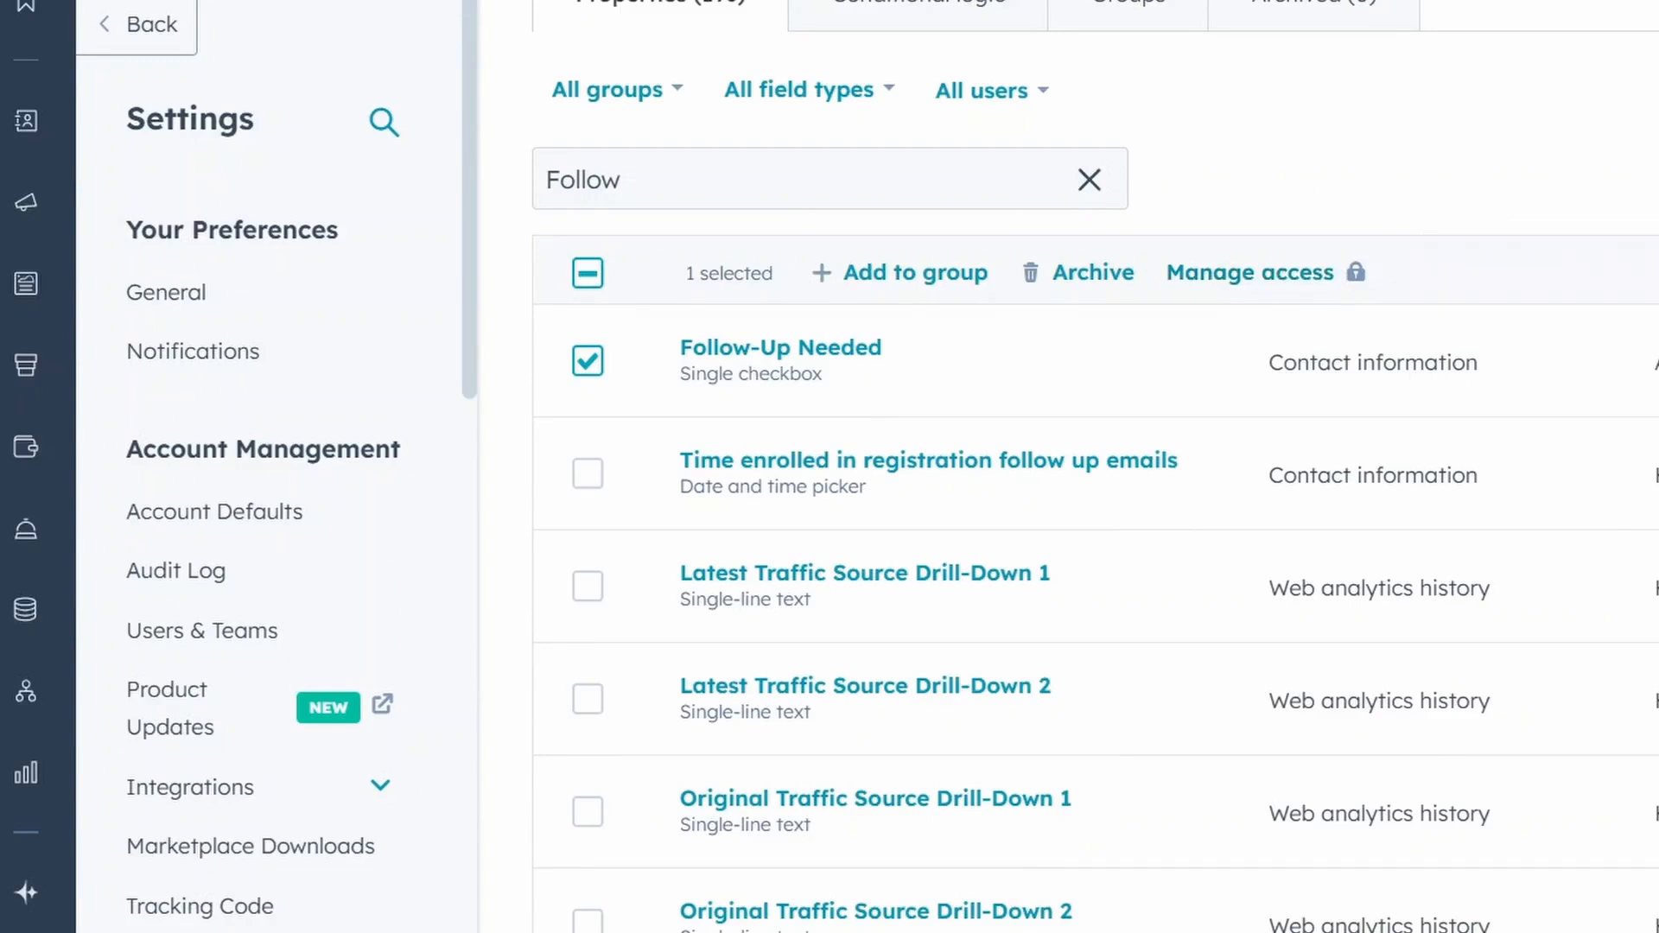
Switch to Zapier and create a new Zap with HubSpot as the trigger app.
{"action": "left_click", "coordinate": [1452, 0]}
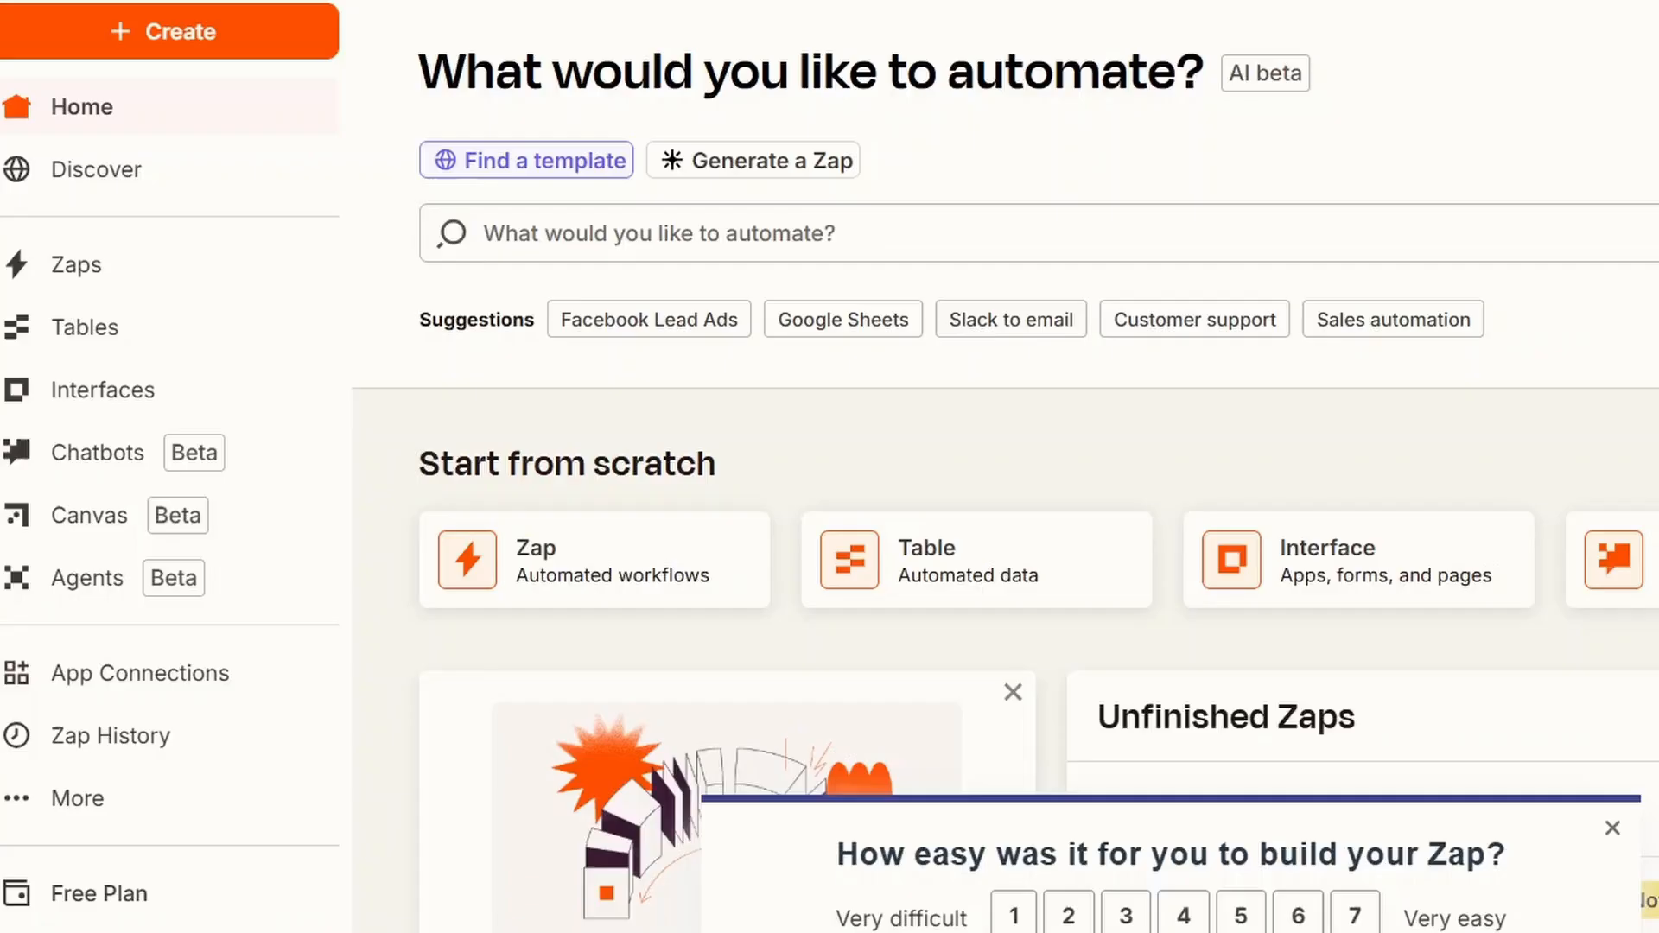
{"action": "left_click", "coordinate": [264, 39]}
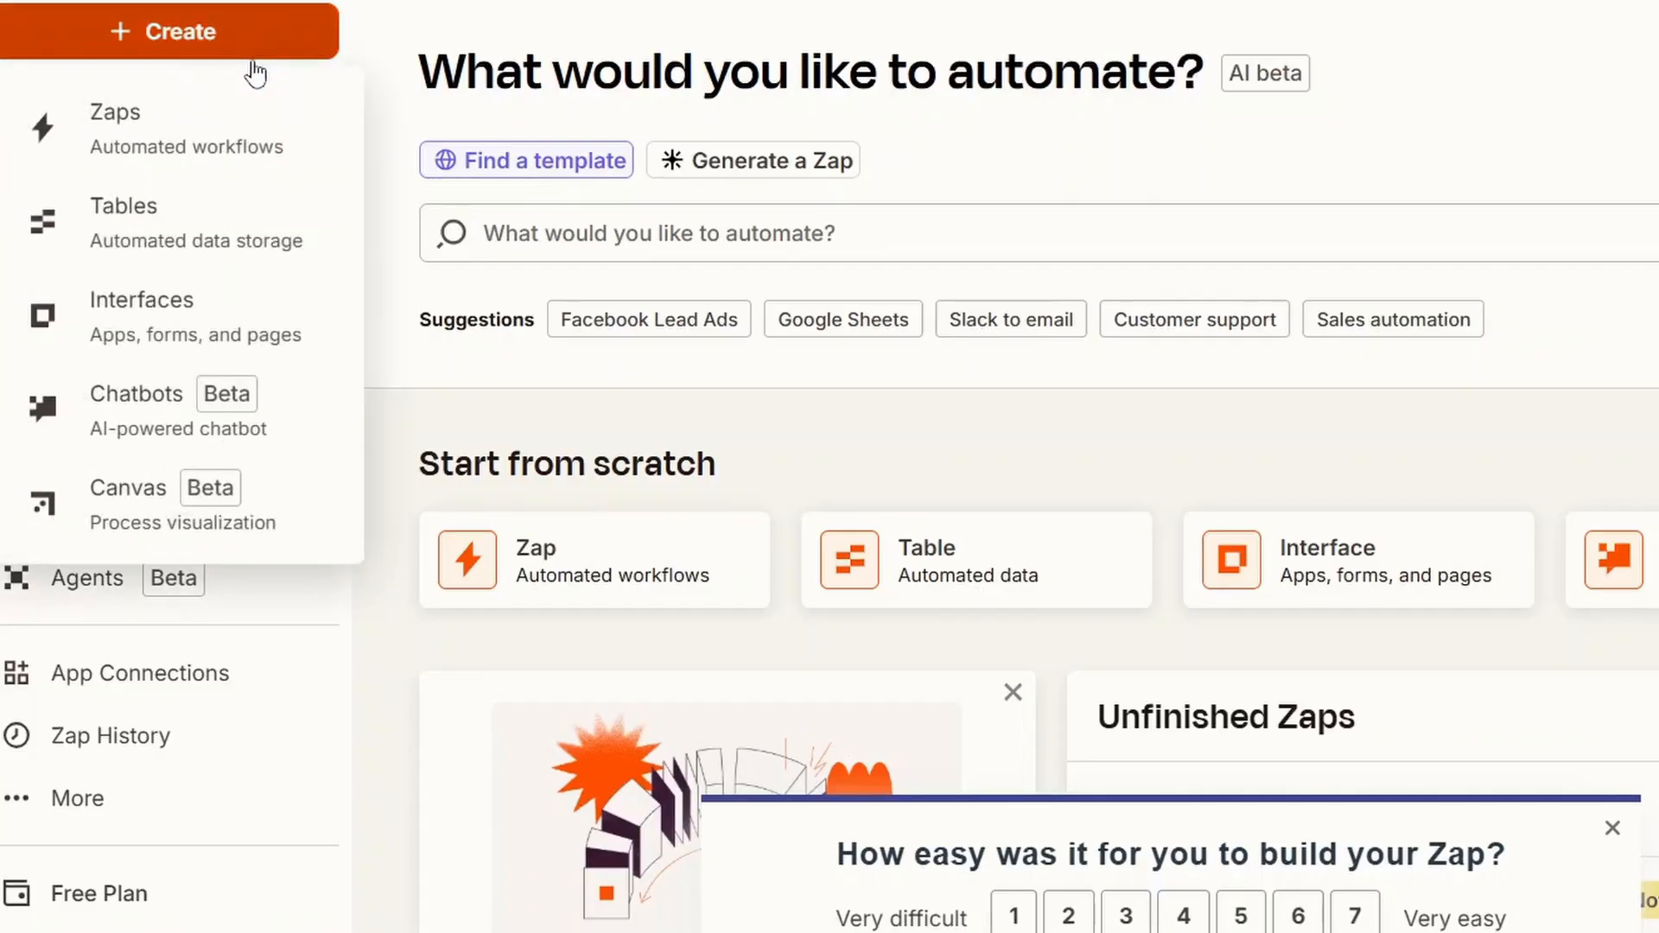
{"action": "left_click", "coordinate": [166, 112]}
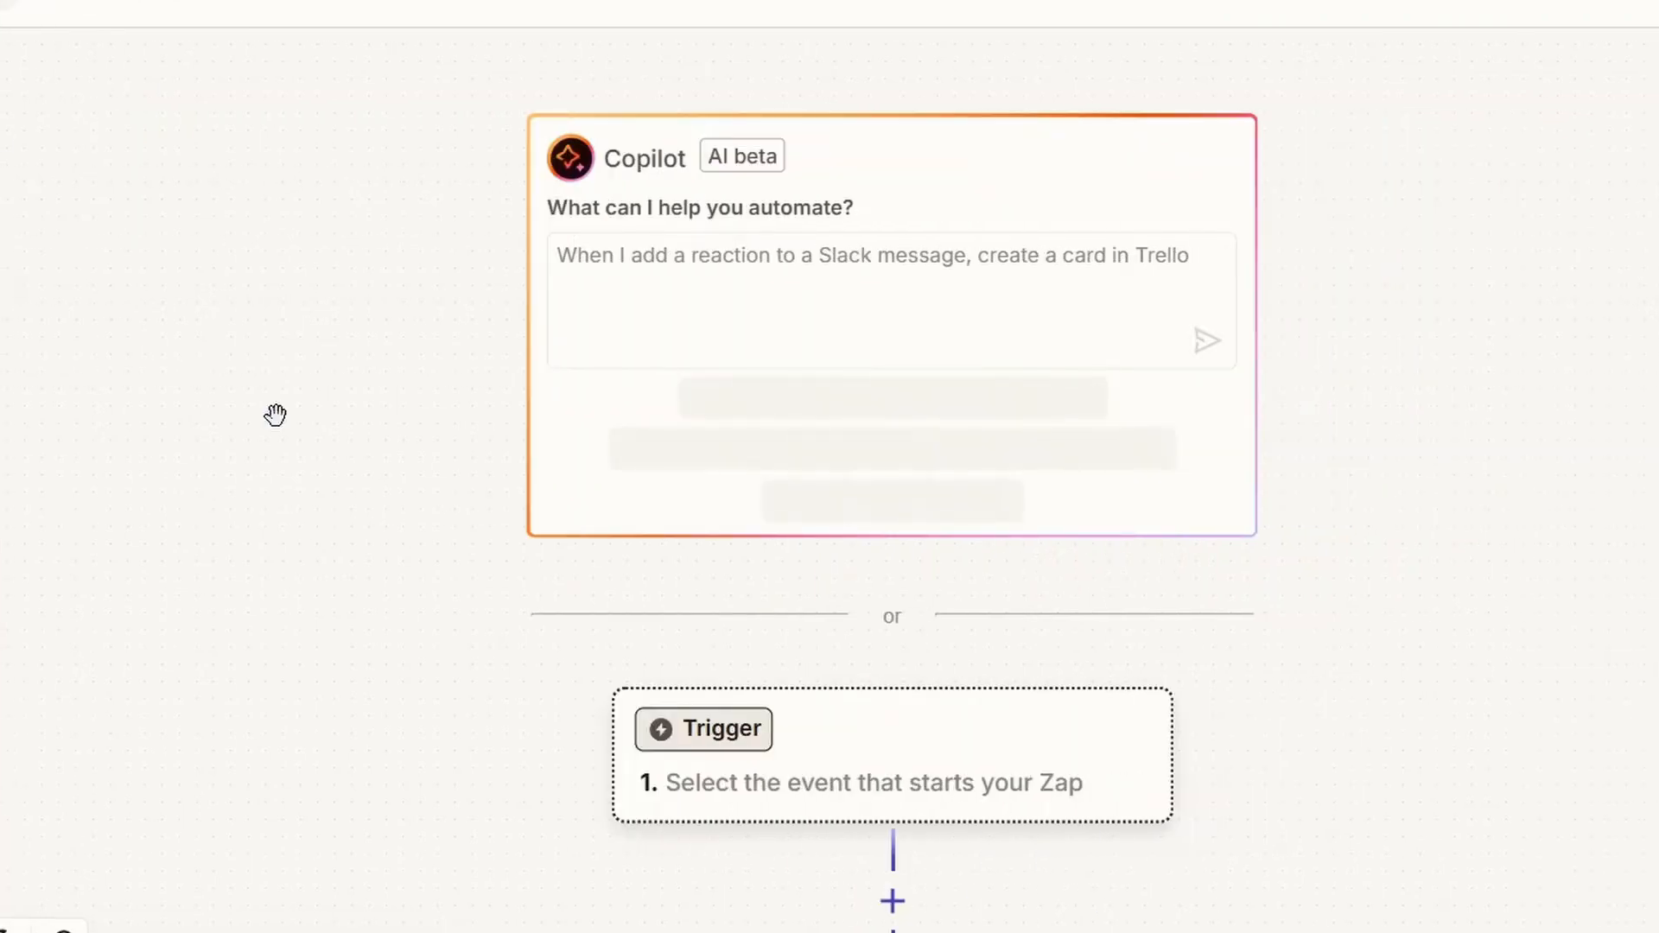
{"action": "left_click", "coordinate": [852, 781]}
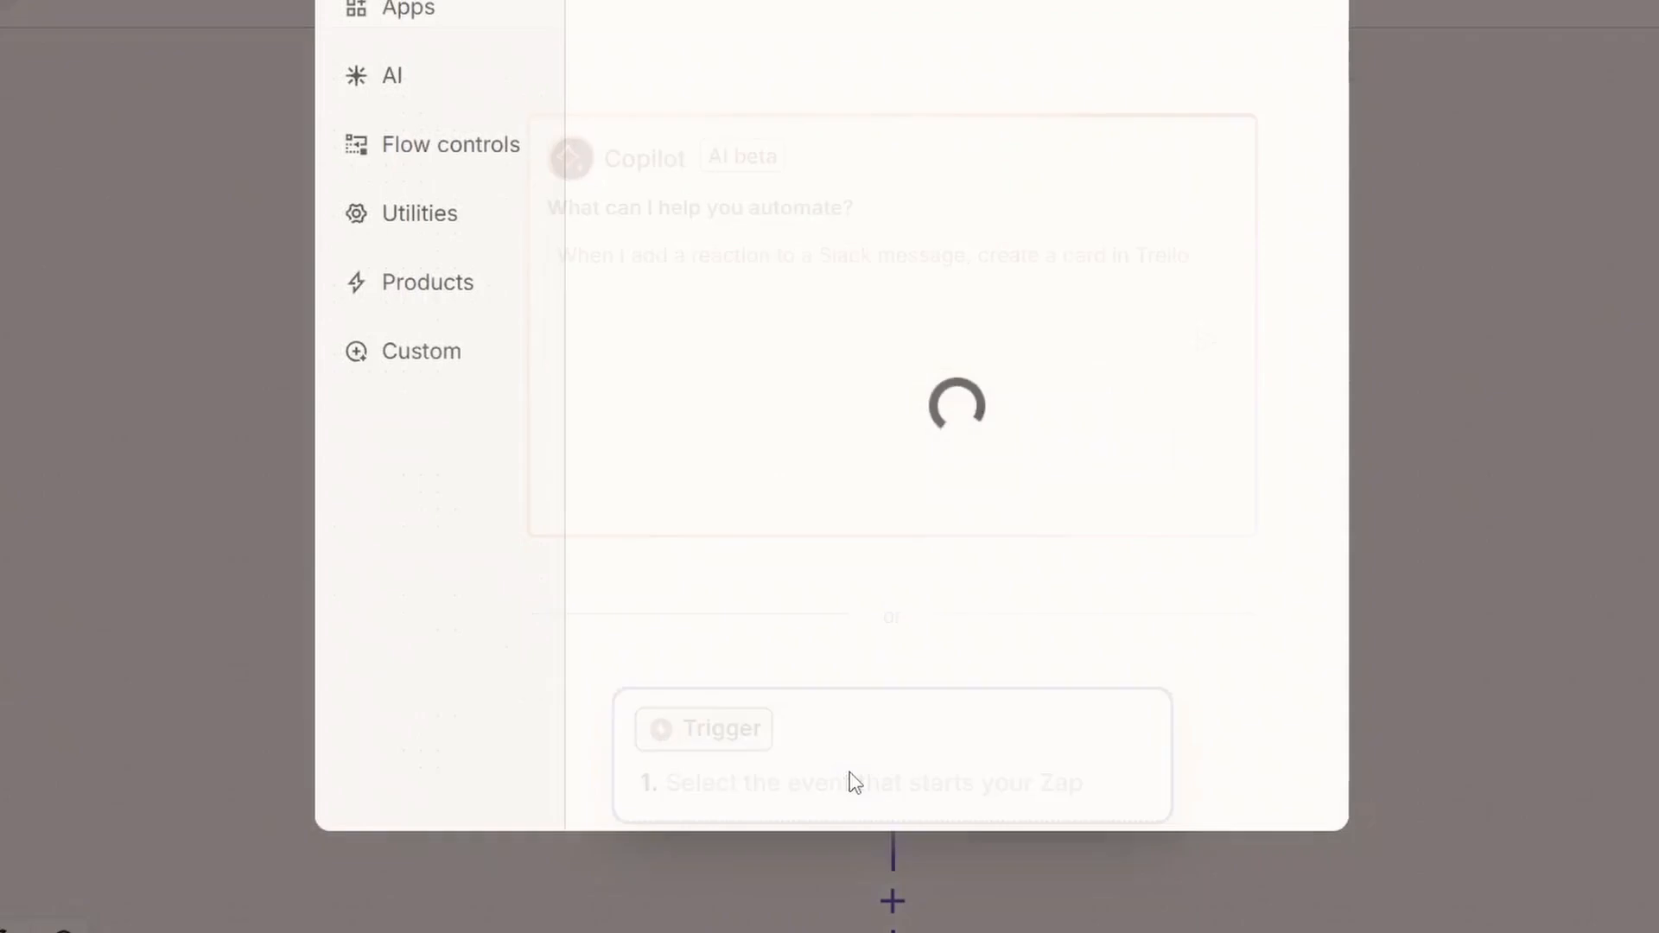
{"action": "type", "text": "hub"}
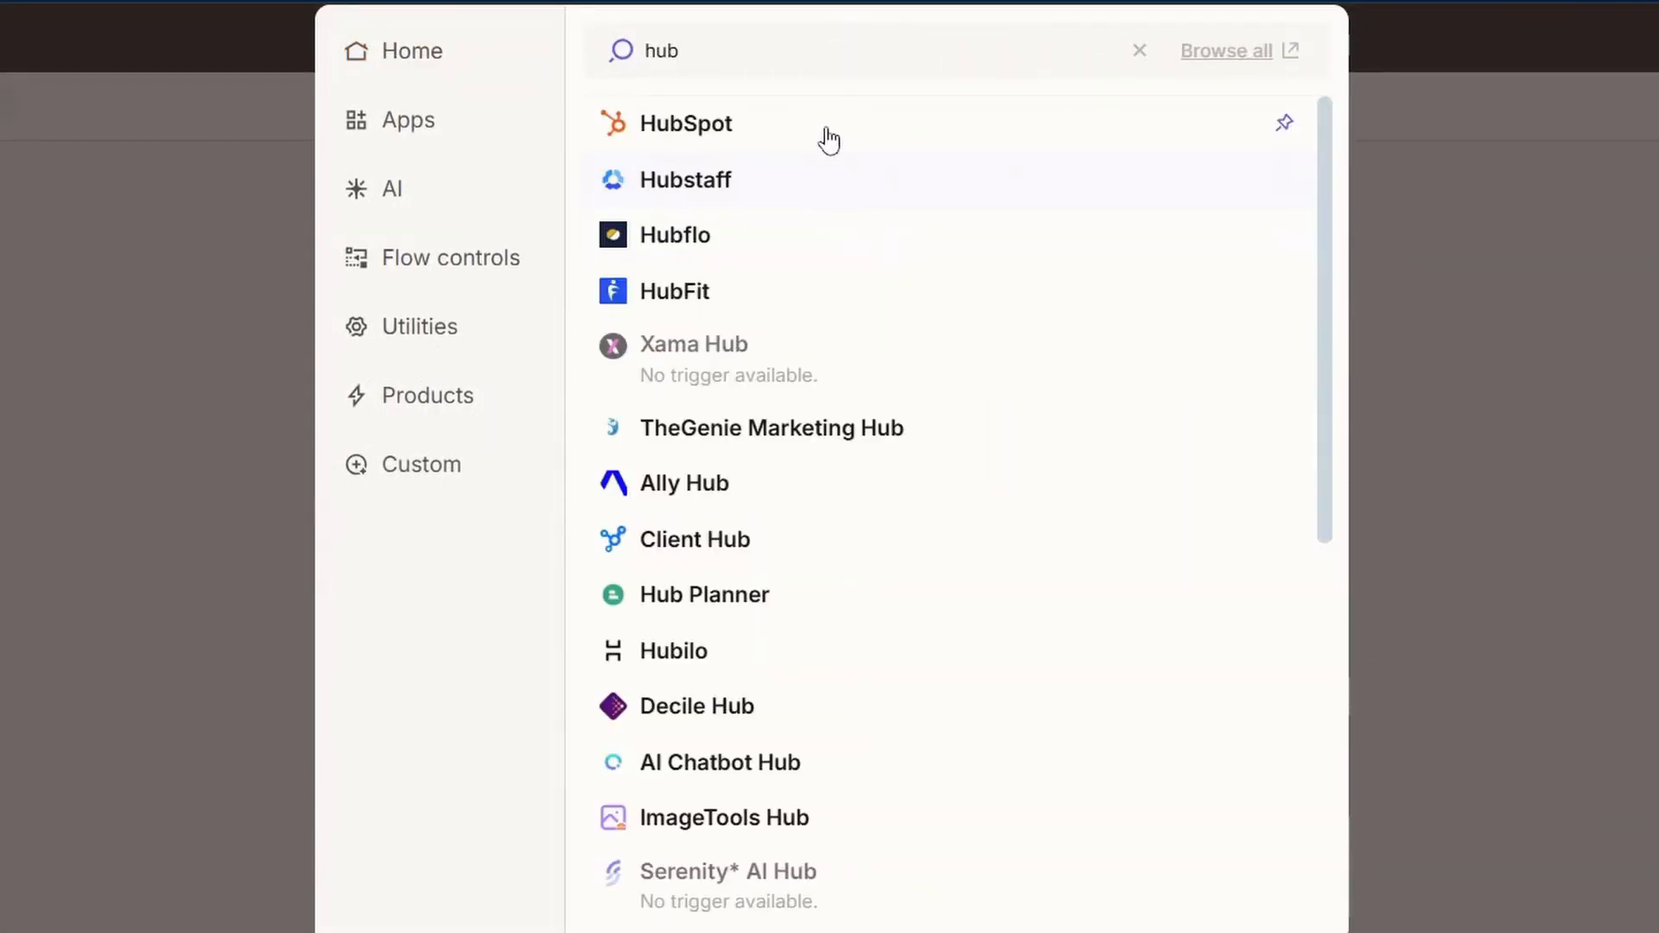
{"action": "left_click", "coordinate": [828, 136]}
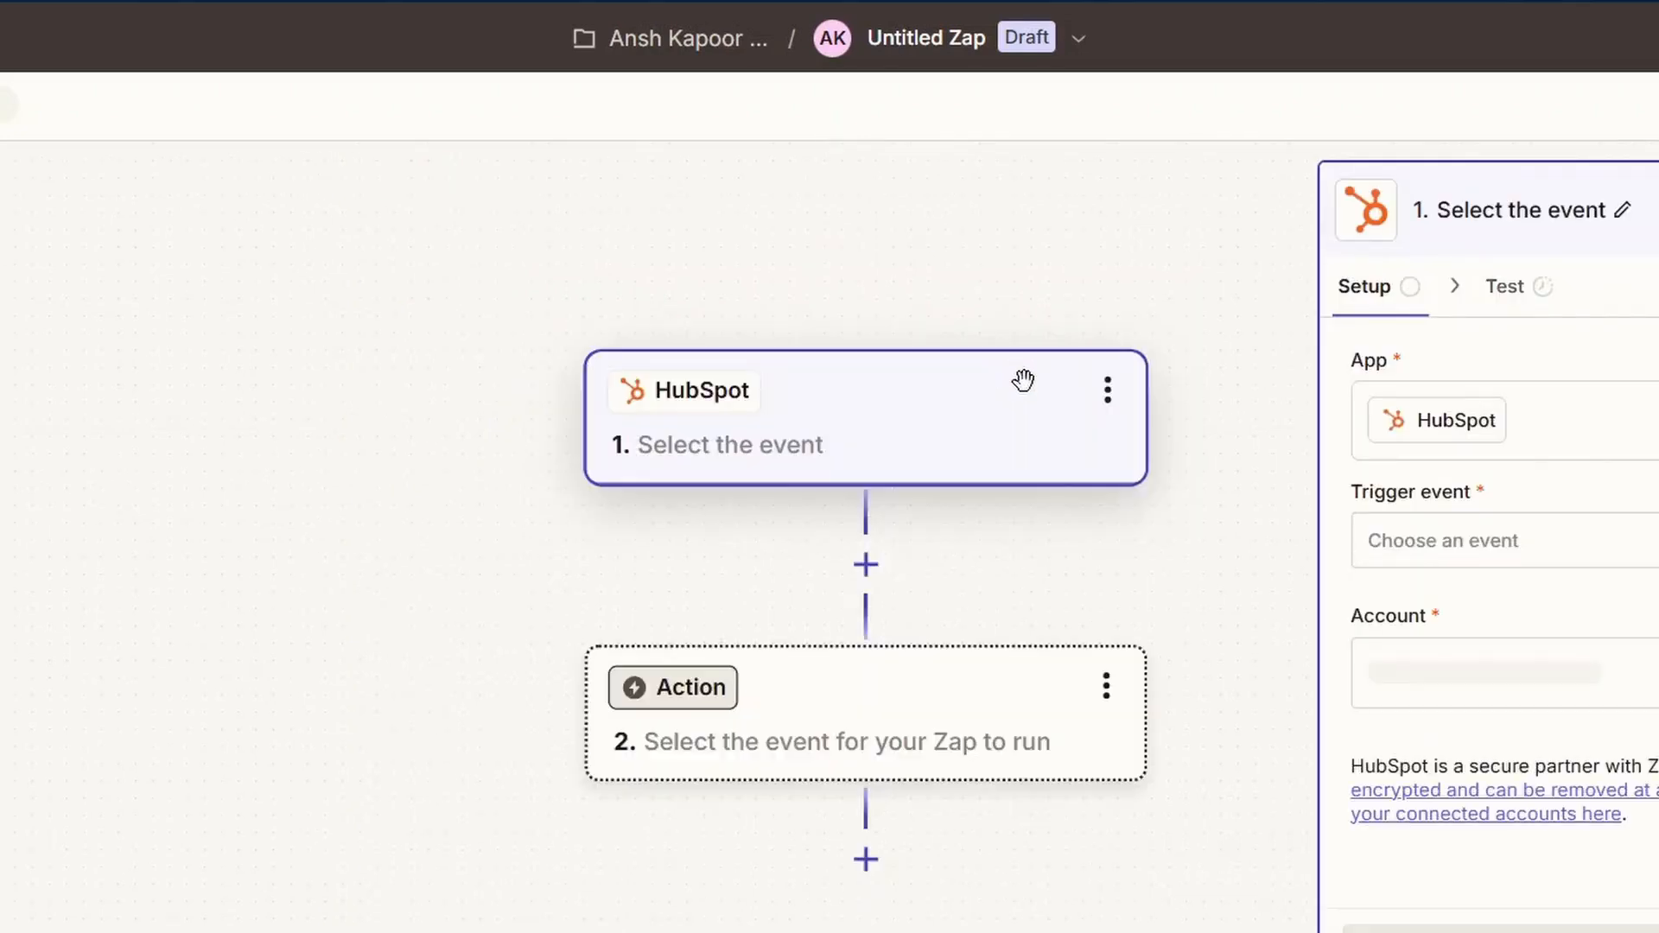
Set the HubSpot trigger event to New Contact Property Change and proceed to its configuration.
{"action": "left_click", "coordinate": [1367, 525]}
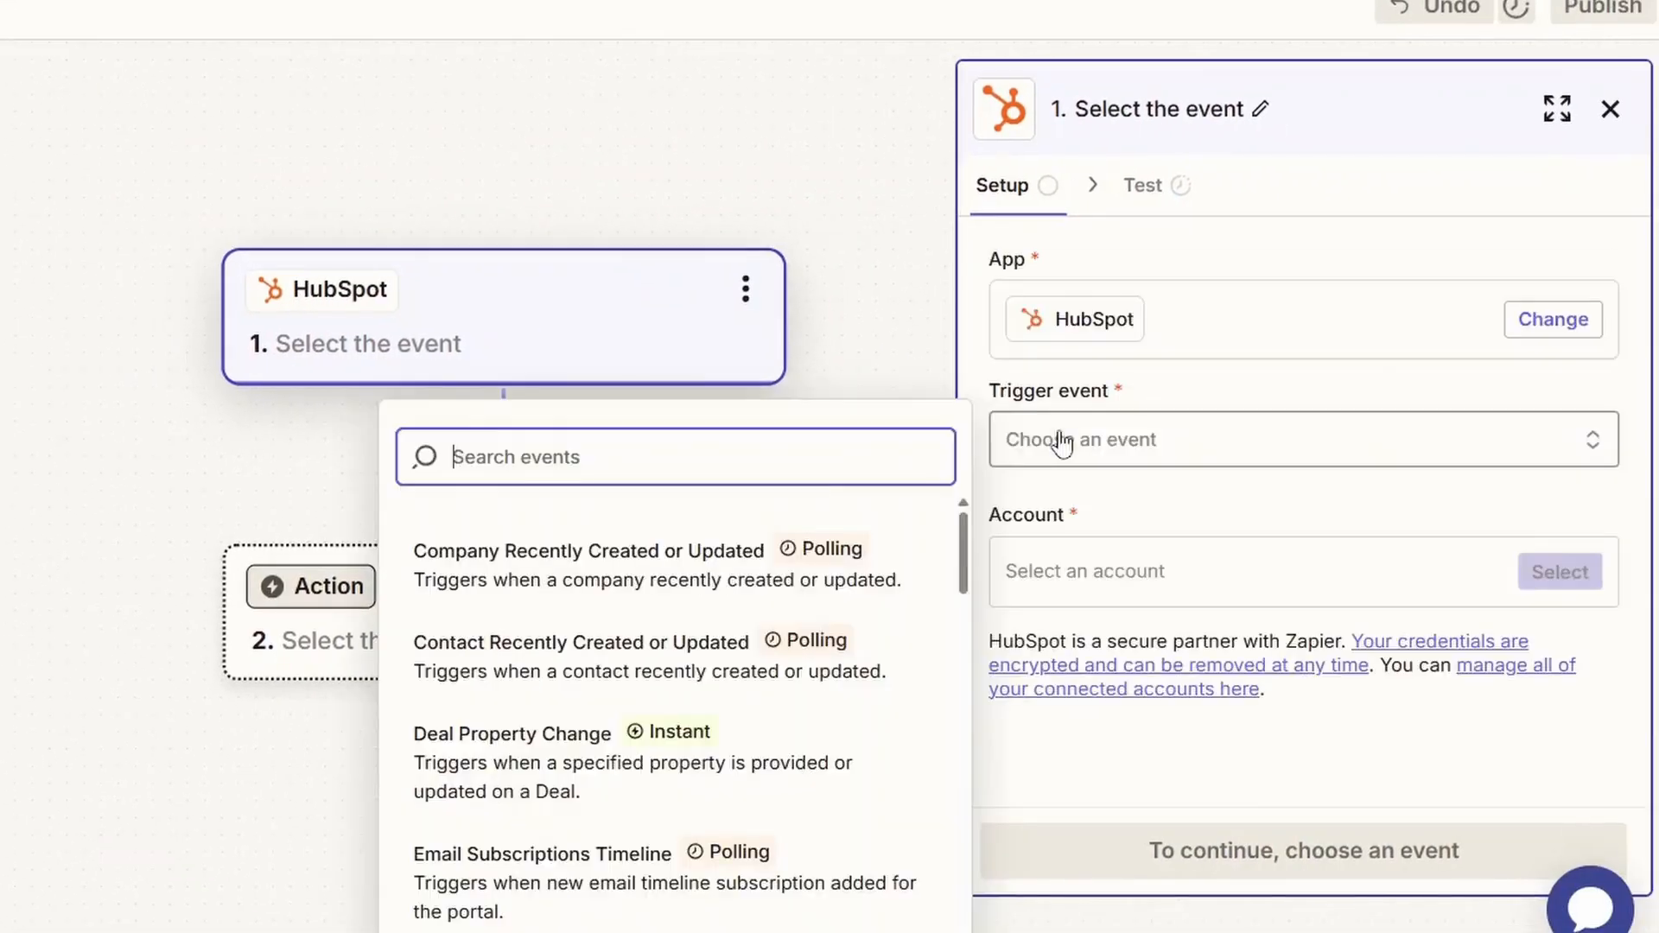
{"action": "scroll", "coordinate": [745, 593], "scroll_direction": "down", "scroll_amount": 1}
{"action": "scroll", "coordinate": [745, 592], "scroll_direction": "up", "scroll_amount": 1}
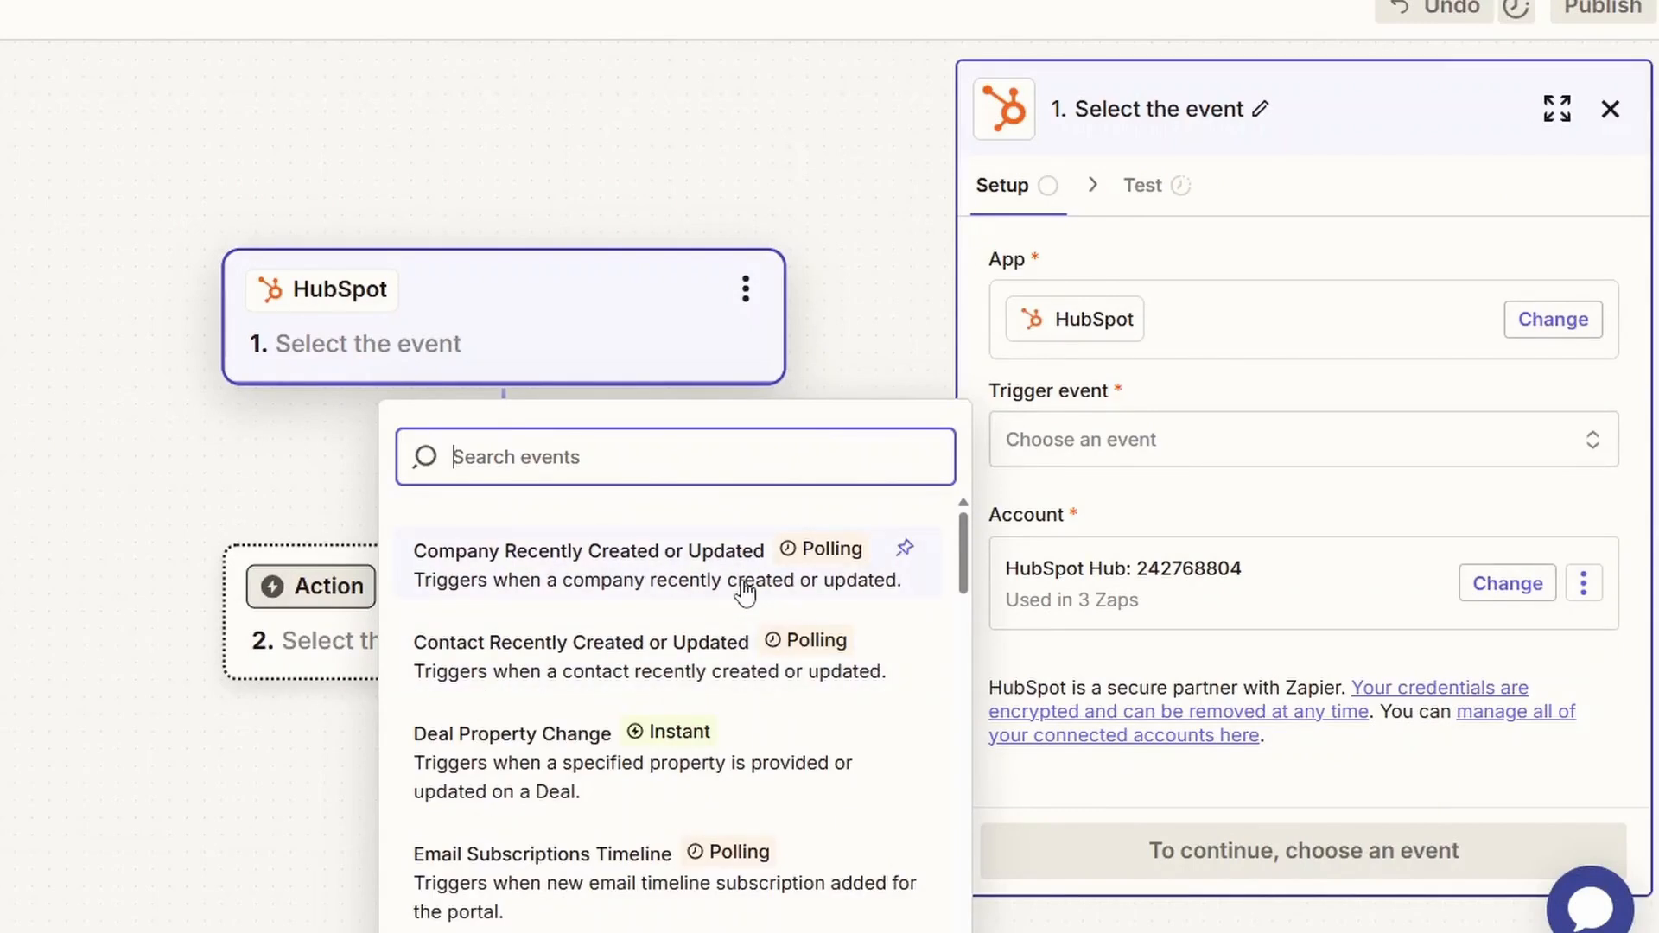
{"action": "type", "text": "cont"}
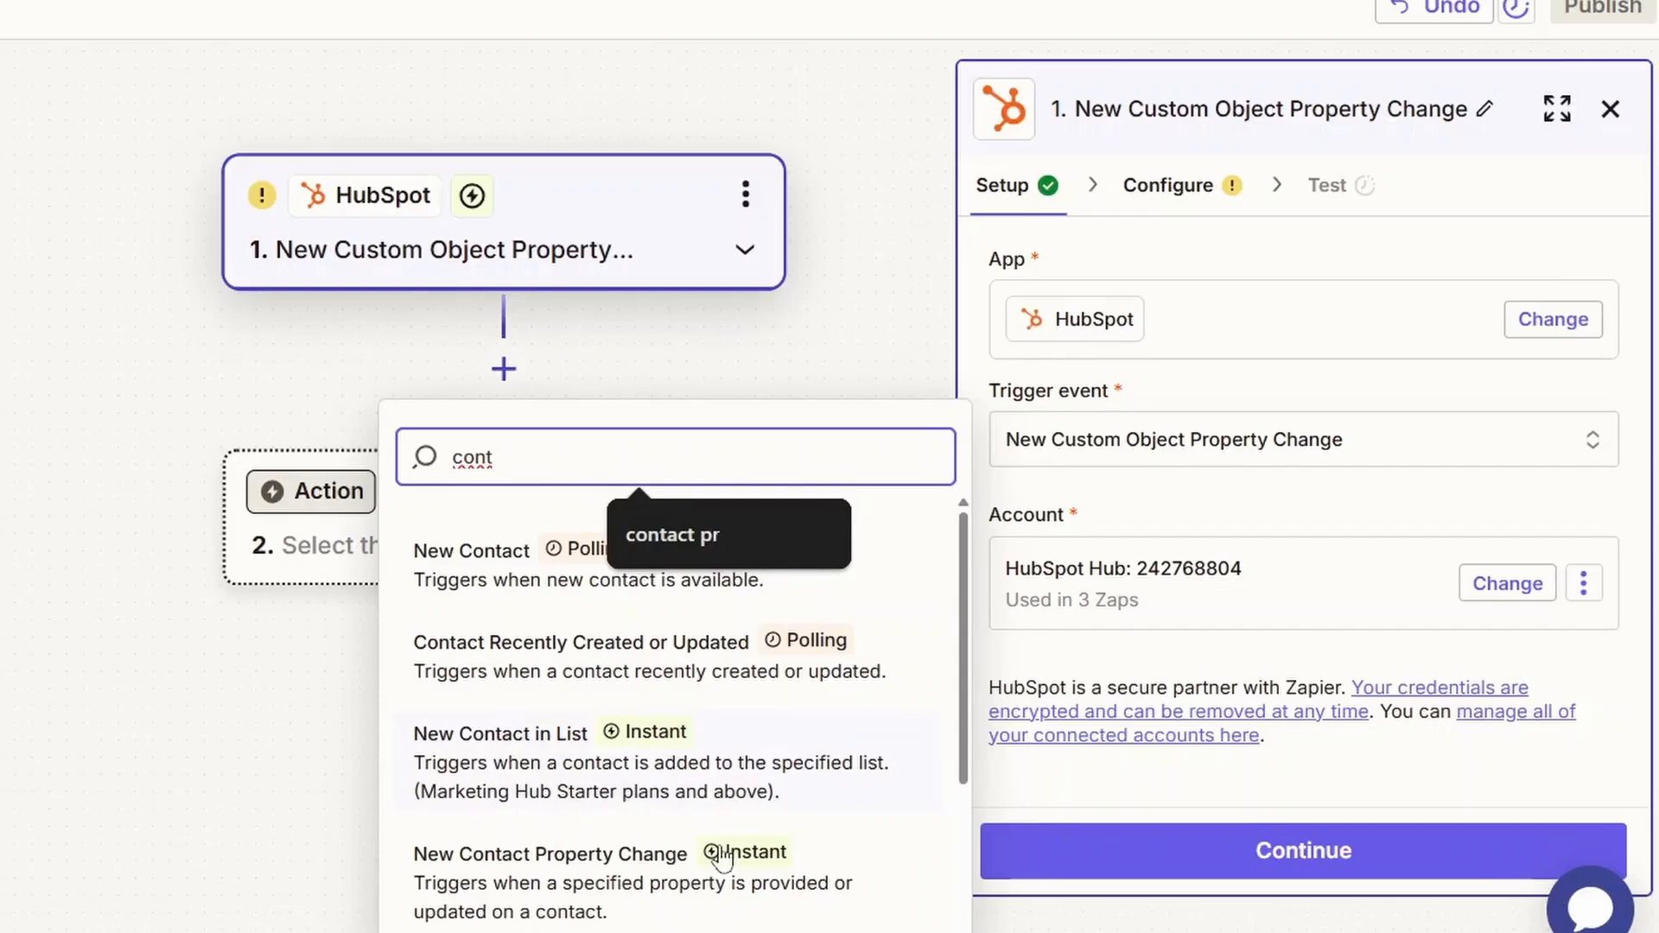
{"action": "left_click", "coordinate": [899, 854]}
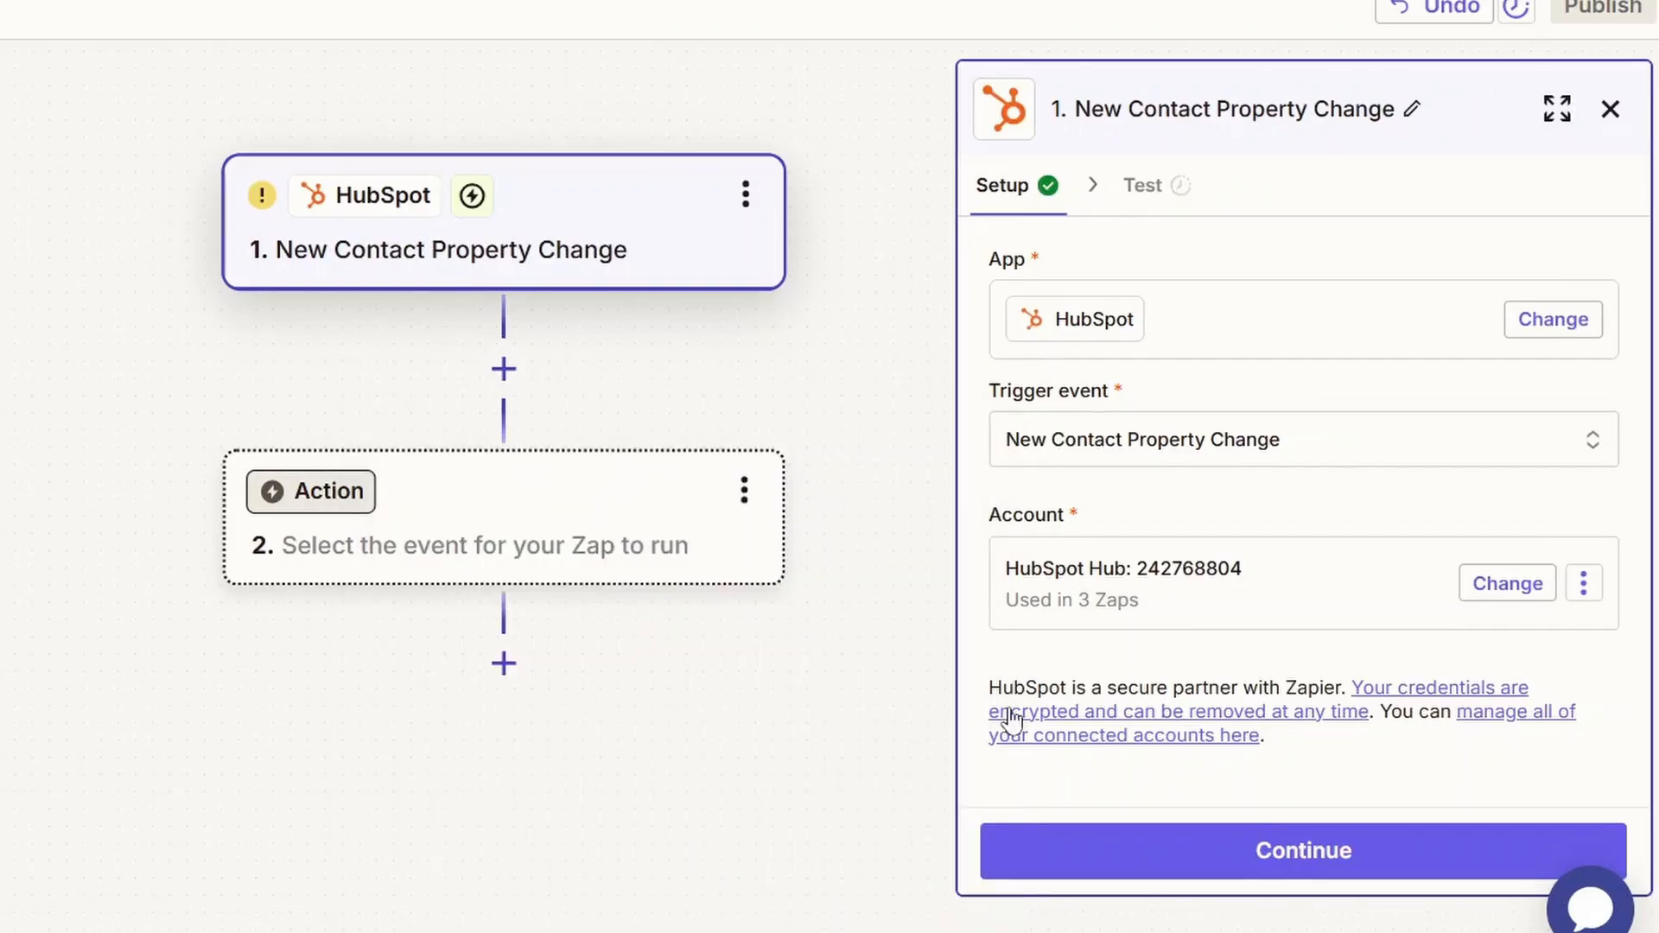
{"action": "left_click", "coordinate": [1084, 855]}
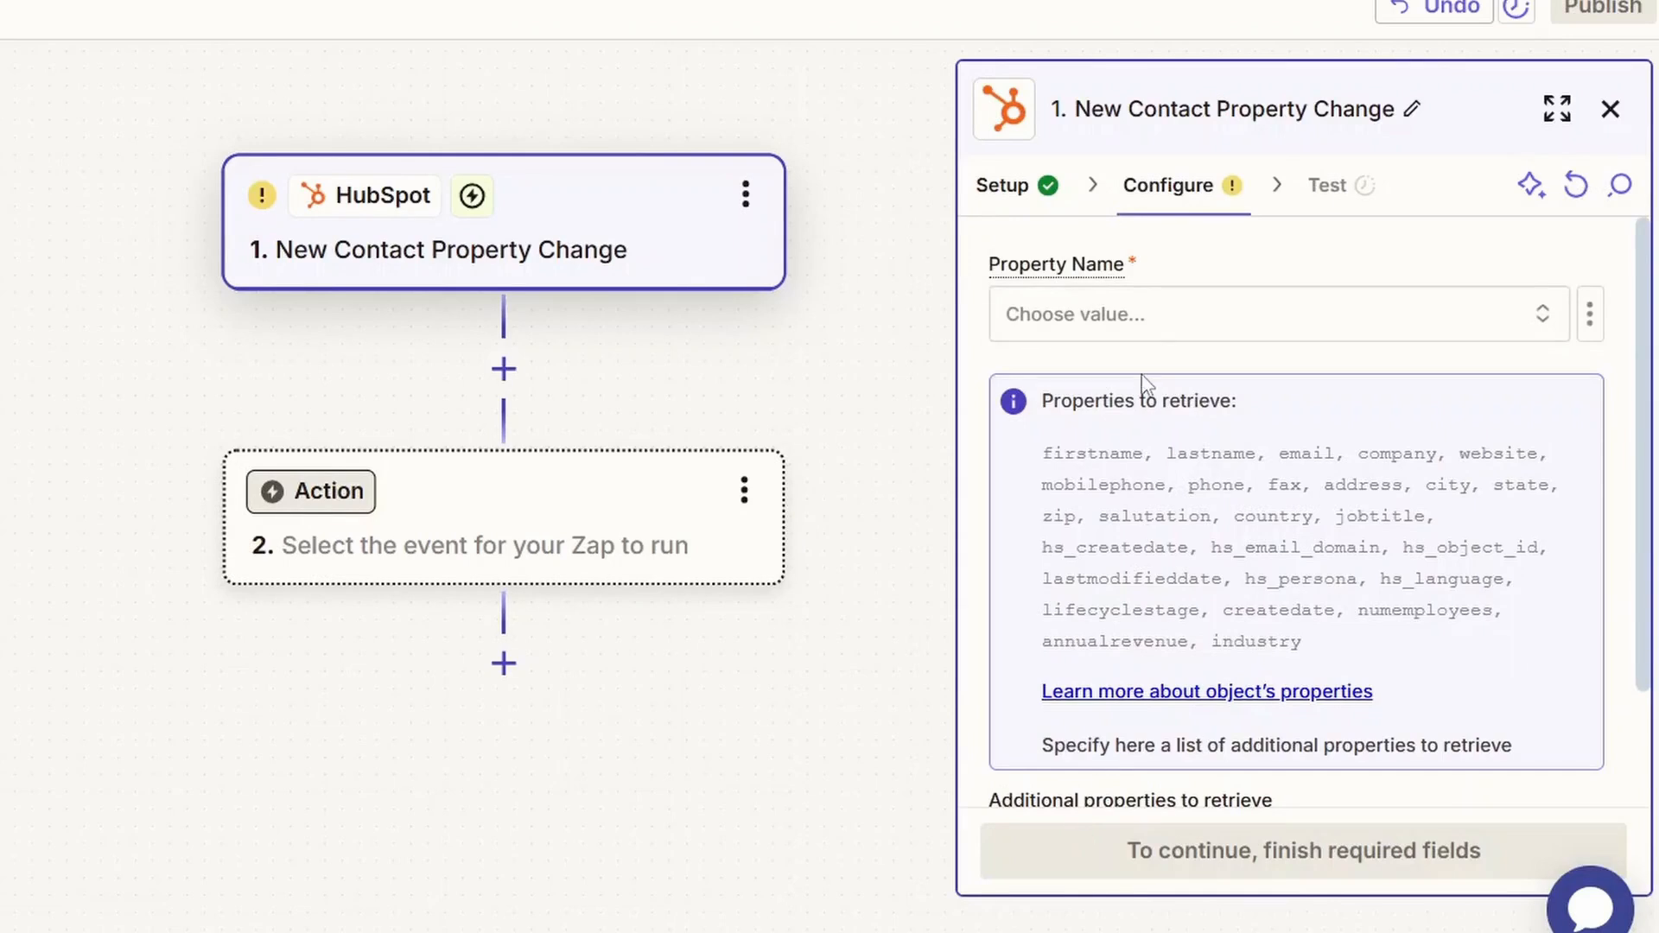
Set the trigger's property name to Contact information: Follow-Up Needed and proceed to the trigger test.
{"action": "left_click", "coordinate": [1125, 340]}
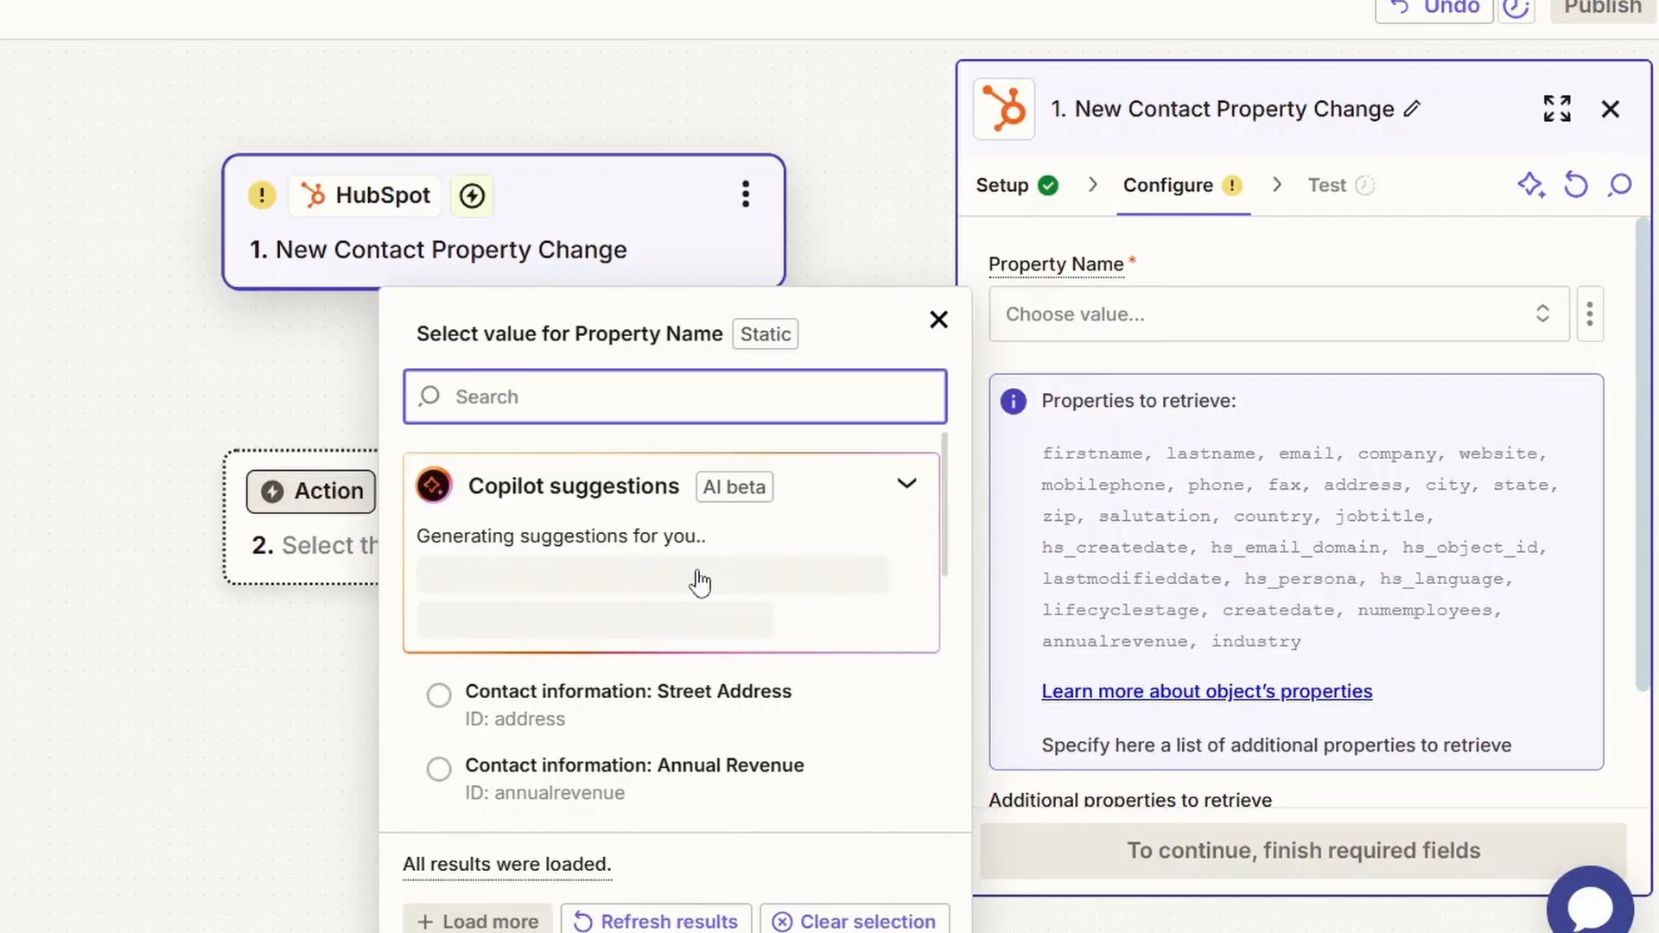
{"action": "scroll", "coordinate": [698, 539], "scroll_direction": "down", "scroll_amount": 1}
{"action": "scroll", "coordinate": [721, 663], "scroll_direction": "down", "scroll_amount": 3}
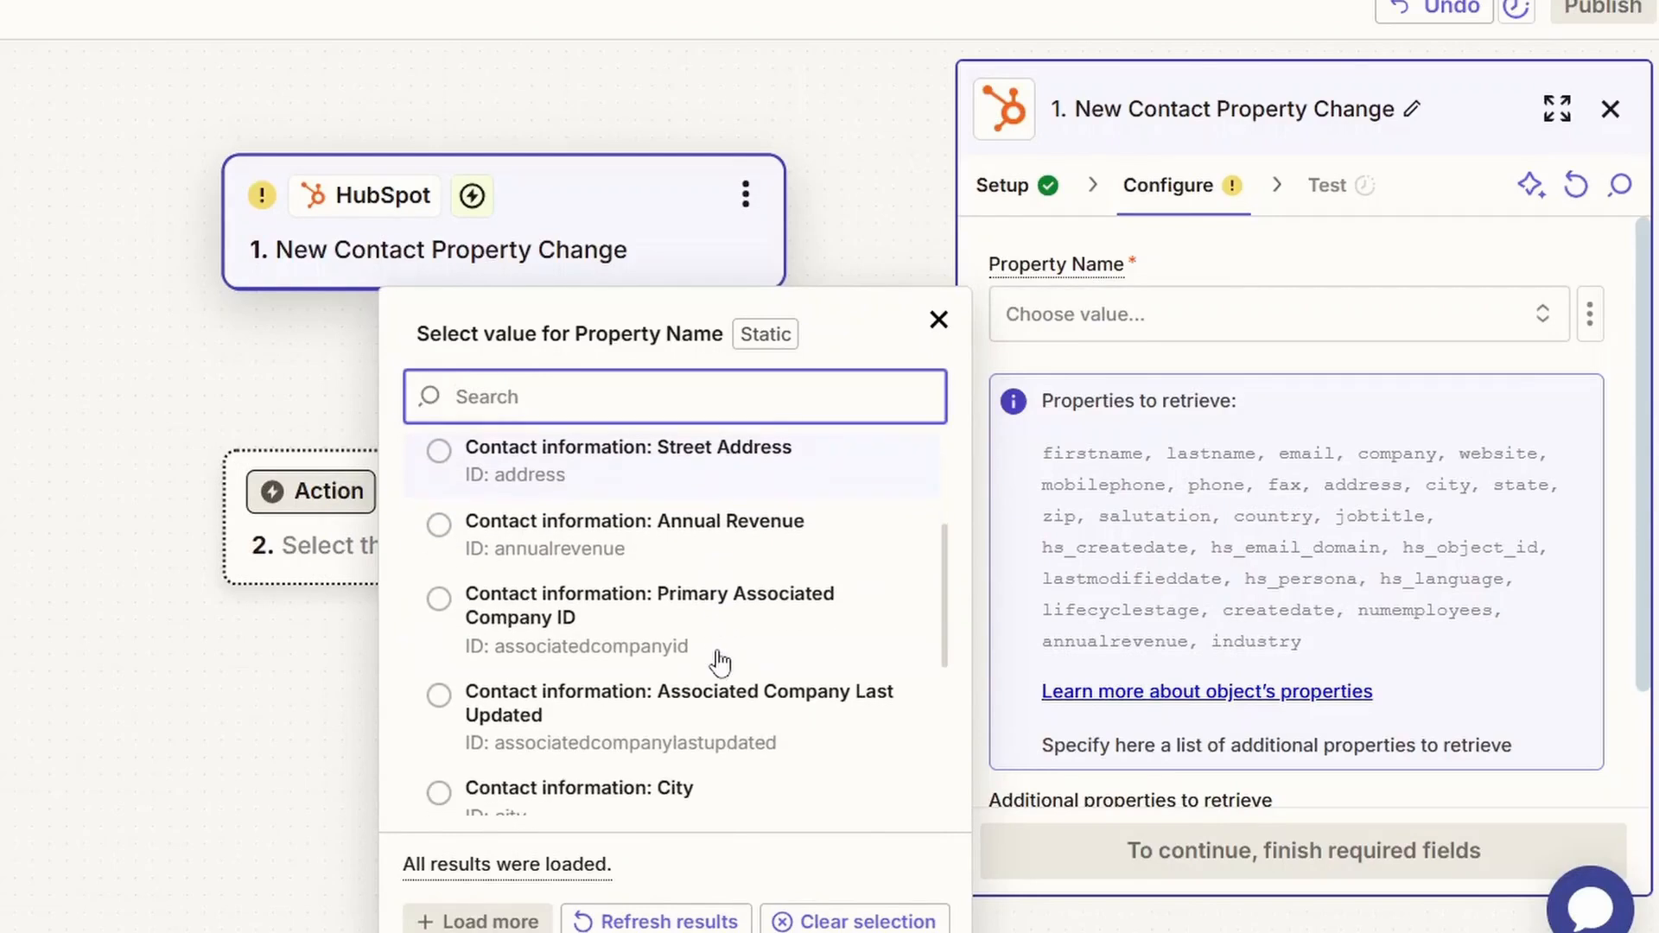
{"action": "scroll", "coordinate": [721, 663], "scroll_direction": "up", "scroll_amount": 1}
{"action": "type", "text": "Foll"}
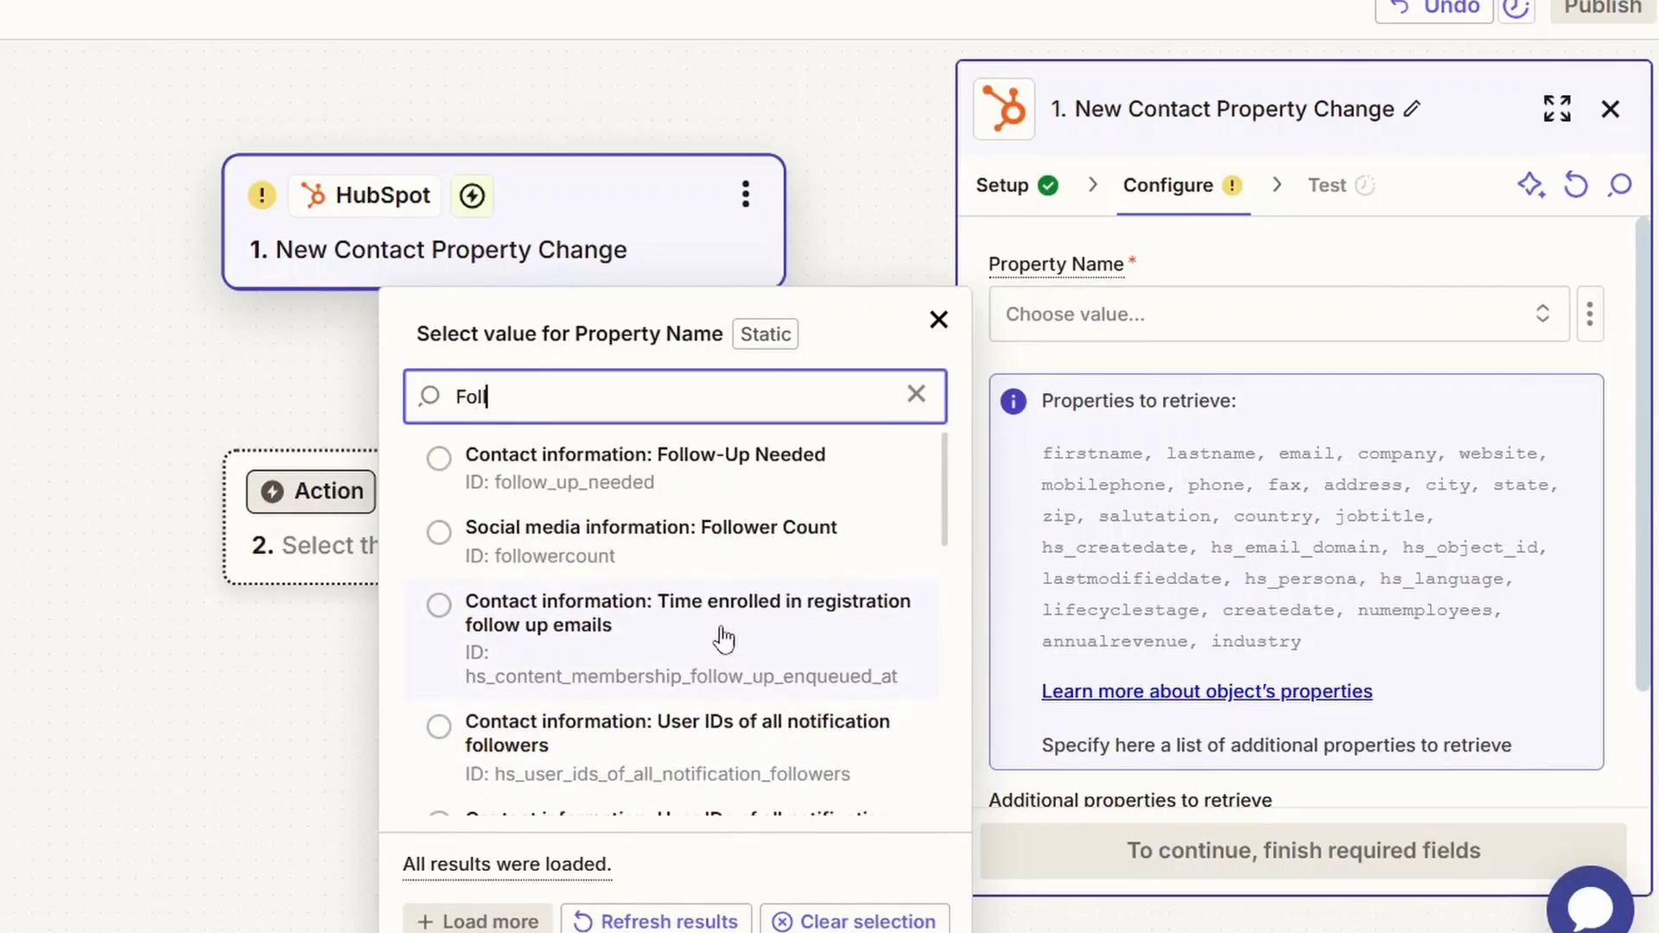
{"action": "left_click", "coordinate": [743, 493]}
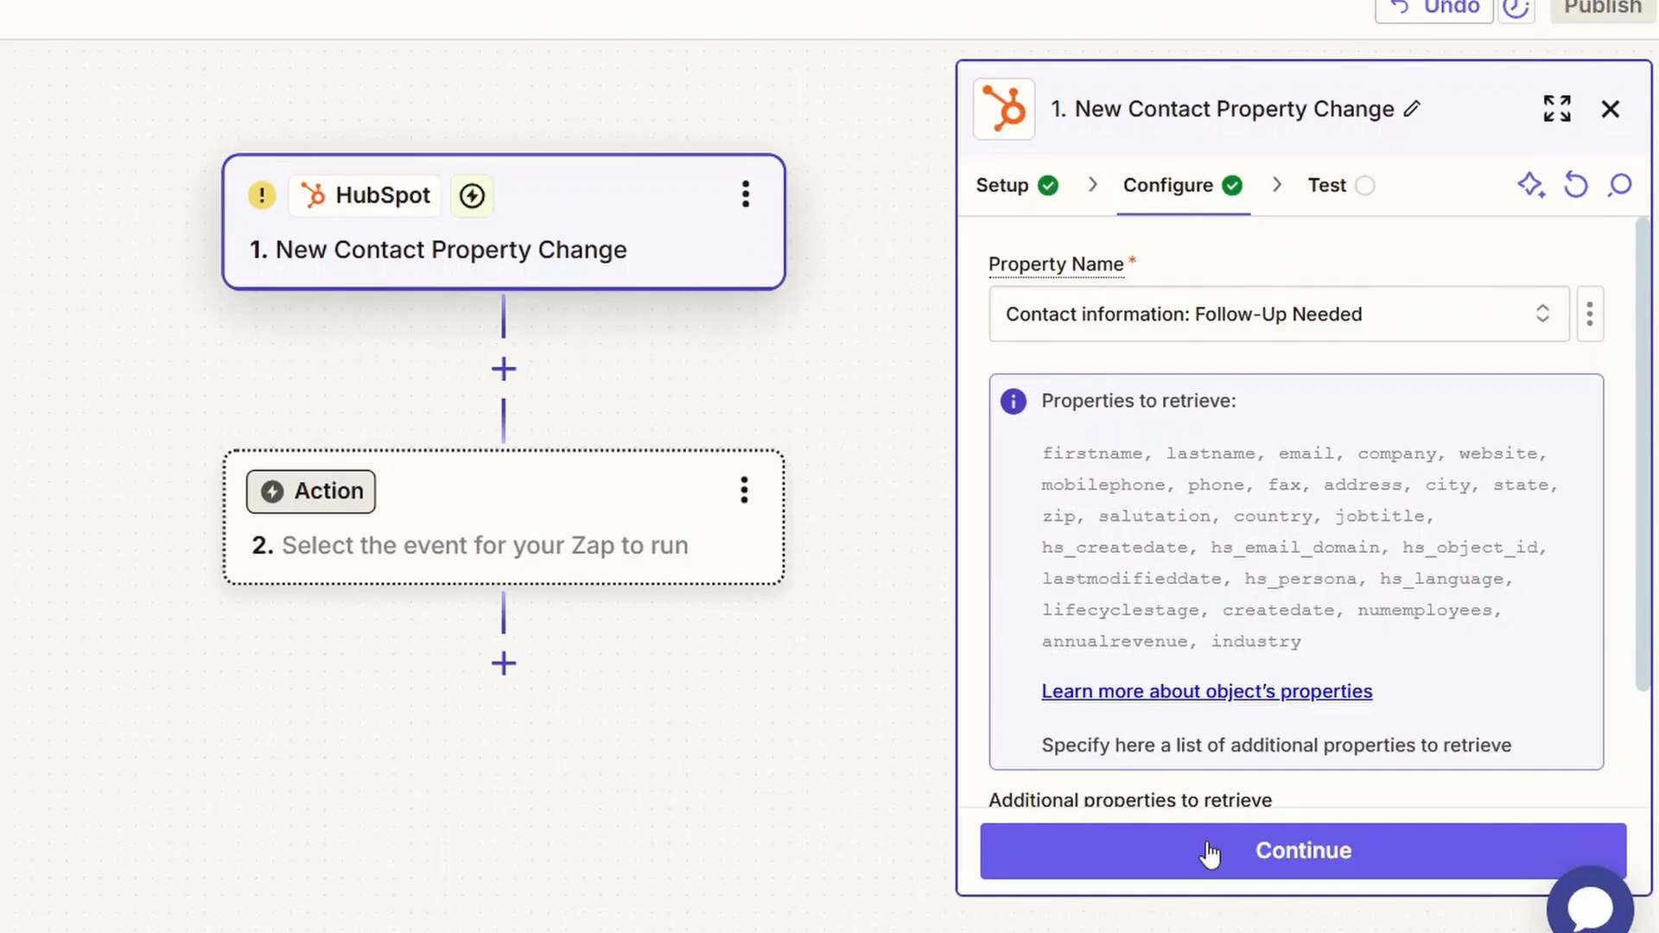
{"action": "left_click", "coordinate": [1210, 852]}
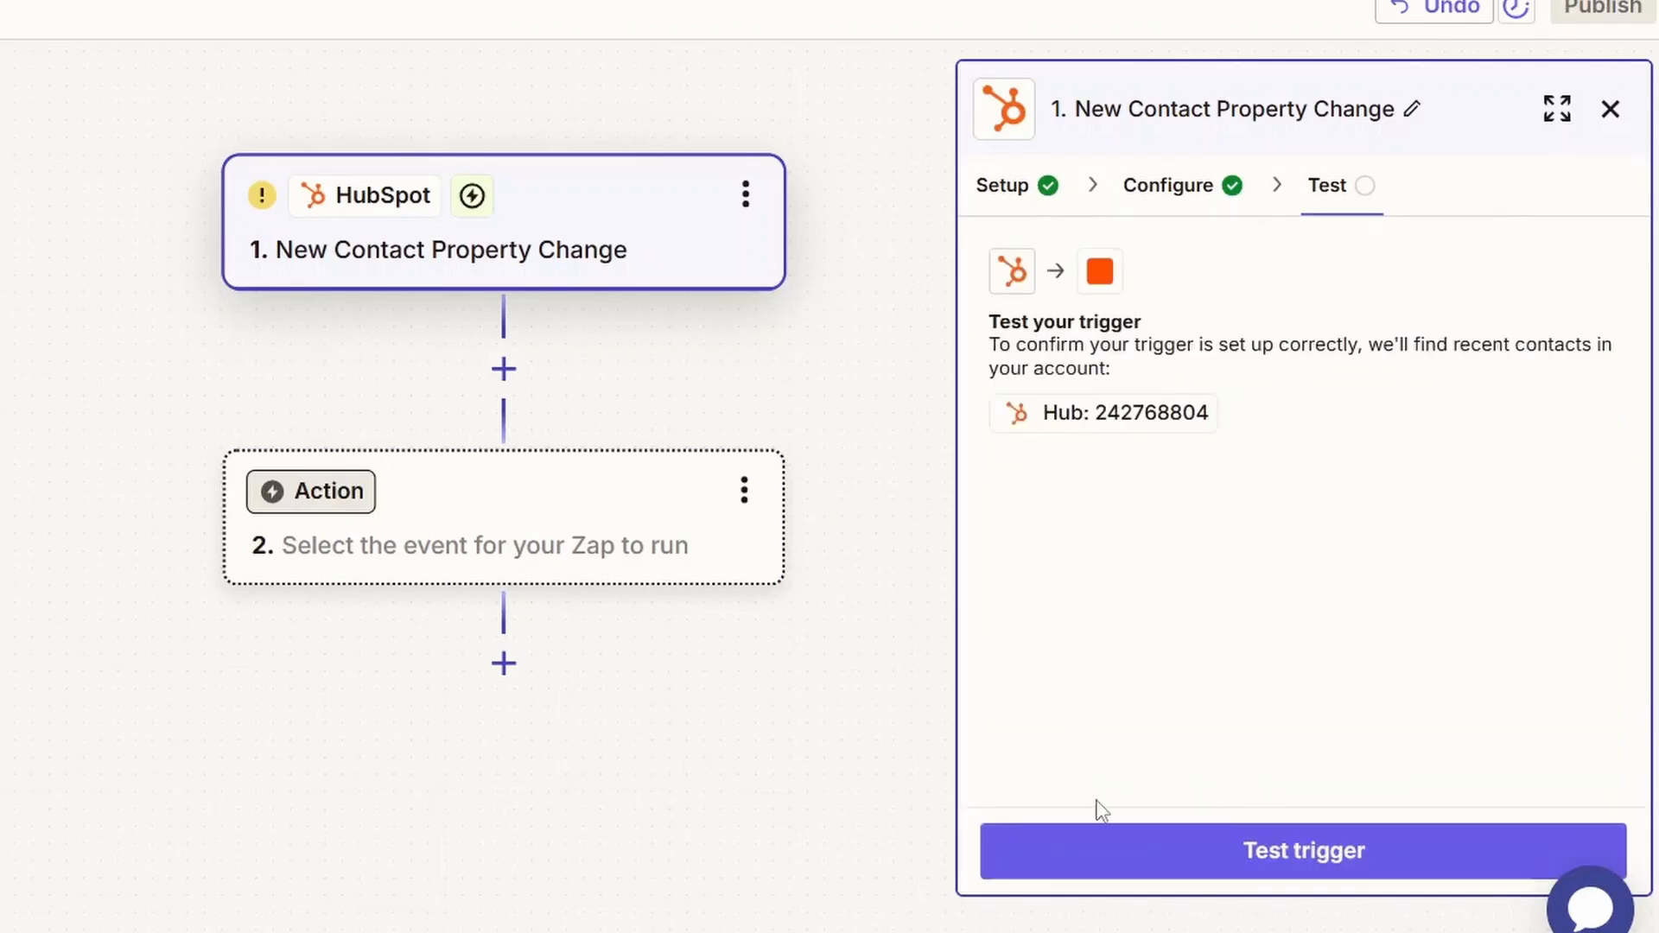
Test the HubSpot trigger and continue with the Contact C record.
{"action": "left_click", "coordinate": [1098, 852]}
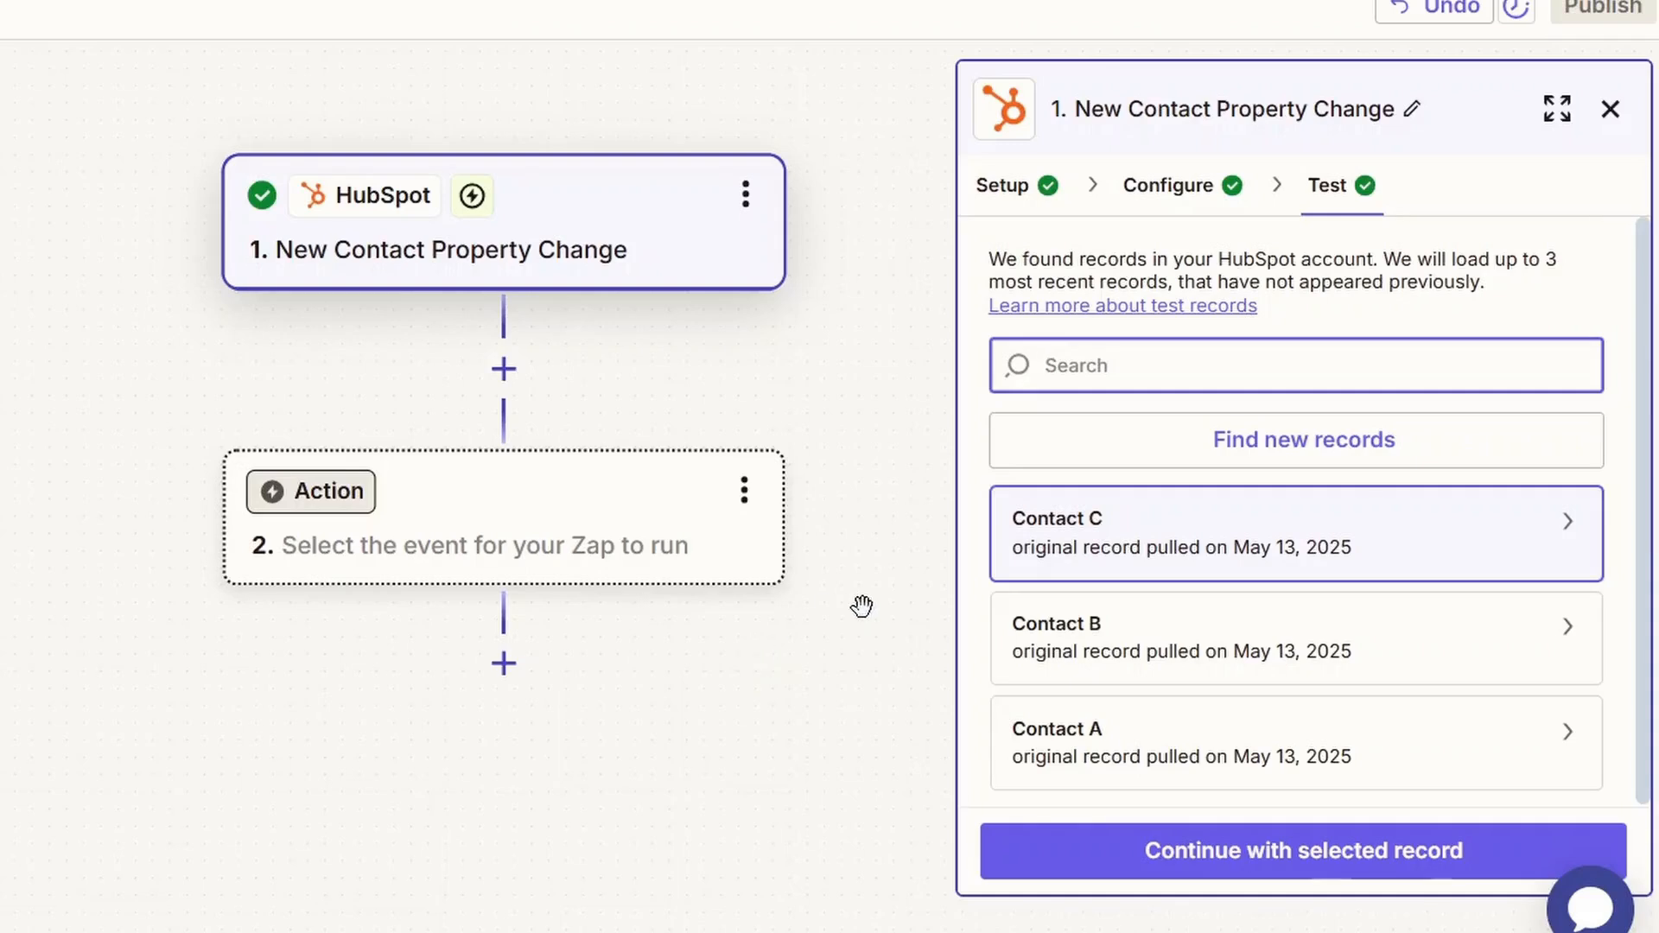
{"action": "left_click", "coordinate": [1201, 894]}
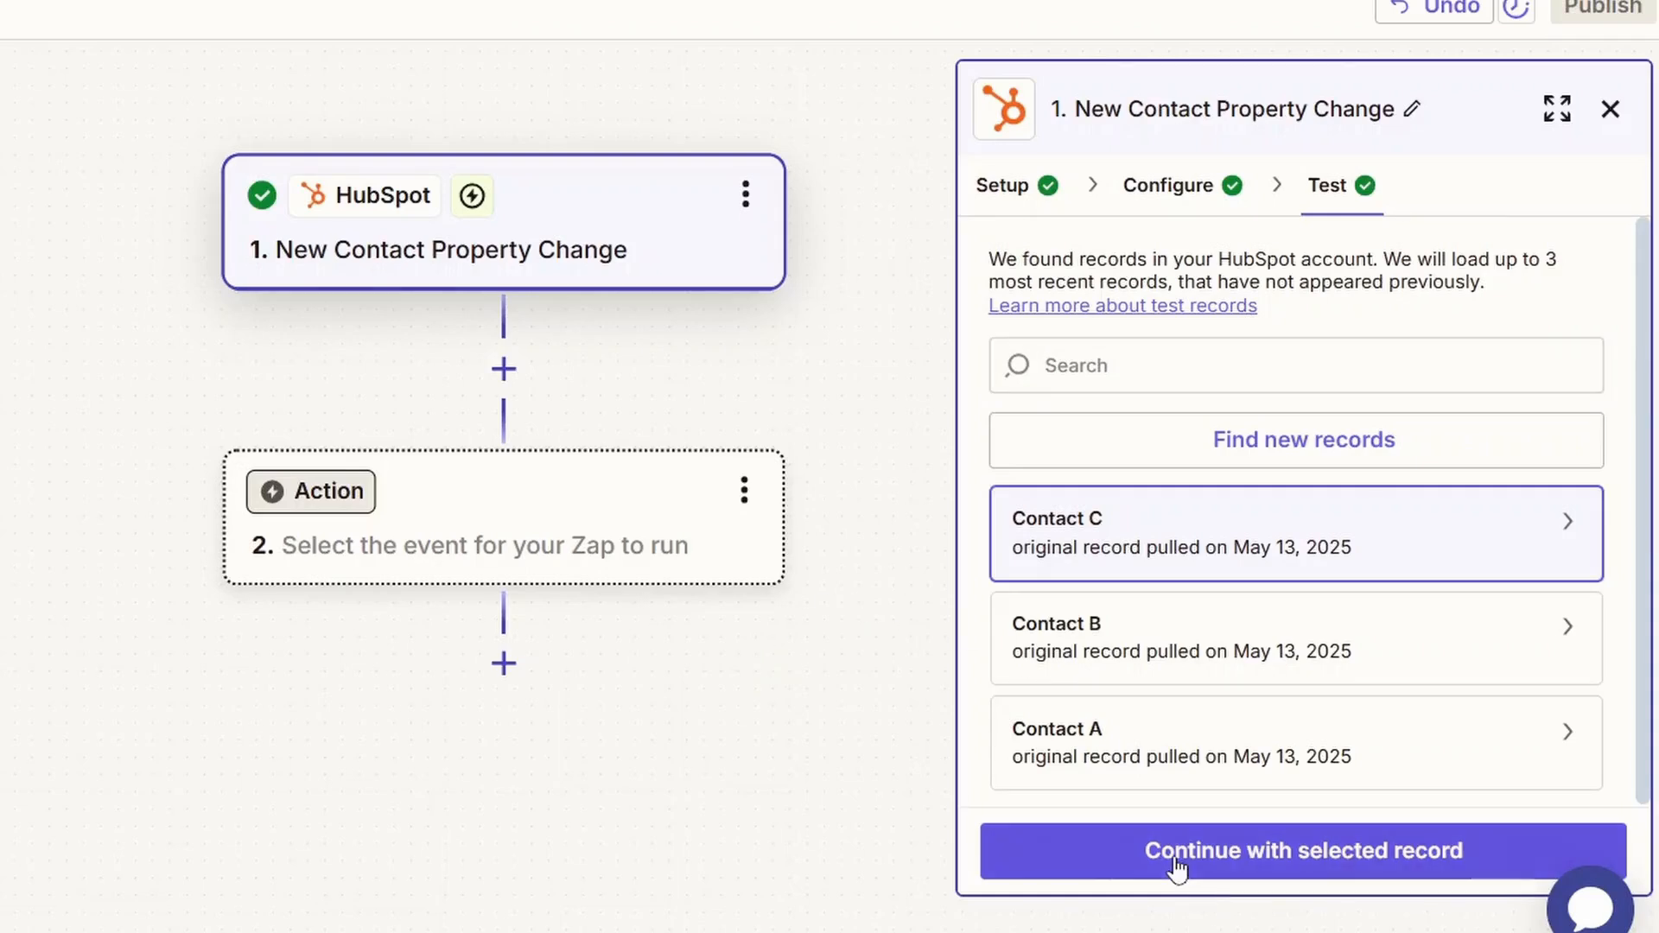
{"action": "left_click", "coordinate": [1175, 856]}
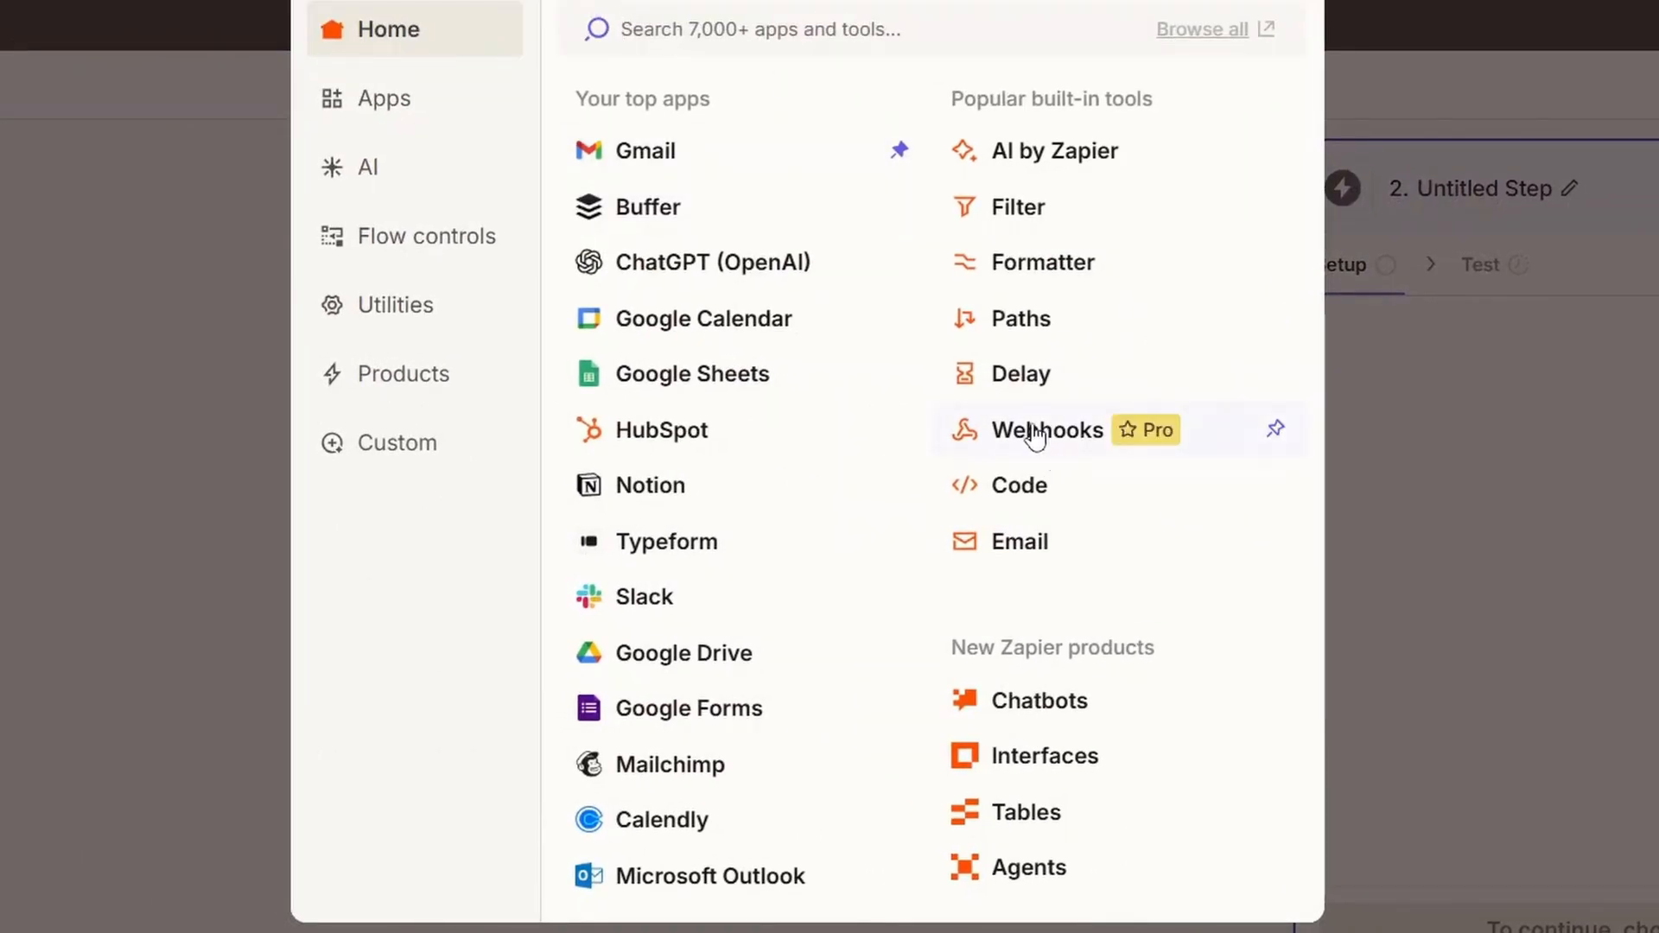
Use Delay by Zapier as the second step with the Delay For action event.
{"action": "key", "text": "Escape"}
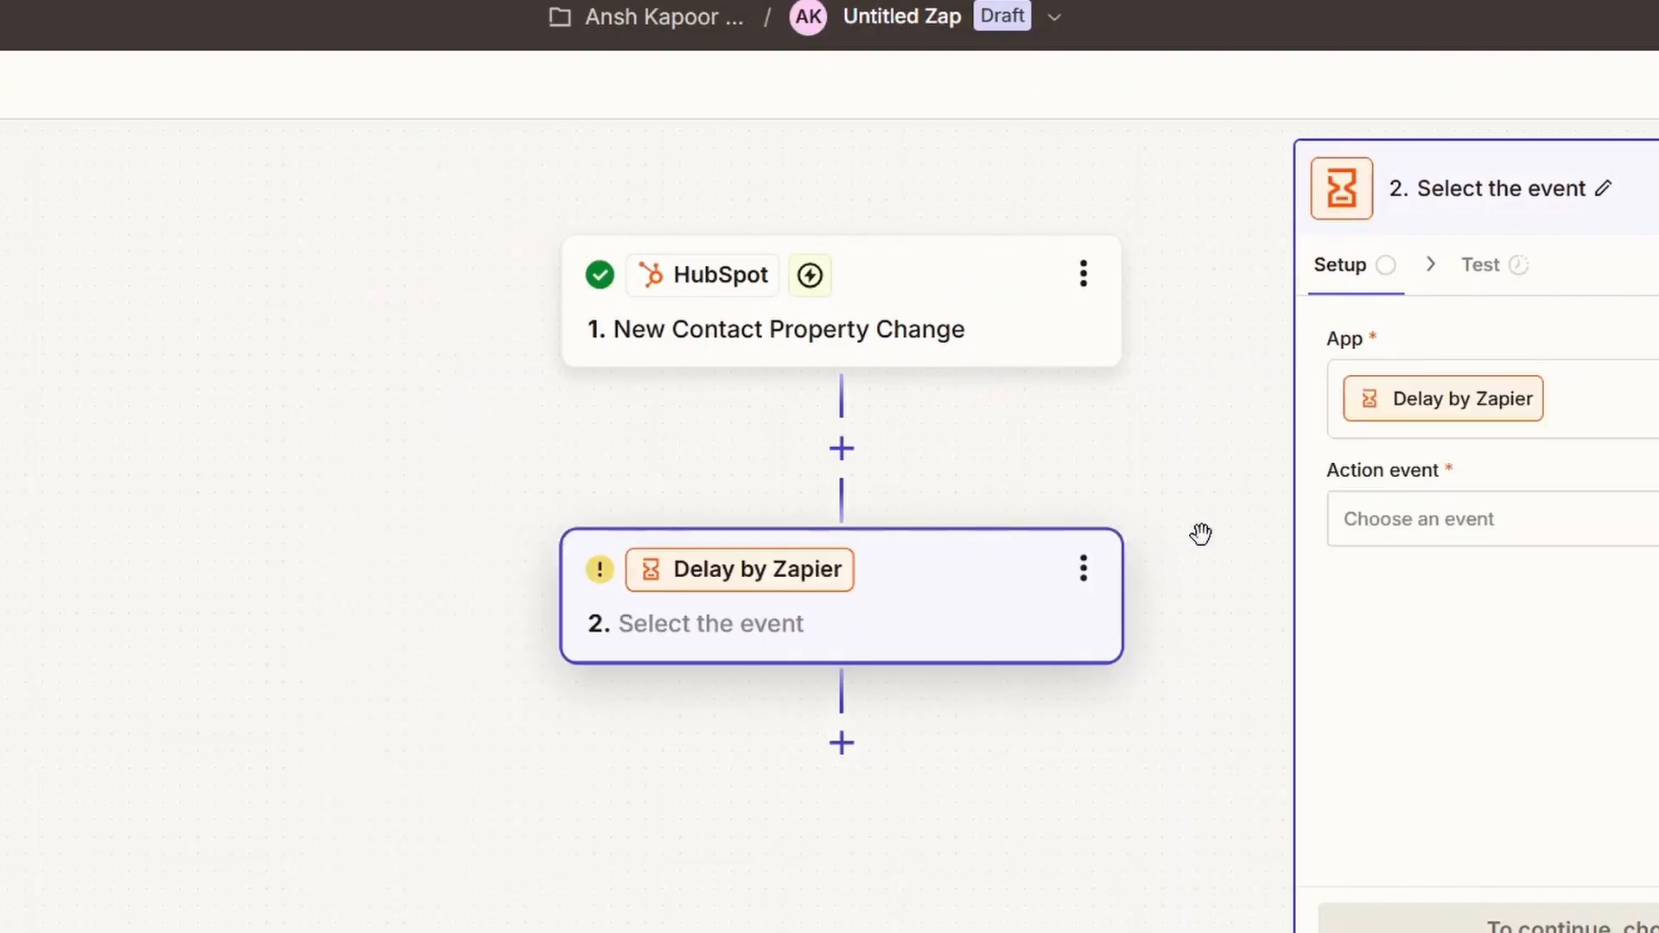
{"action": "left_click", "coordinate": [1415, 522]}
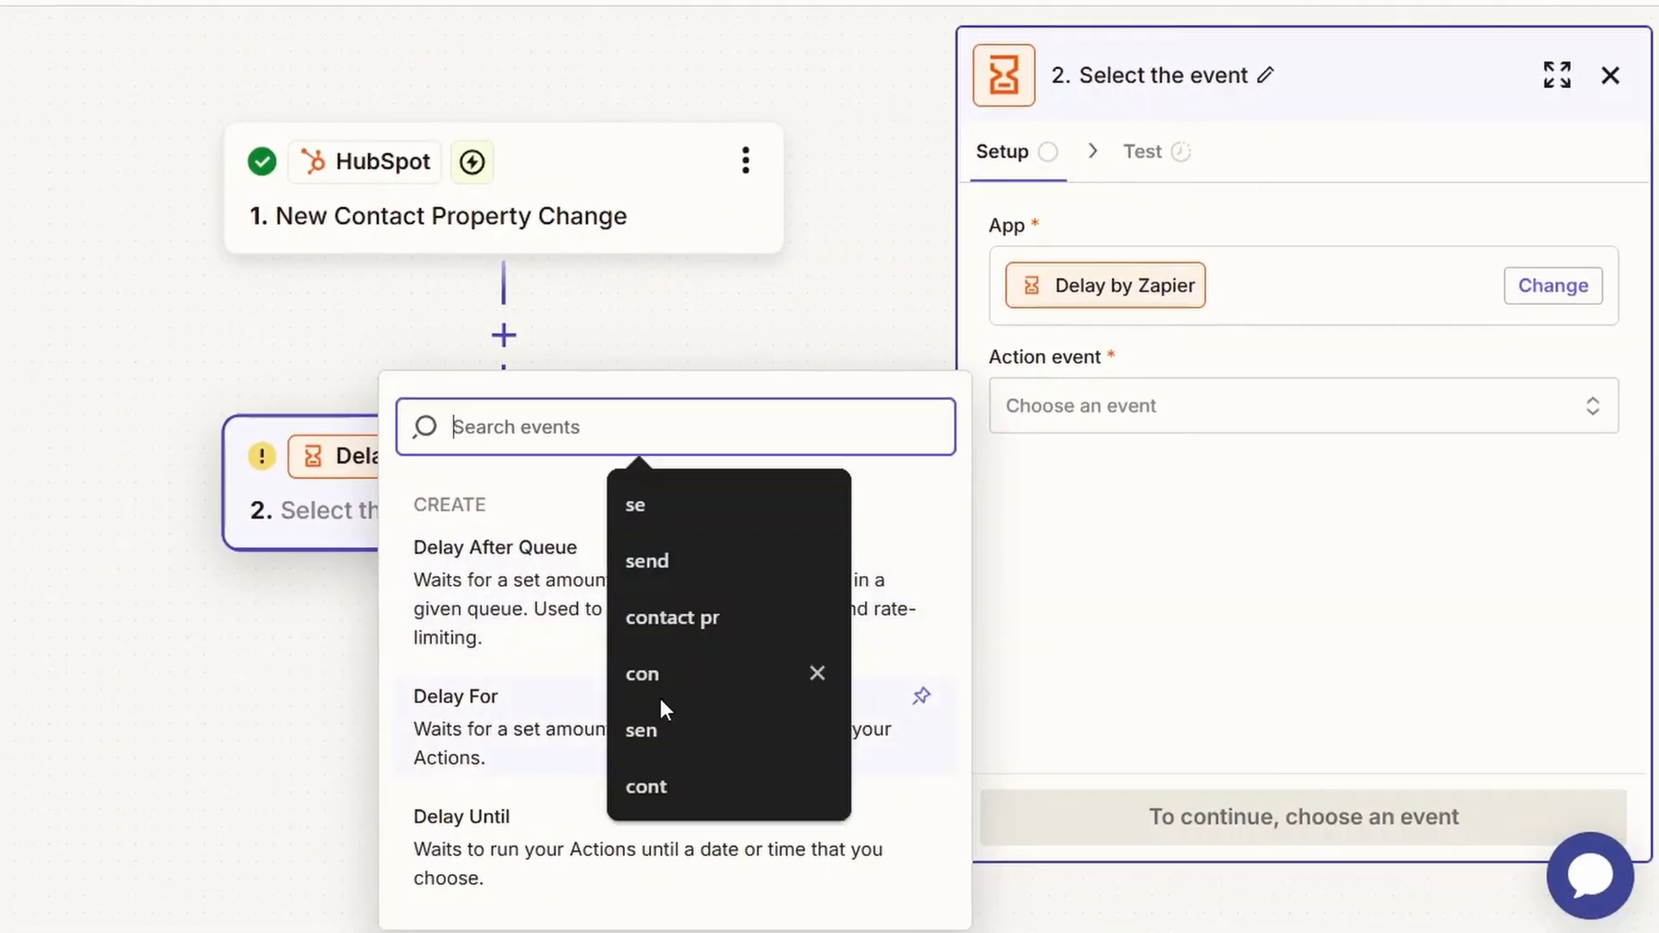
{"action": "left_click", "coordinate": [750, 732]}
{"action": "left_click", "coordinate": [1067, 842]}
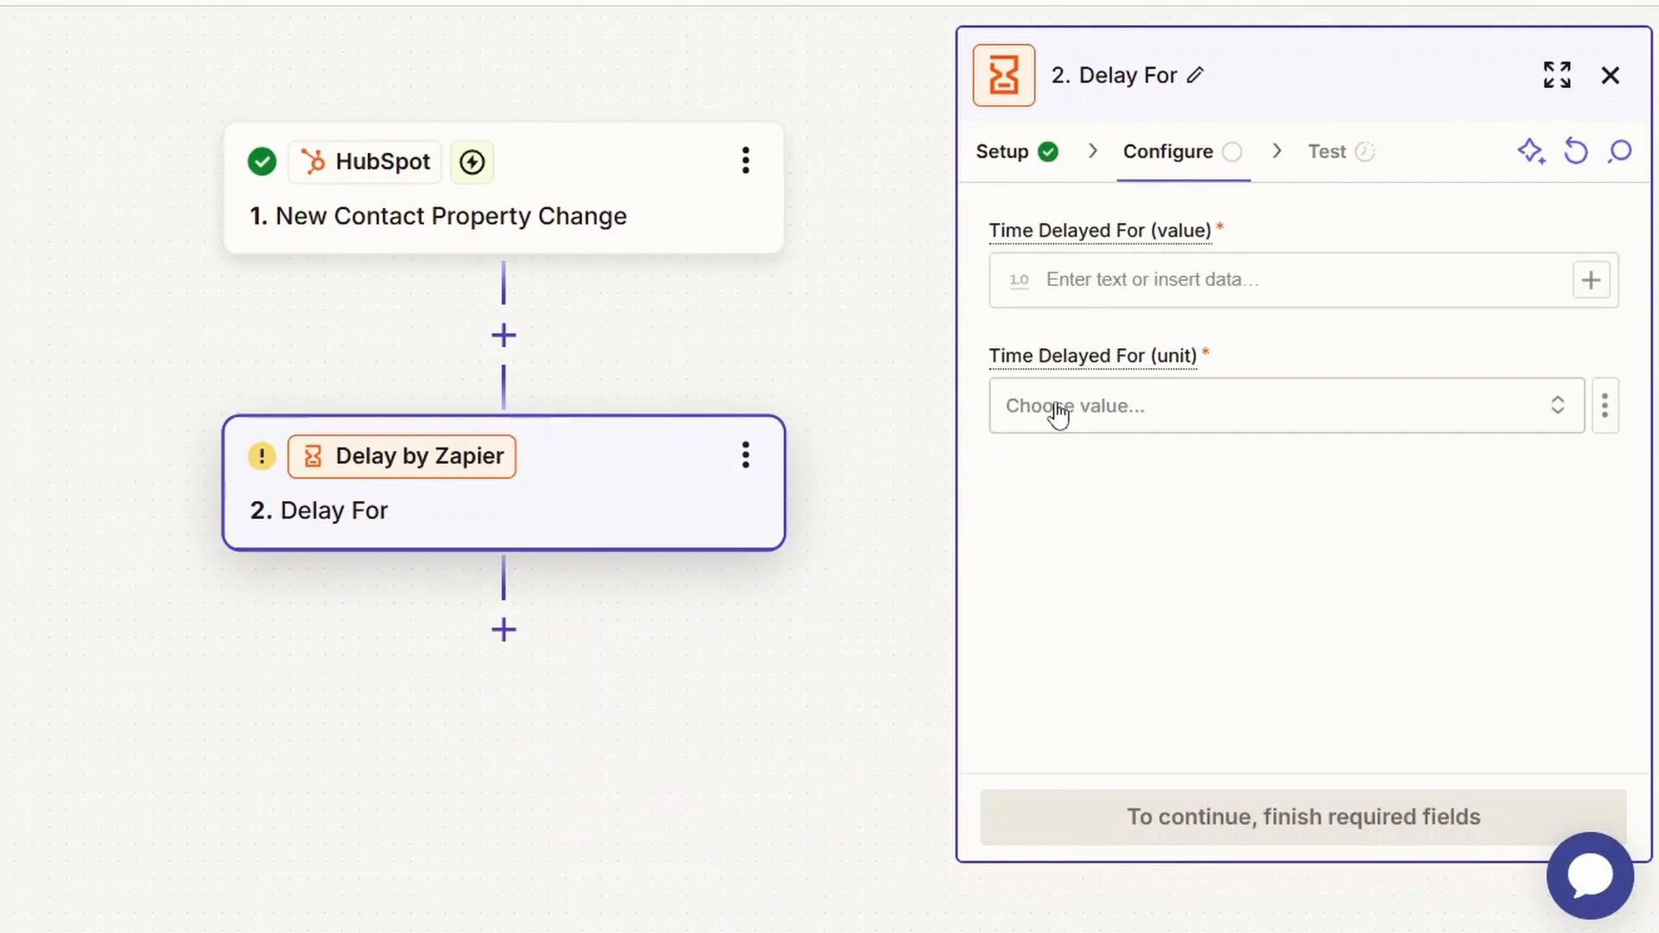
Set the delay to 48 hours and test the delay step.
{"action": "left_click", "coordinate": [1133, 293]}
{"action": "type", "text": "48"}
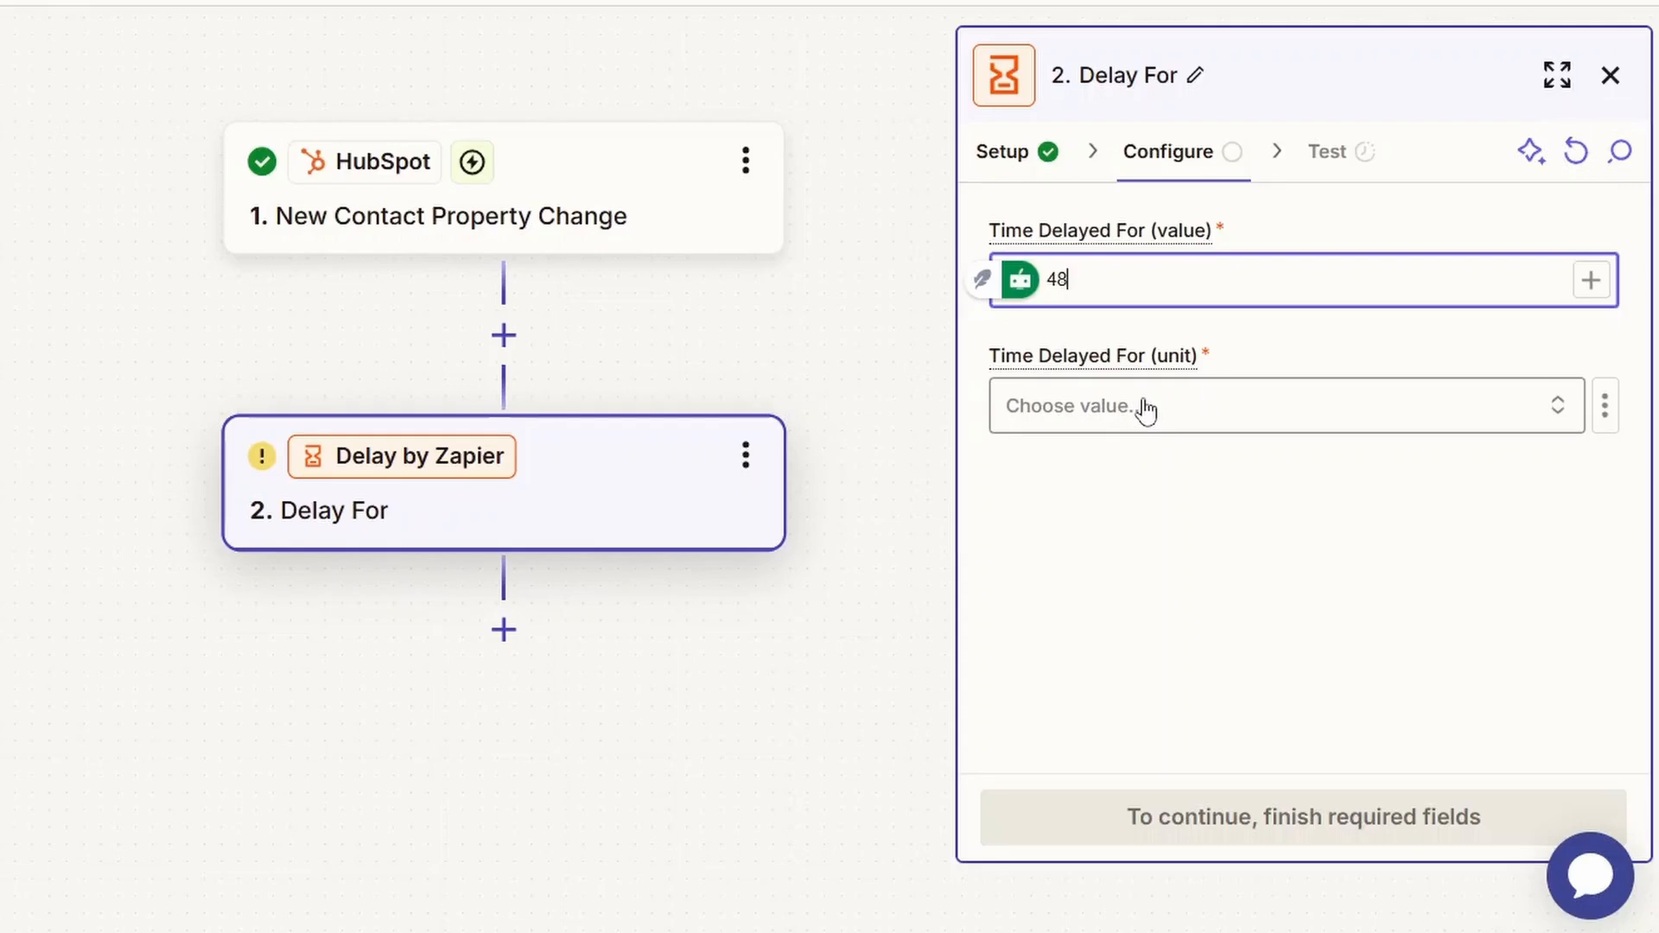
{"action": "left_click", "coordinate": [1146, 412]}
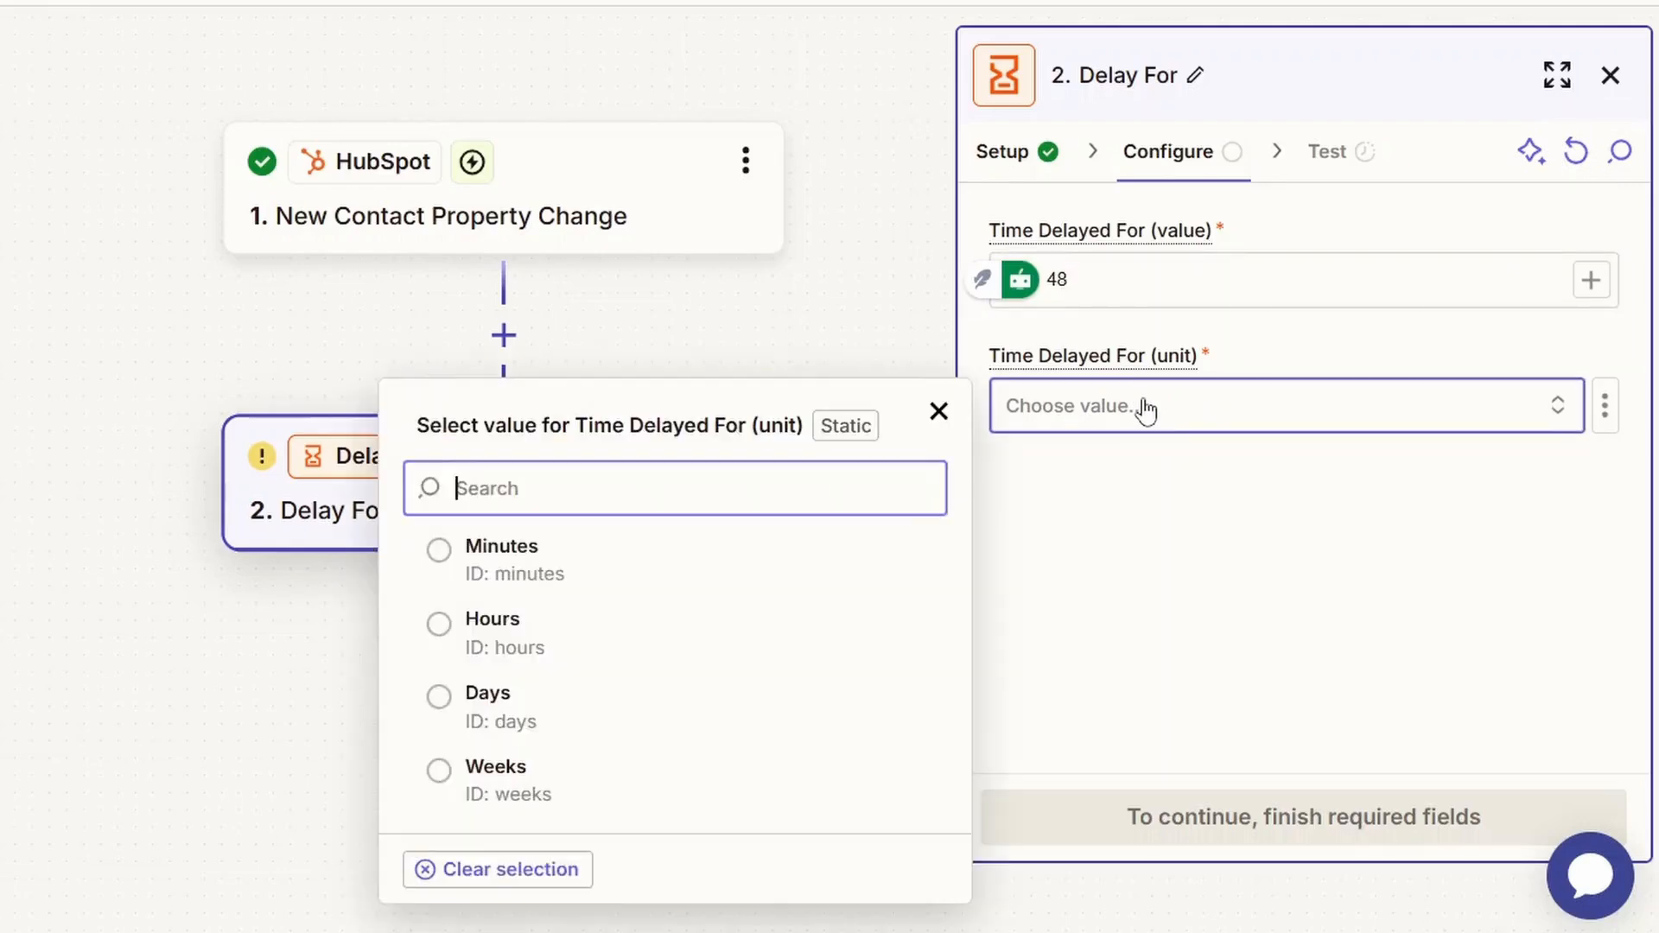
{"action": "left_click", "coordinate": [778, 617]}
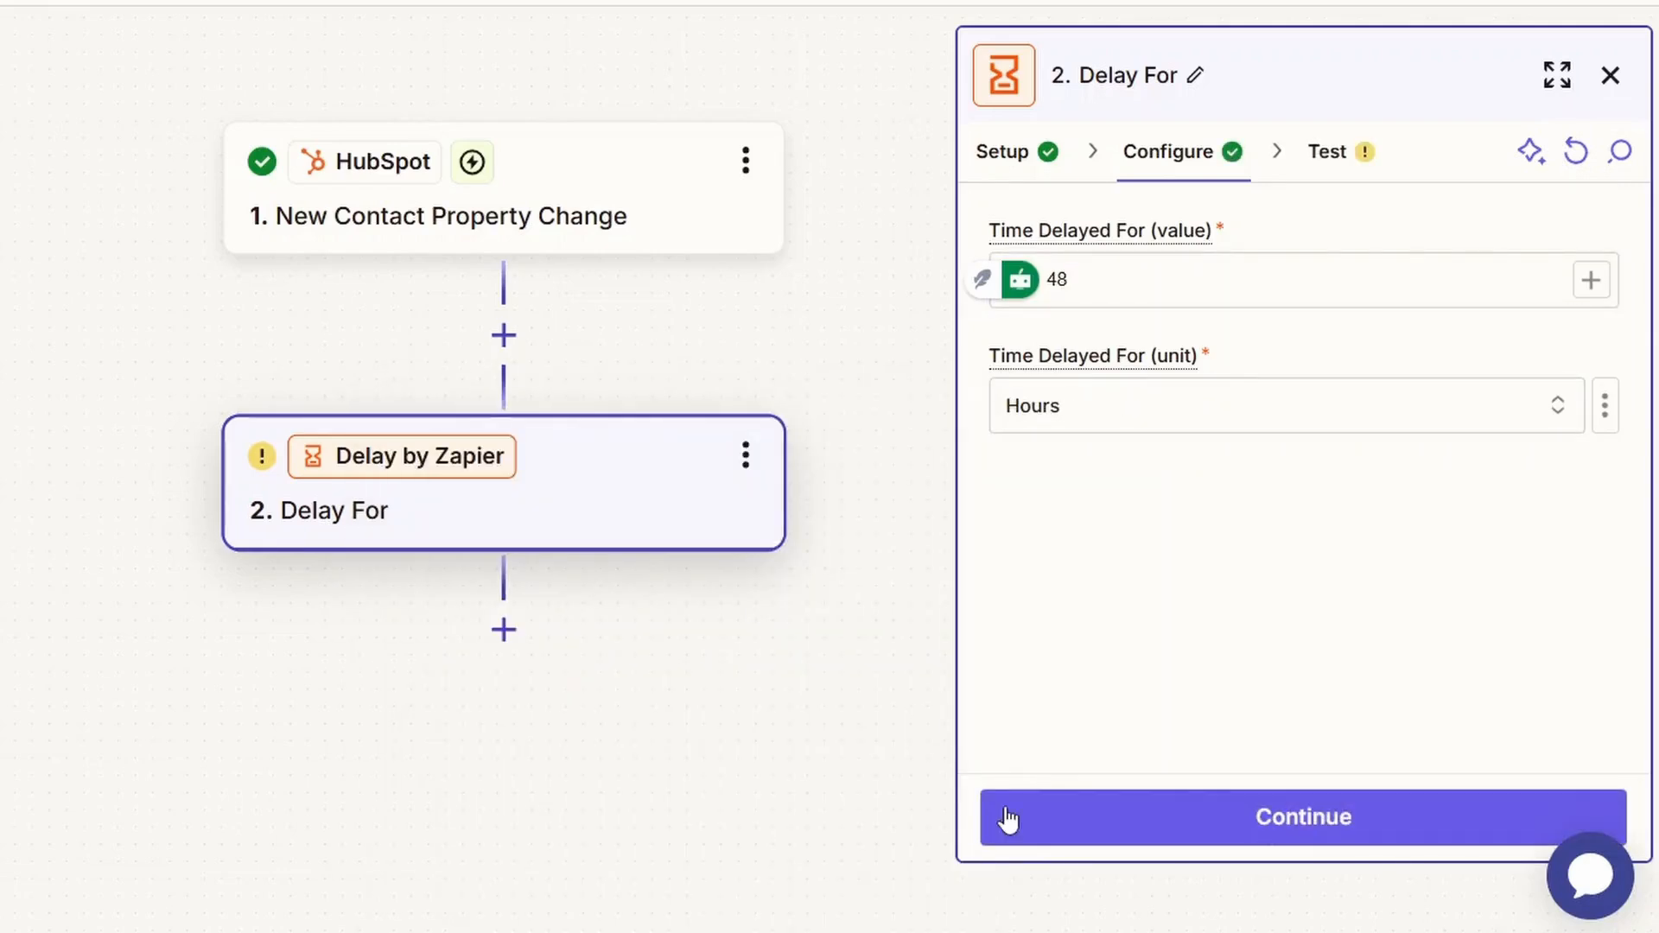
{"action": "left_click", "coordinate": [1037, 834]}
{"action": "left_click", "coordinate": [1426, 808]}
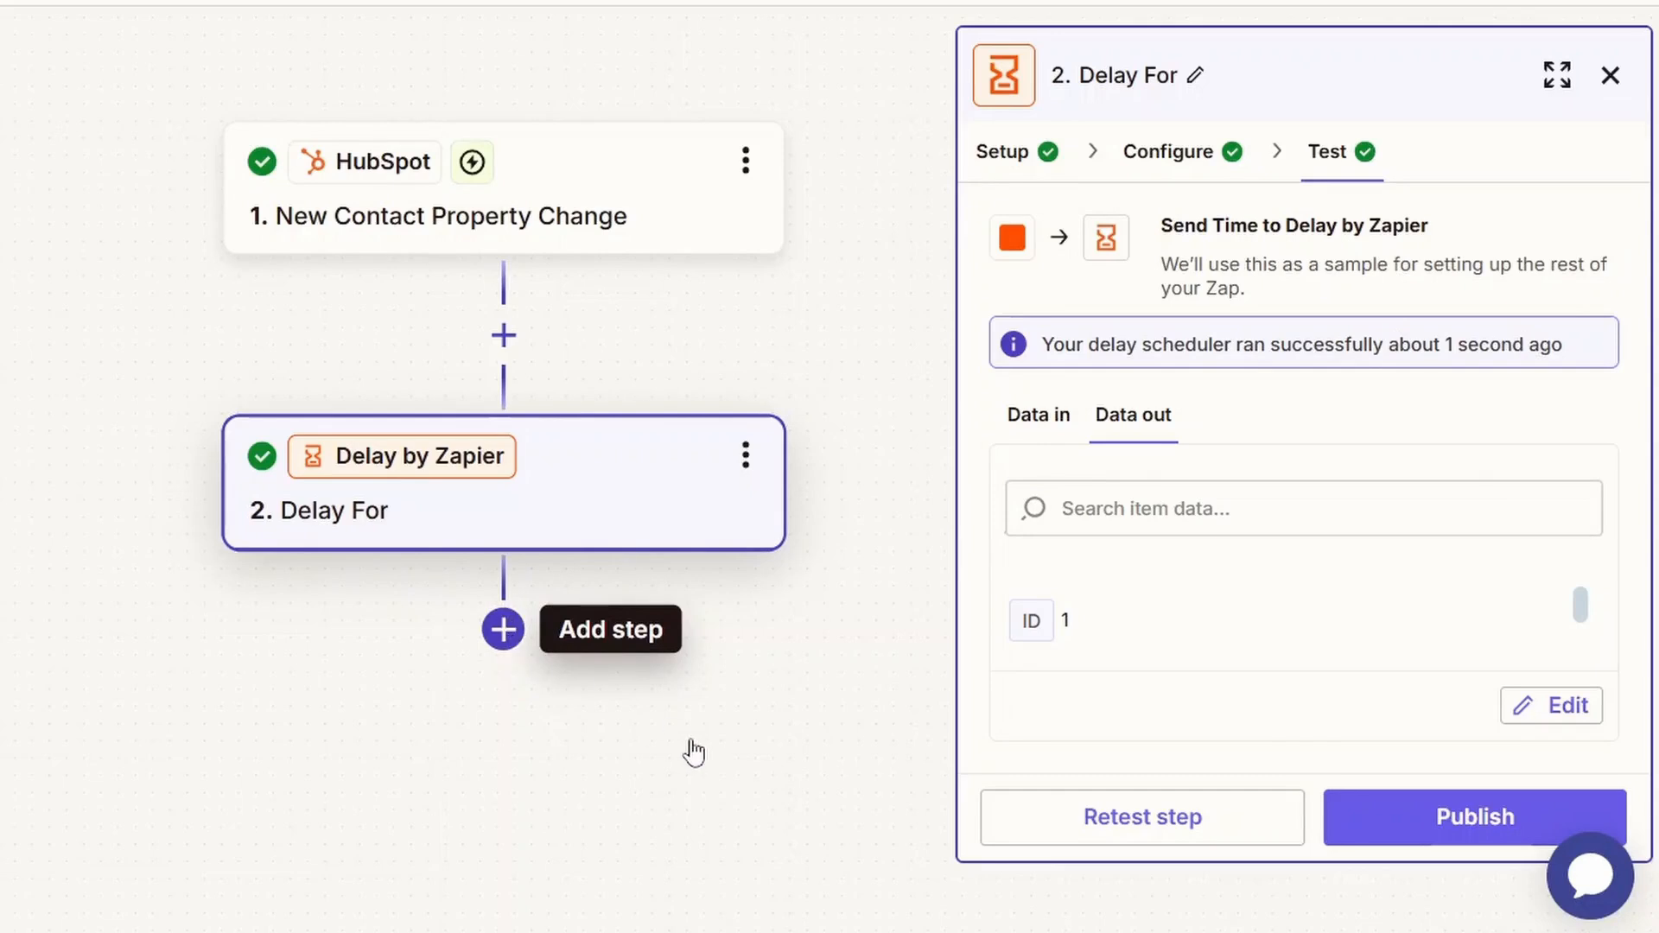
Add a Filter by Zapier step after the delay.
{"action": "left_click", "coordinate": [694, 752]}
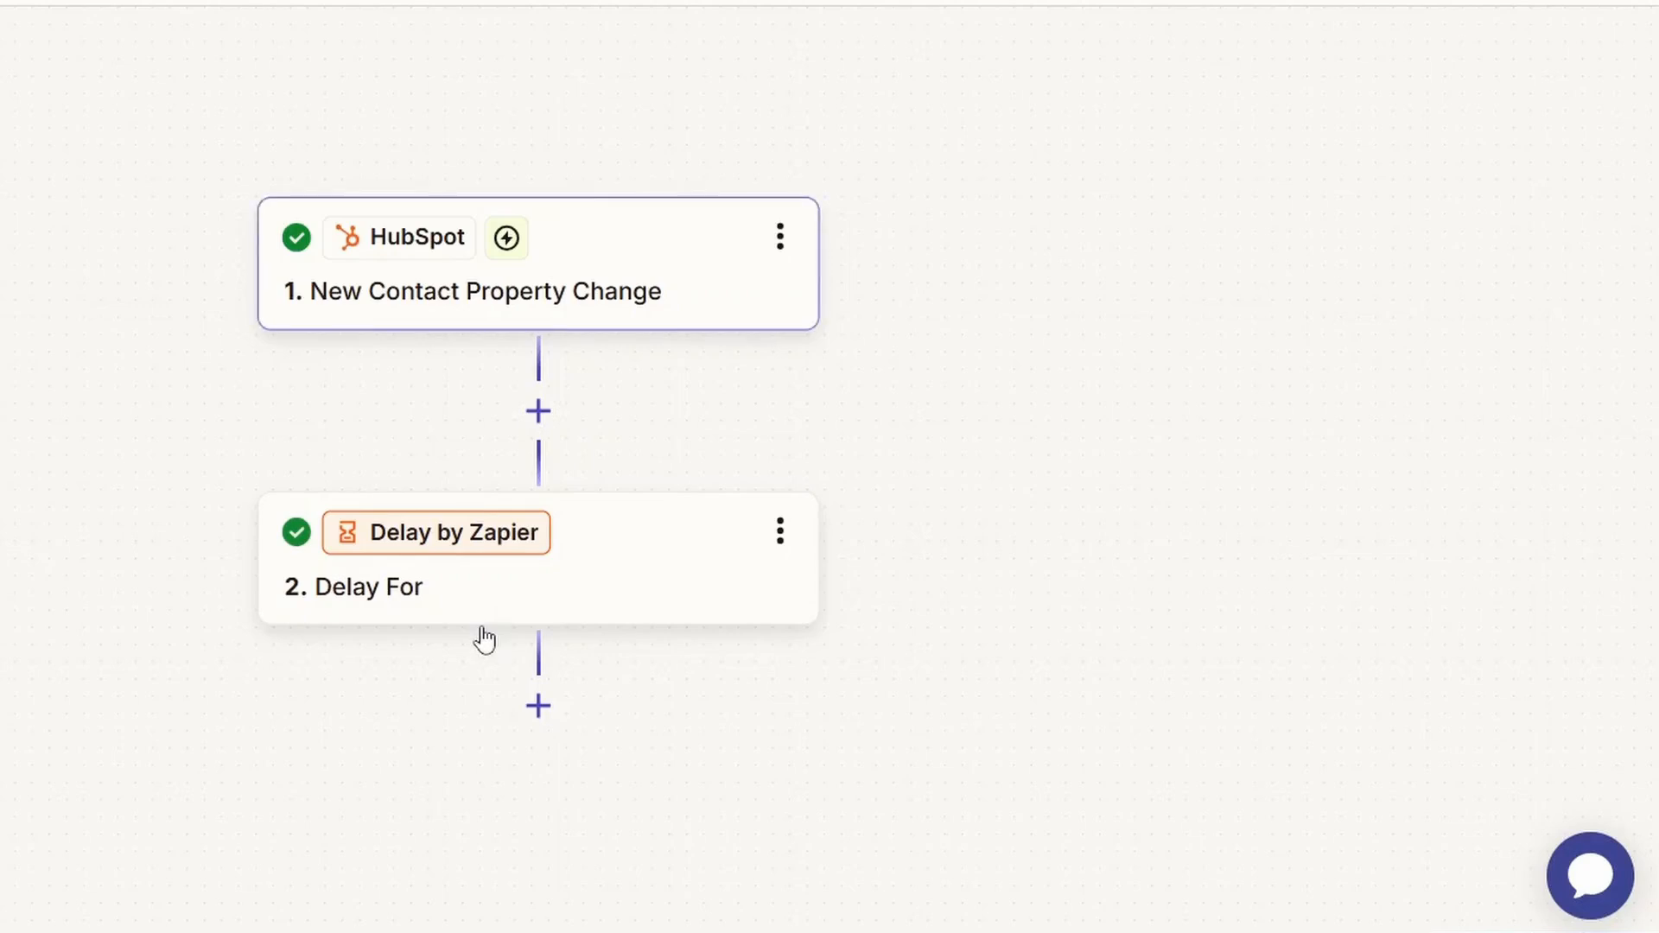
{"action": "left_click", "coordinate": [548, 726]}
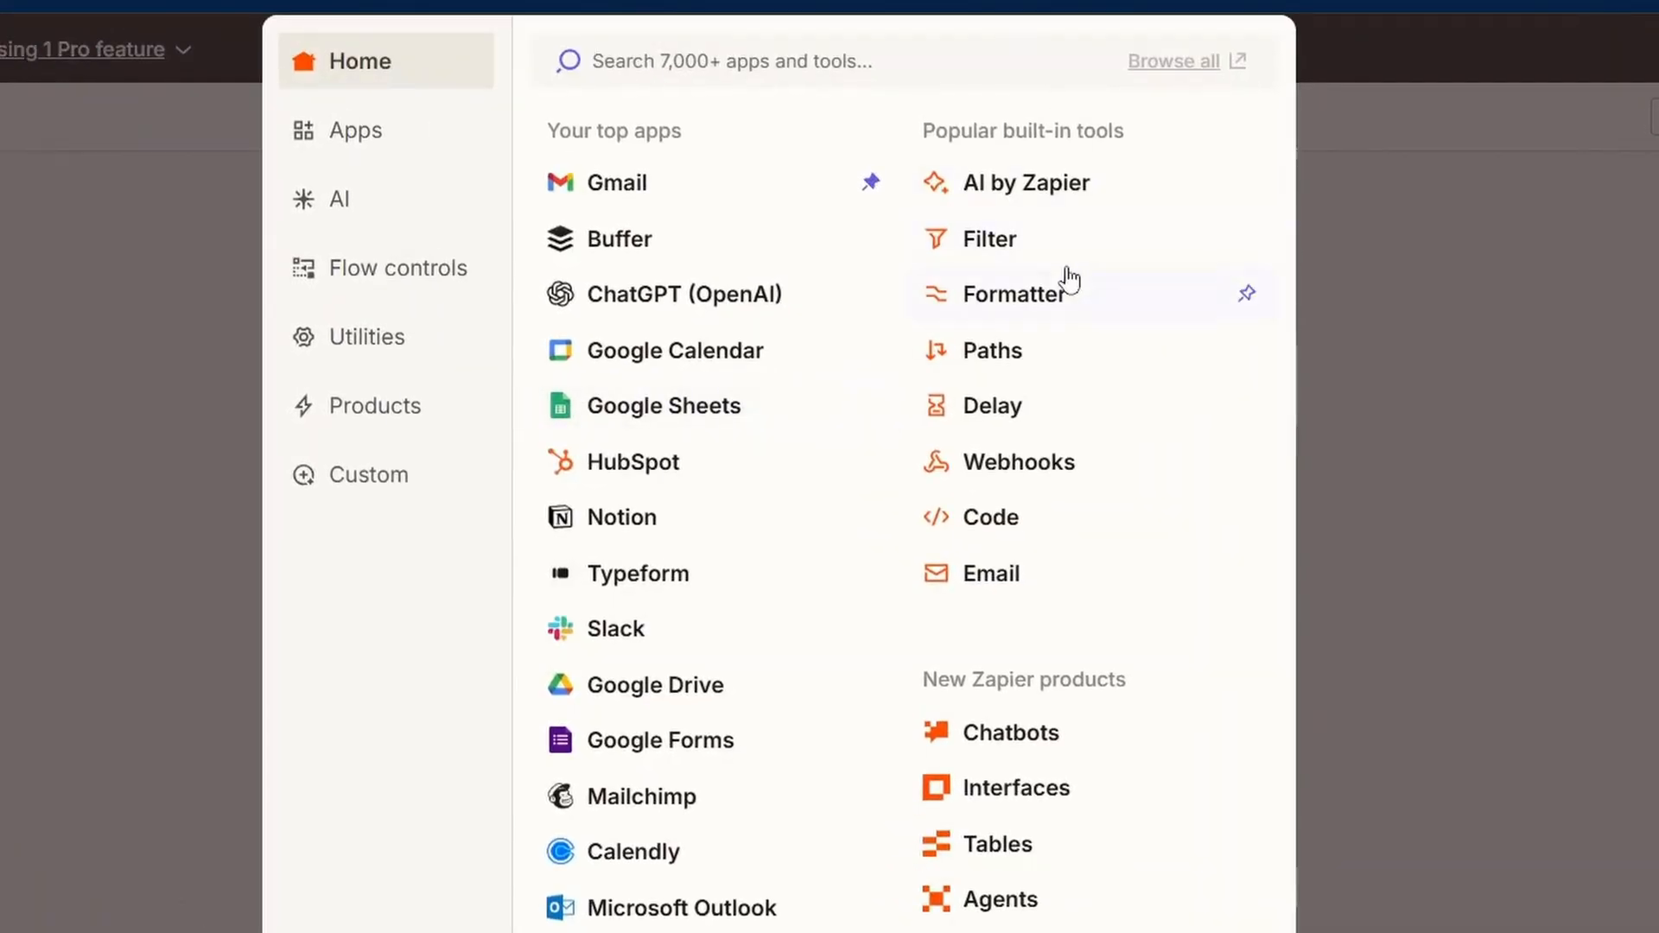
{"action": "left_click", "coordinate": [1039, 243]}
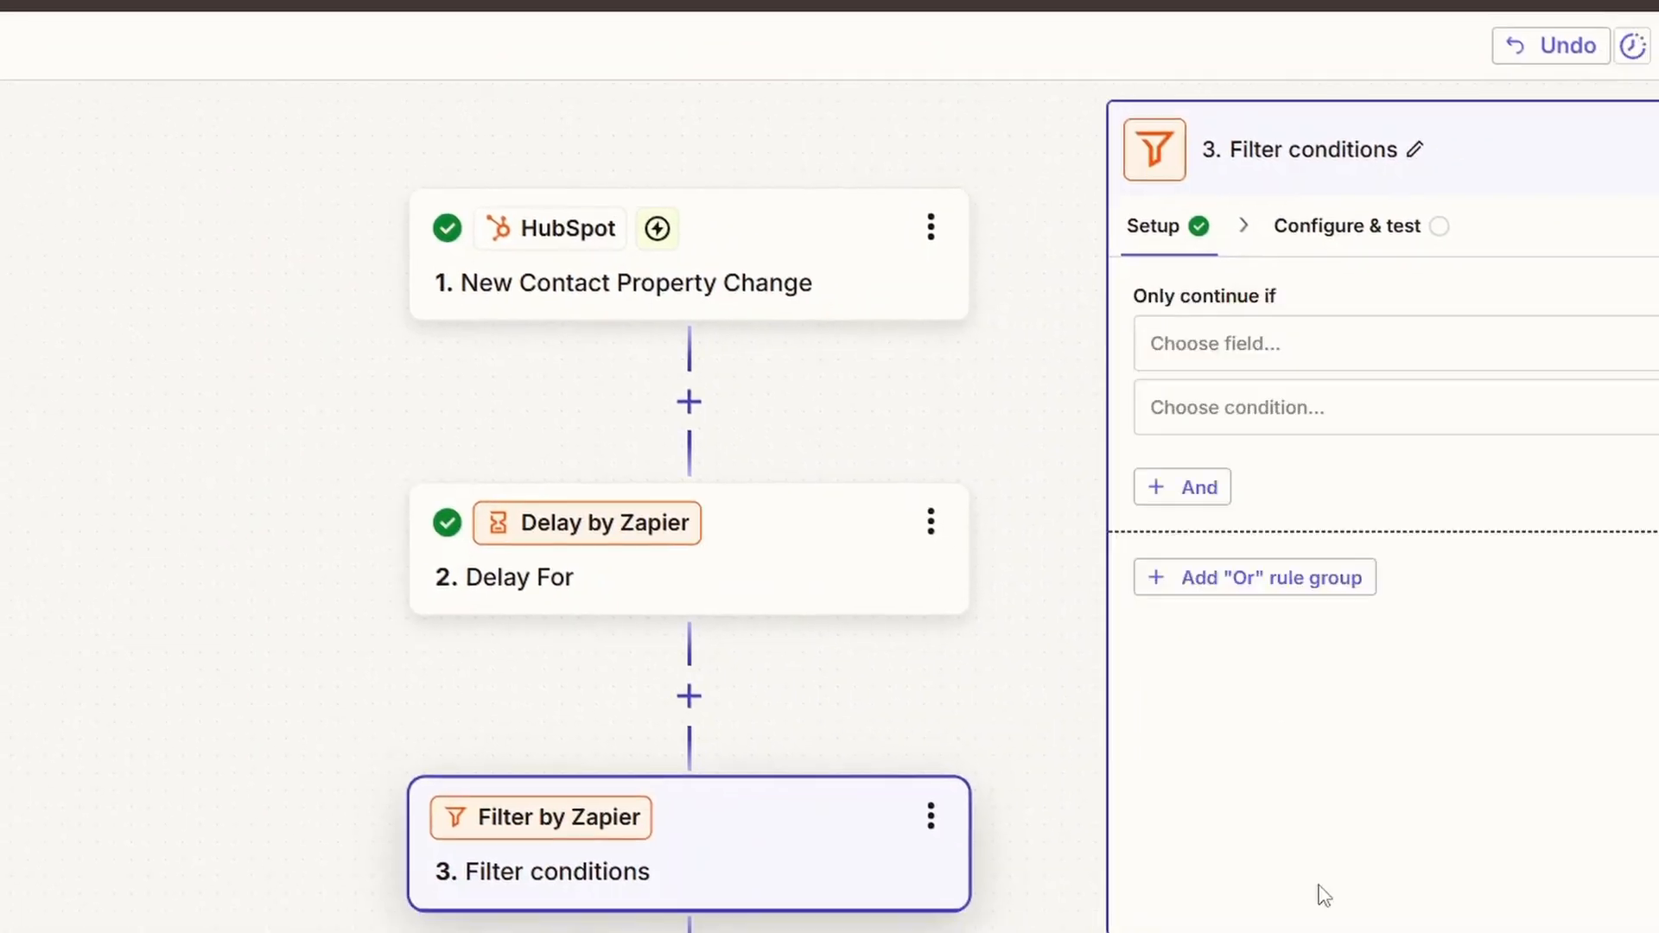
Search the filter rule's available fields for "Foll" and "Fo", and choose Contact information: Email from the HubSpot trigger.
{"action": "left_click", "coordinate": [1129, 278]}
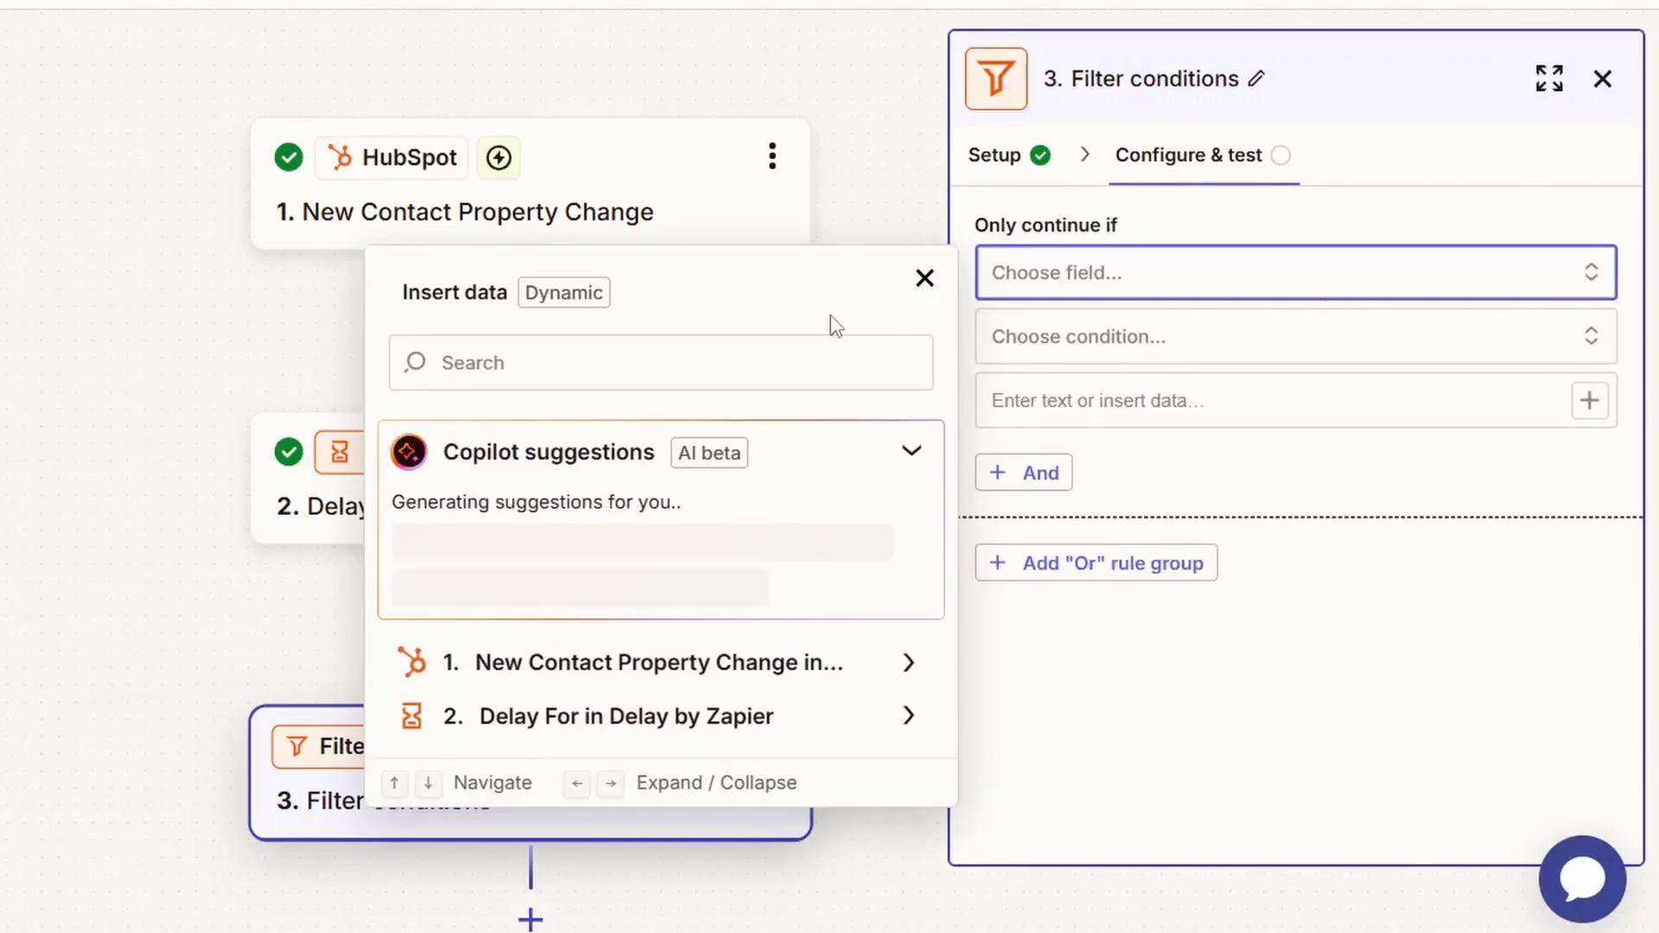
{"action": "left_click", "coordinate": [715, 363]}
{"action": "type", "text": "Foll"}
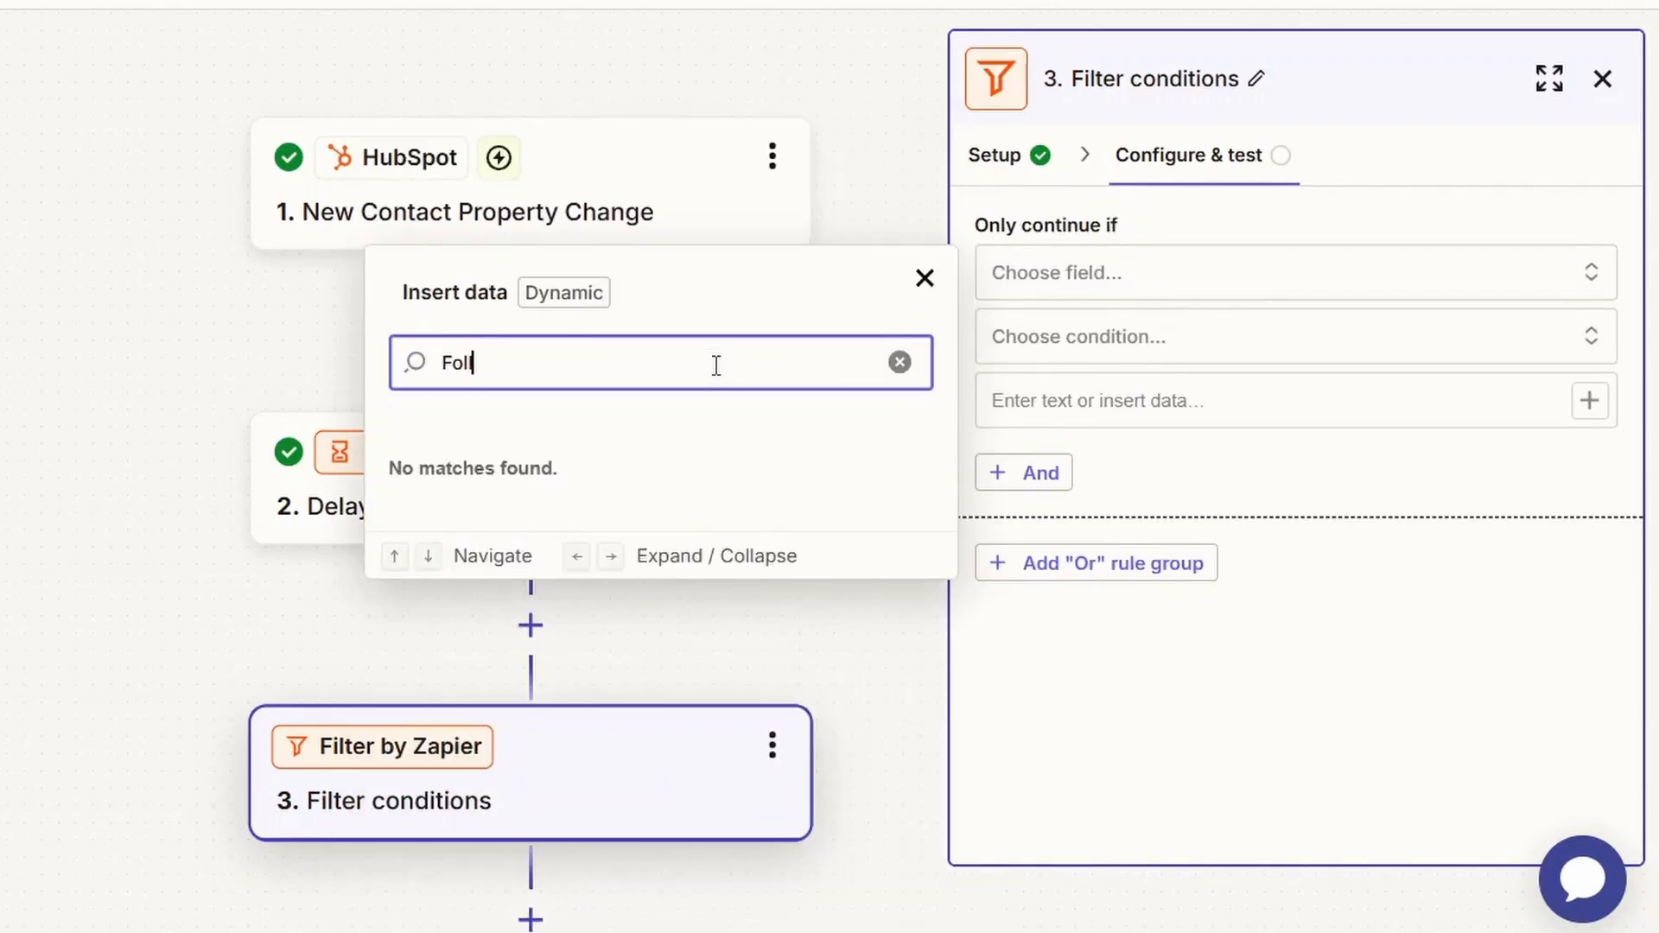
{"action": "key", "text": "BackSpace"}
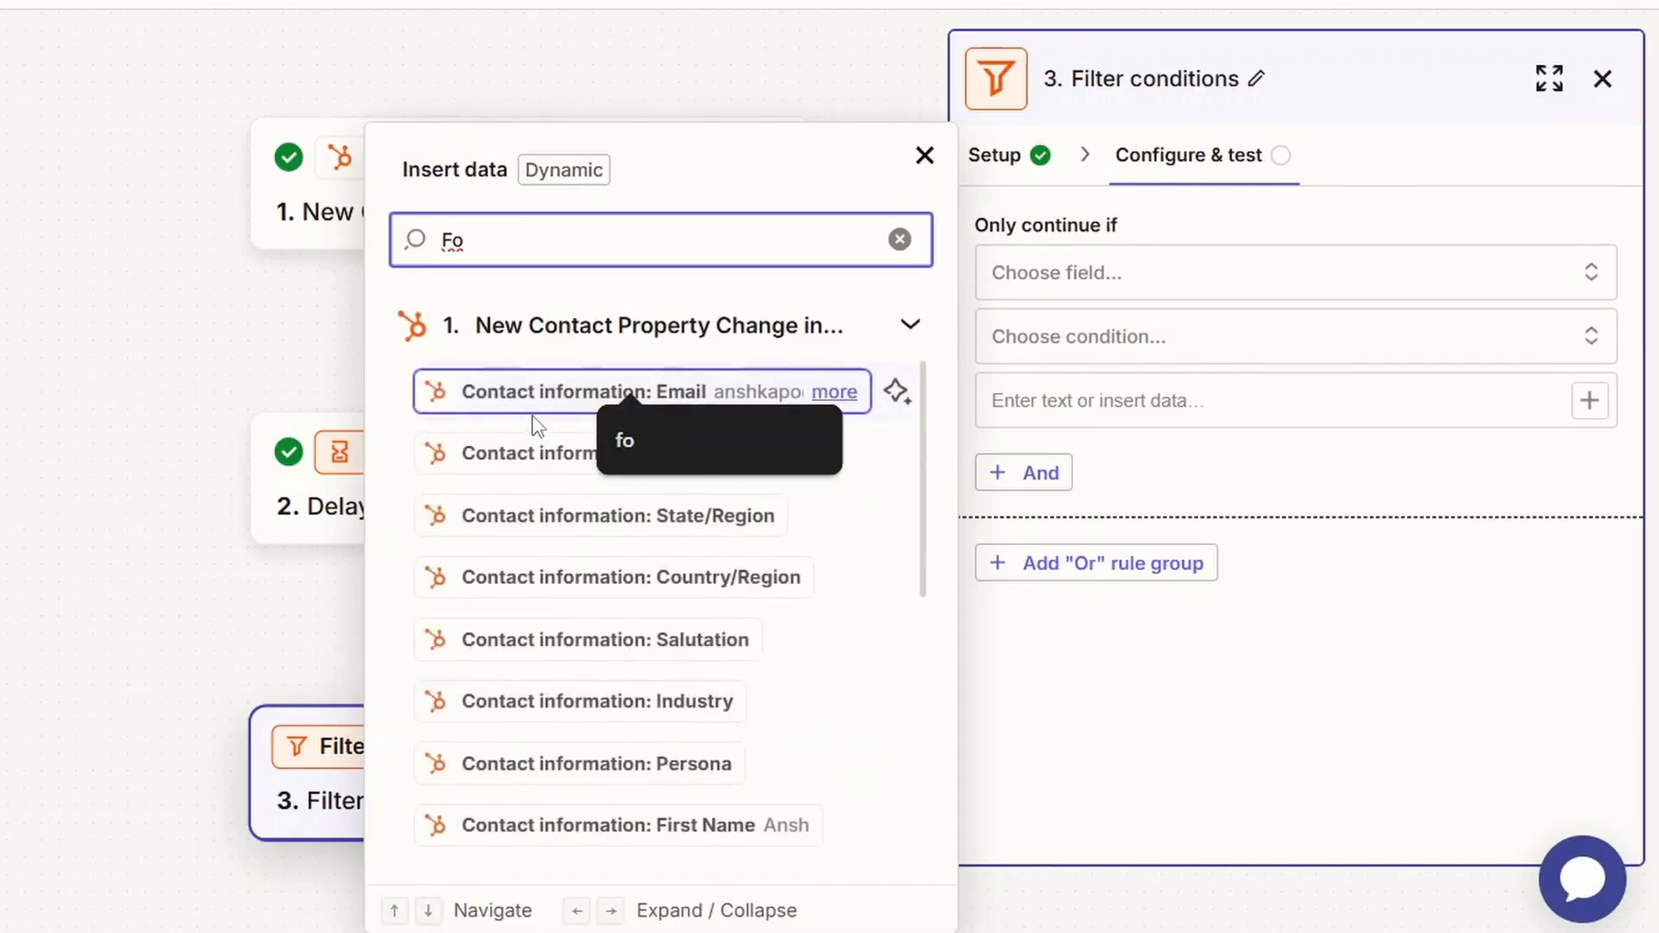
{"action": "left_click", "coordinate": [530, 393]}
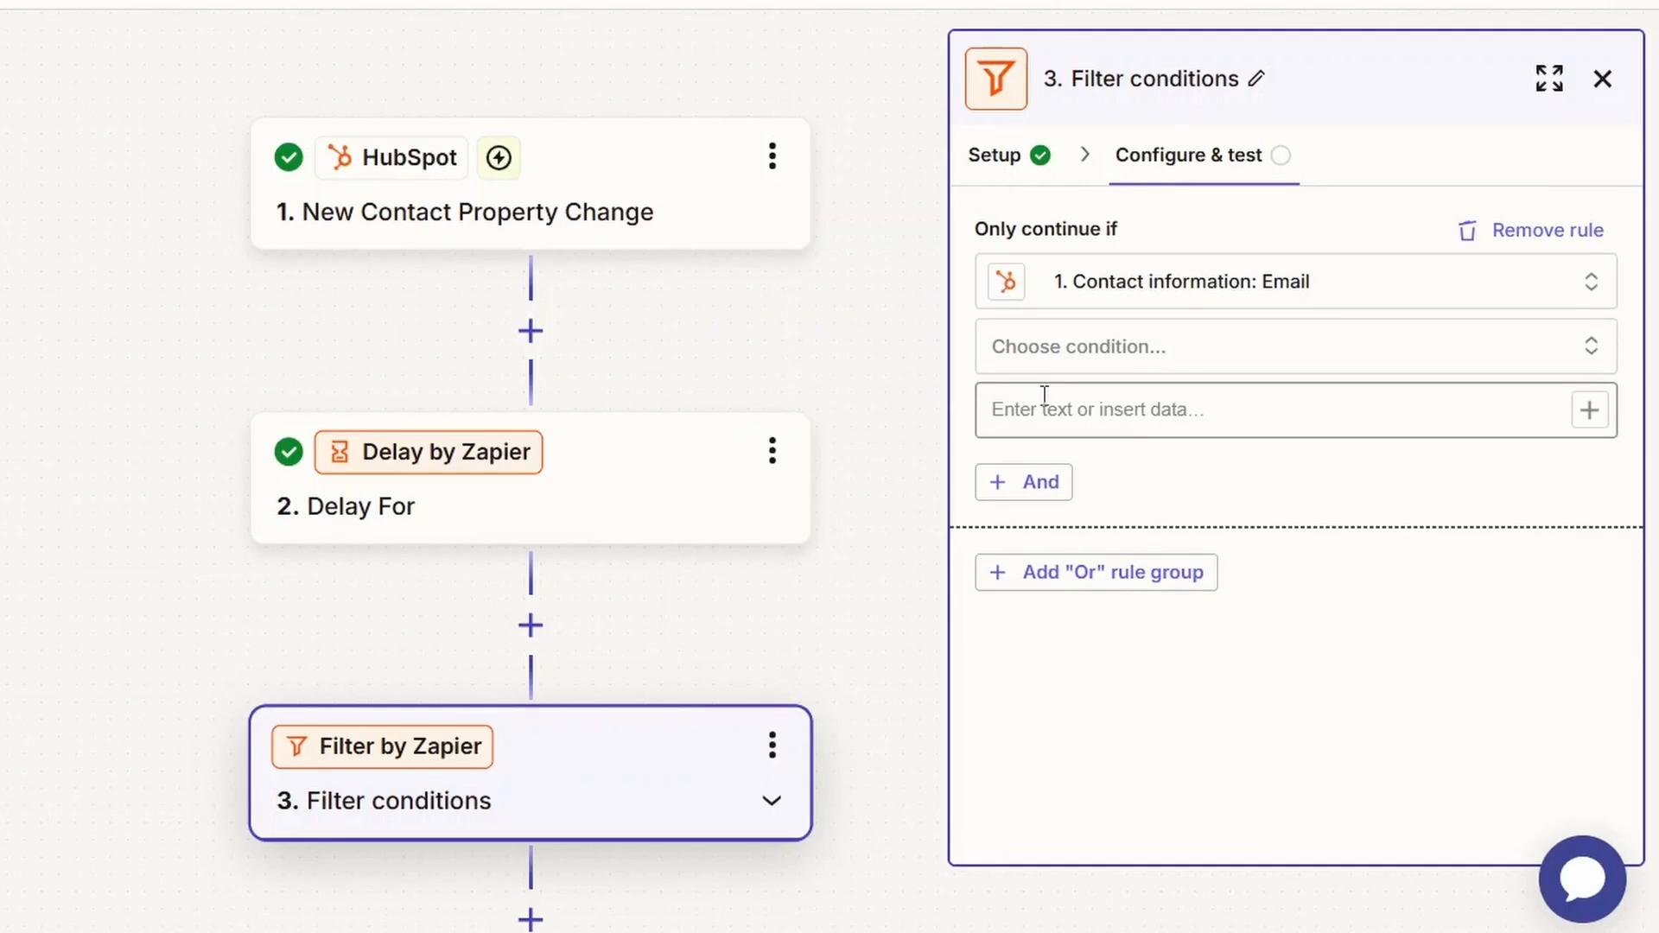
Set the filter rule's condition to (Boolean) Is true.
{"action": "left_click", "coordinate": [1070, 361]}
{"action": "scroll", "coordinate": [1065, 530], "scroll_direction": "down", "scroll_amount": 5}
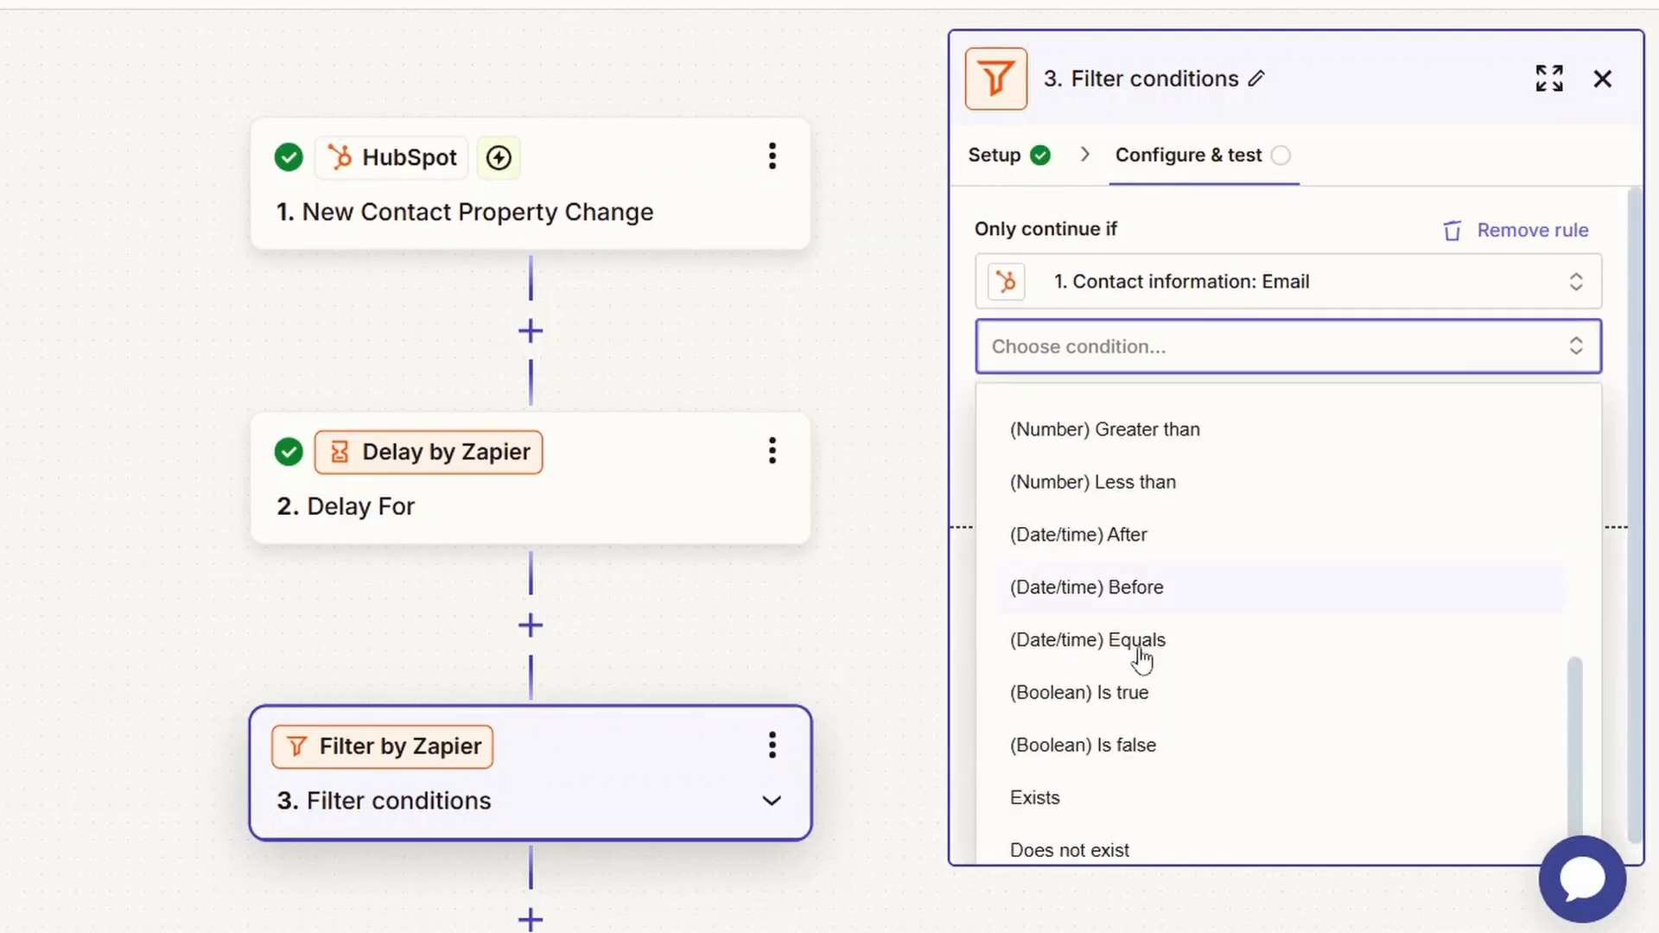
{"action": "left_click", "coordinate": [1135, 696]}
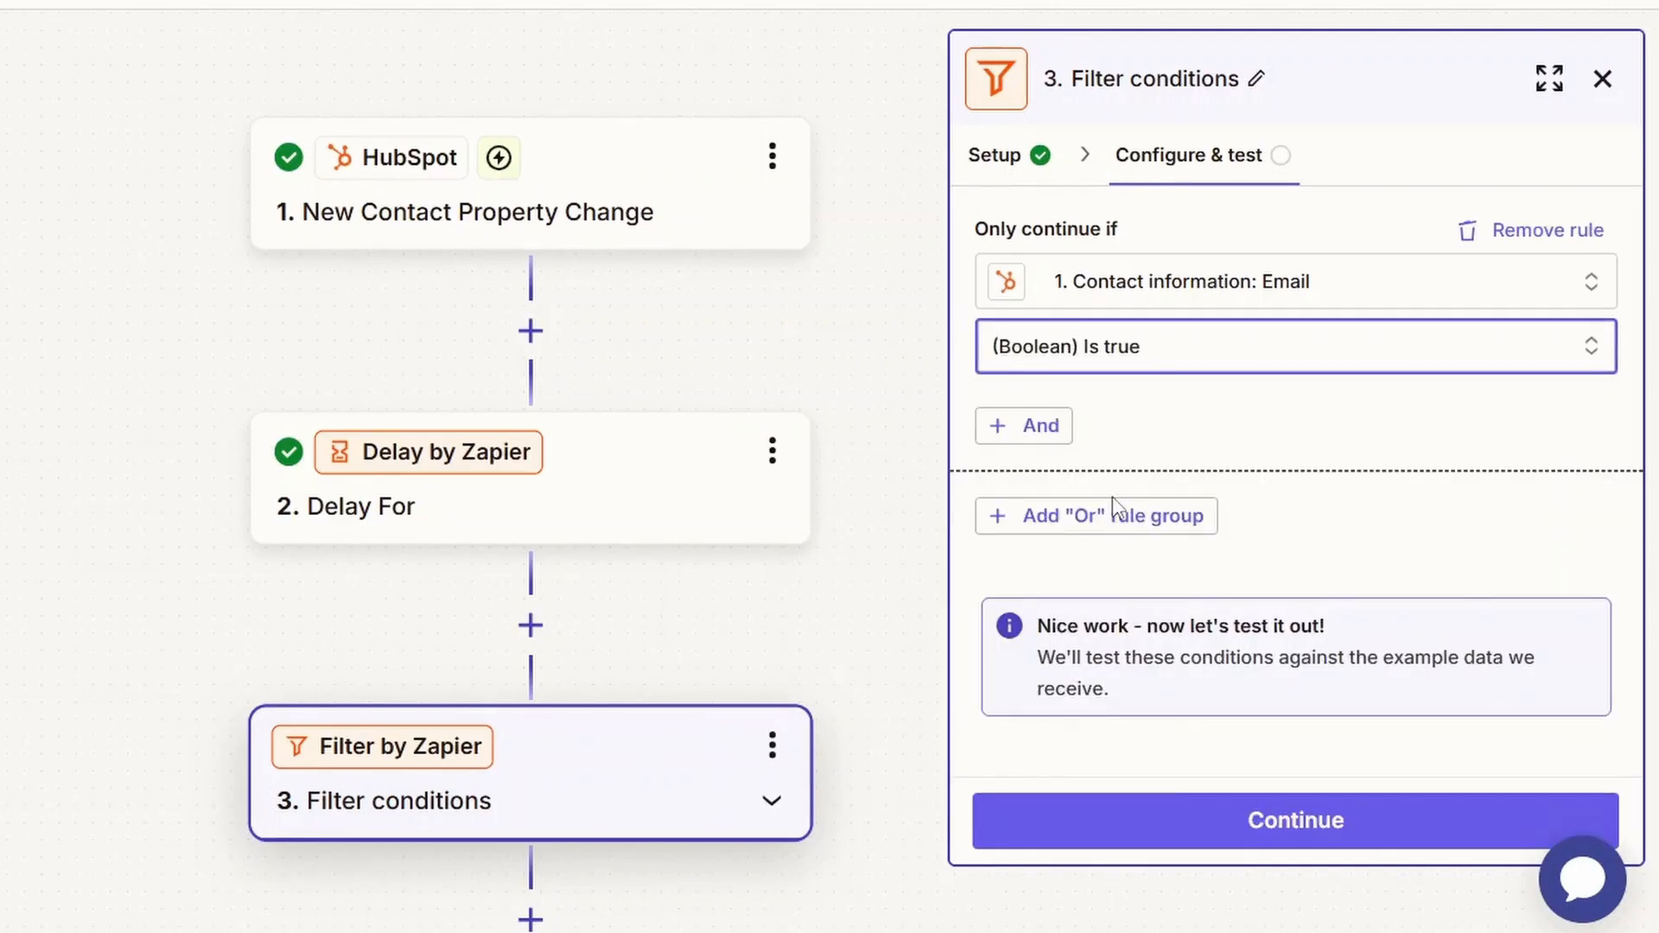
Test the filter conditions against the example record and continue to the selection of the following action.
{"action": "left_click", "coordinate": [1234, 834]}
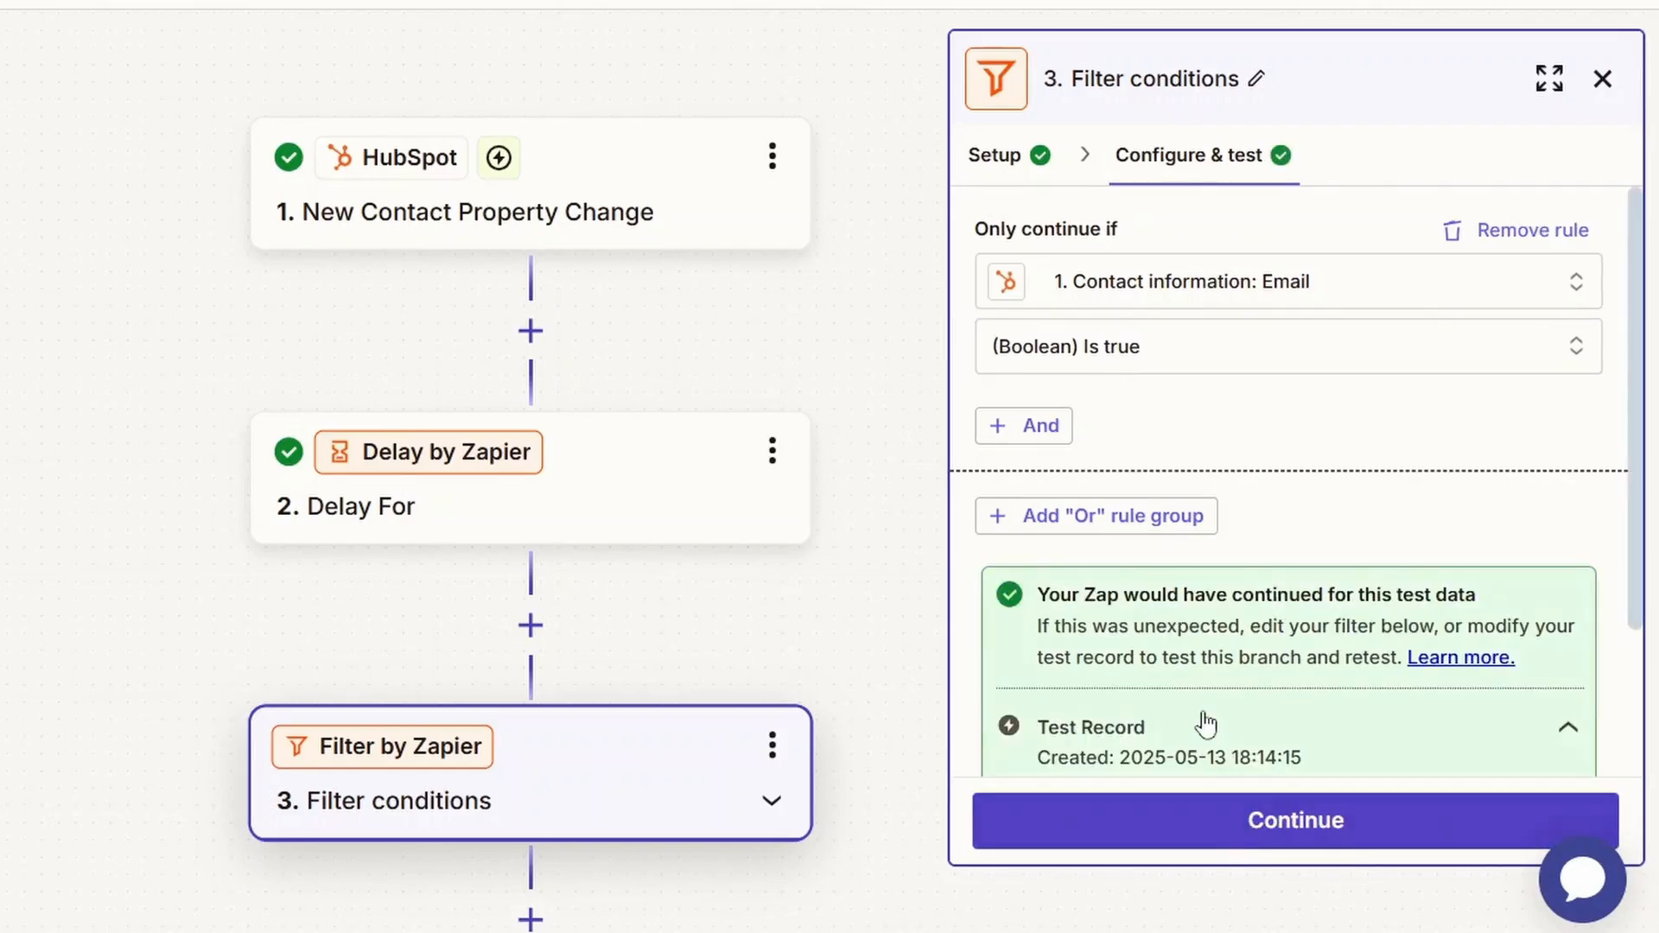
{"action": "scroll", "coordinate": [1207, 725], "scroll_direction": "down", "scroll_amount": 1}
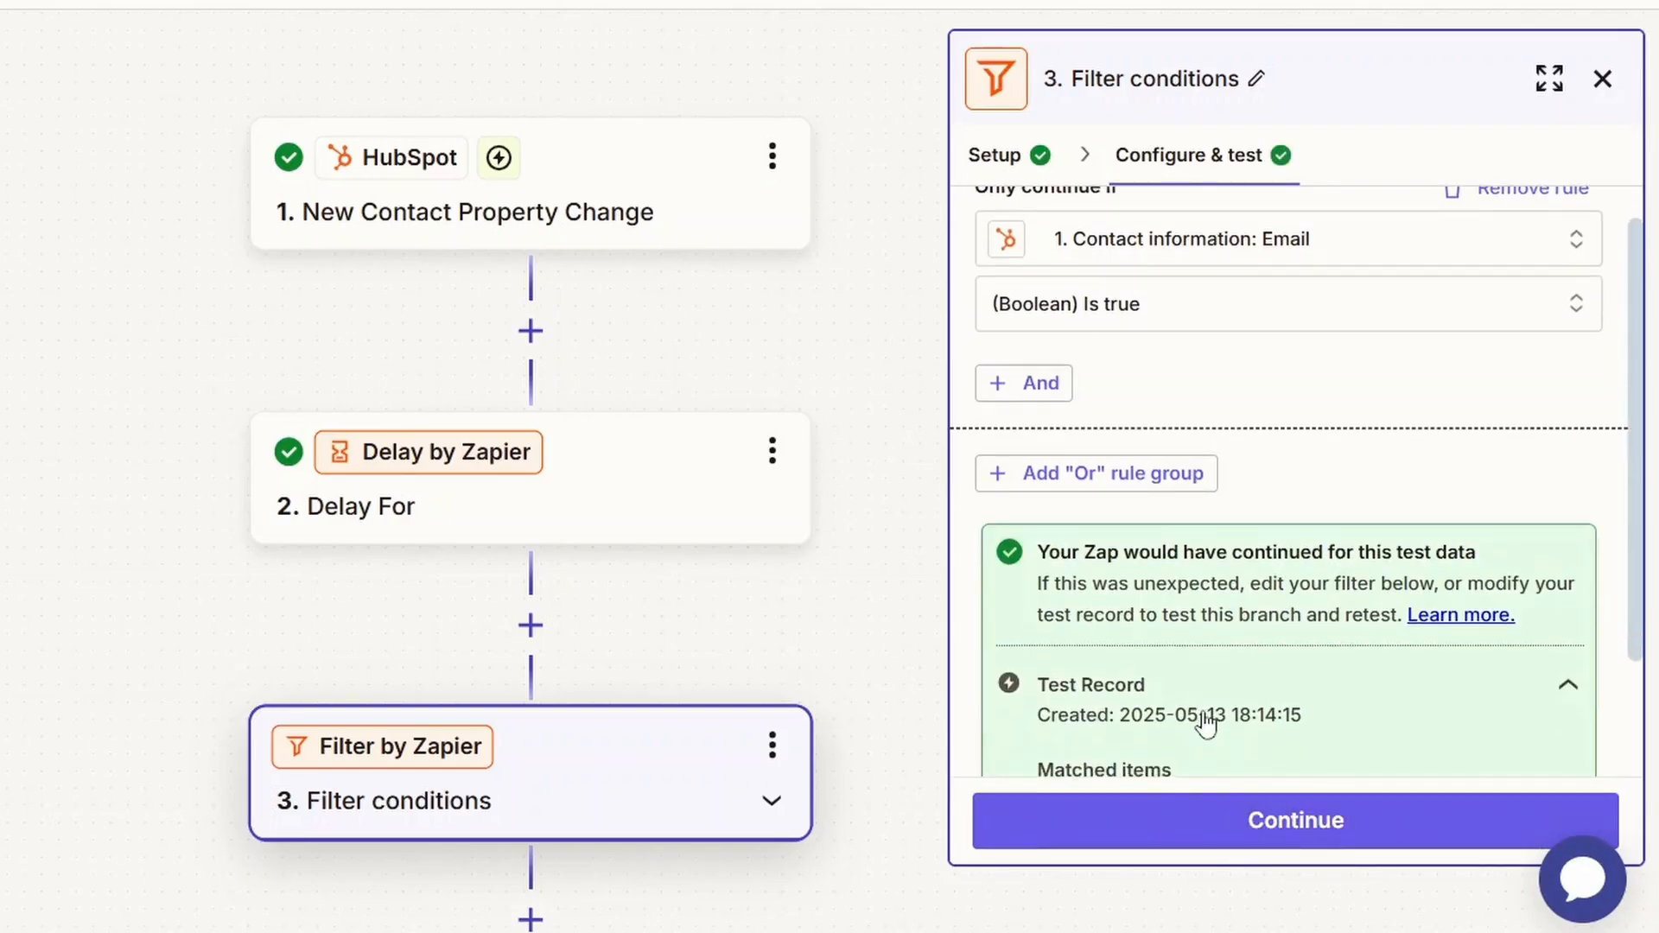
{"action": "left_click", "coordinate": [1201, 834]}
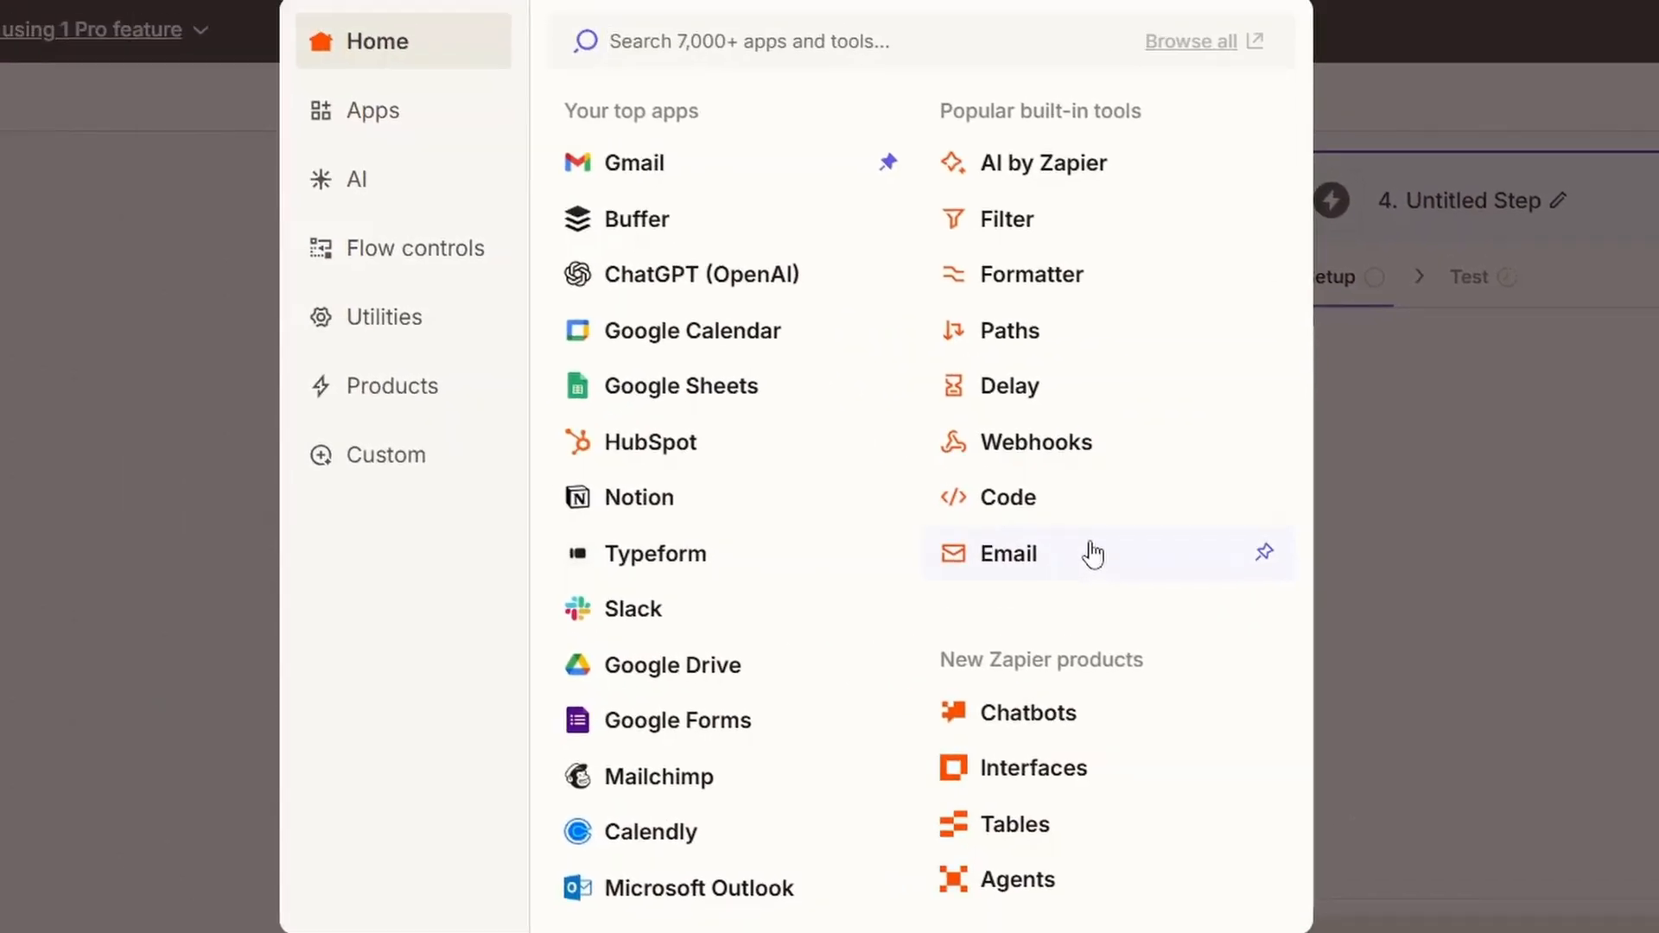
Add a ChatGPT (OpenAI) action after the filter, with Send Prompt as its event.
{"action": "left_click", "coordinate": [781, 298]}
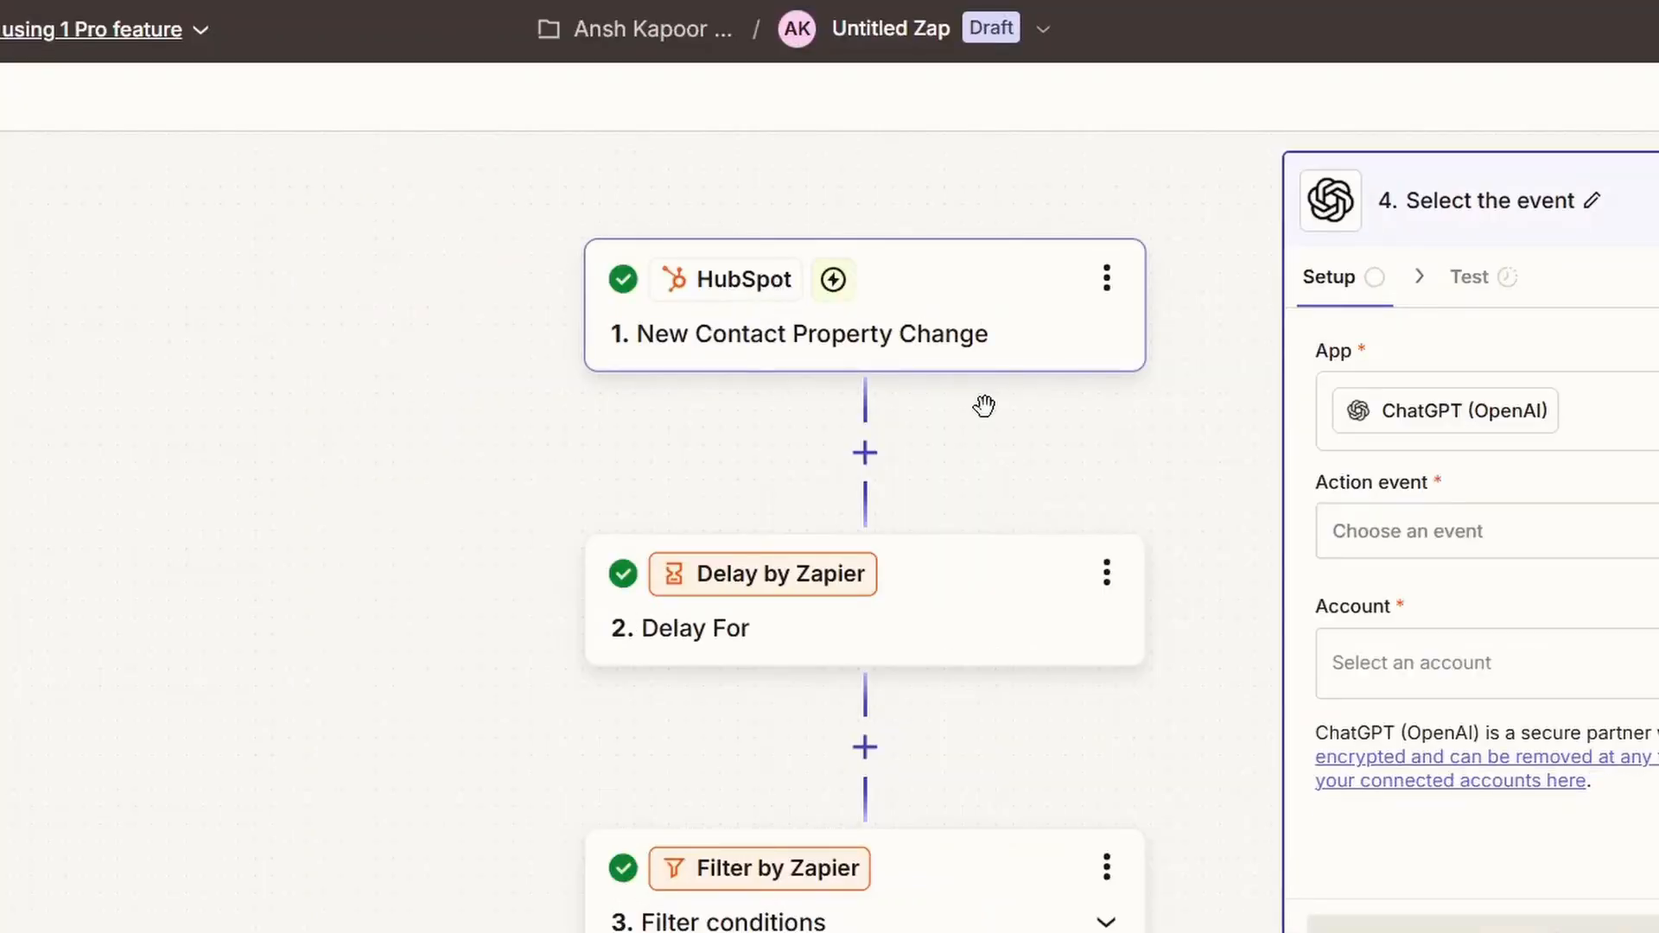
{"action": "left_click", "coordinate": [1413, 542]}
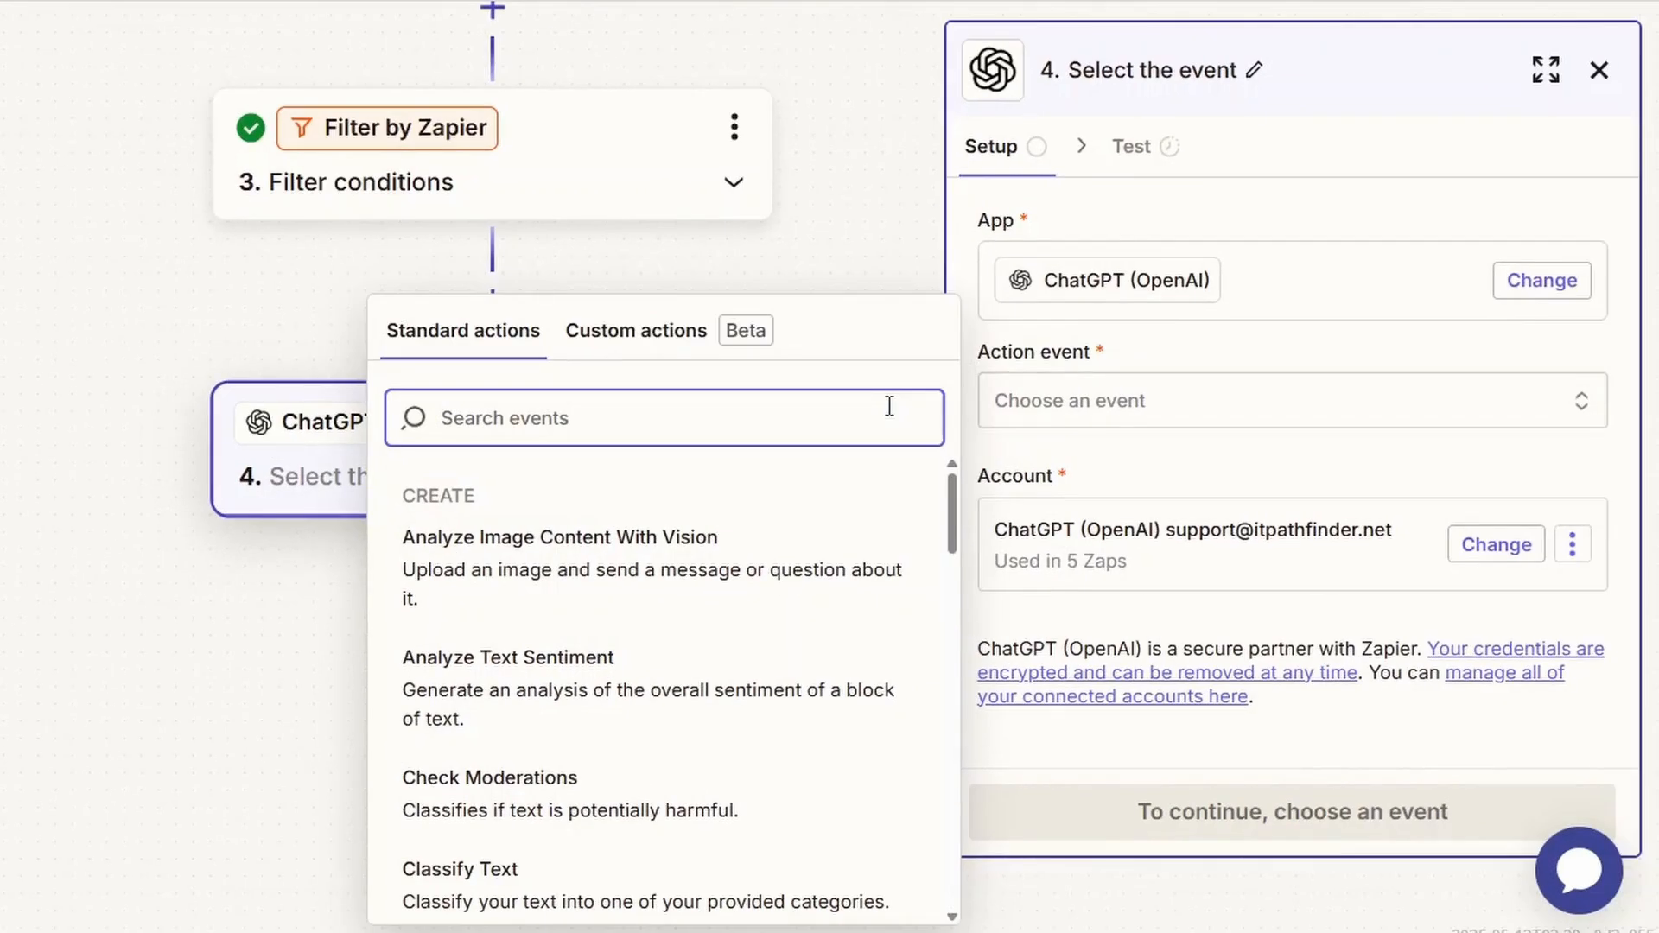
{"action": "type", "text": "send"}
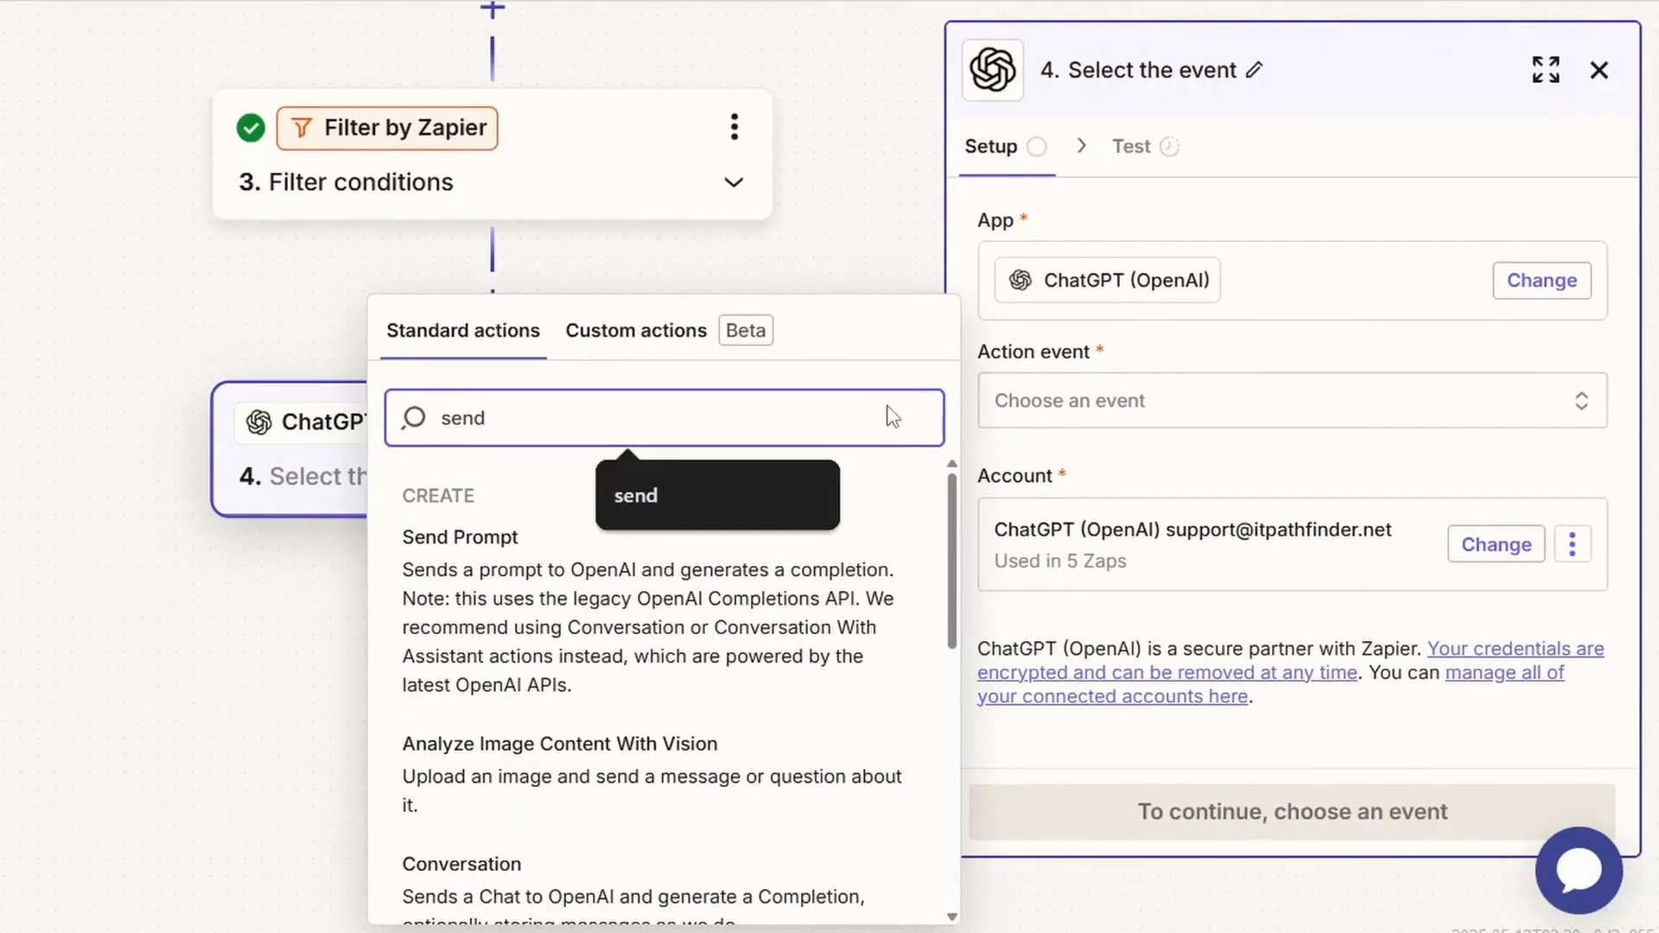
{"action": "left_click", "coordinate": [844, 567]}
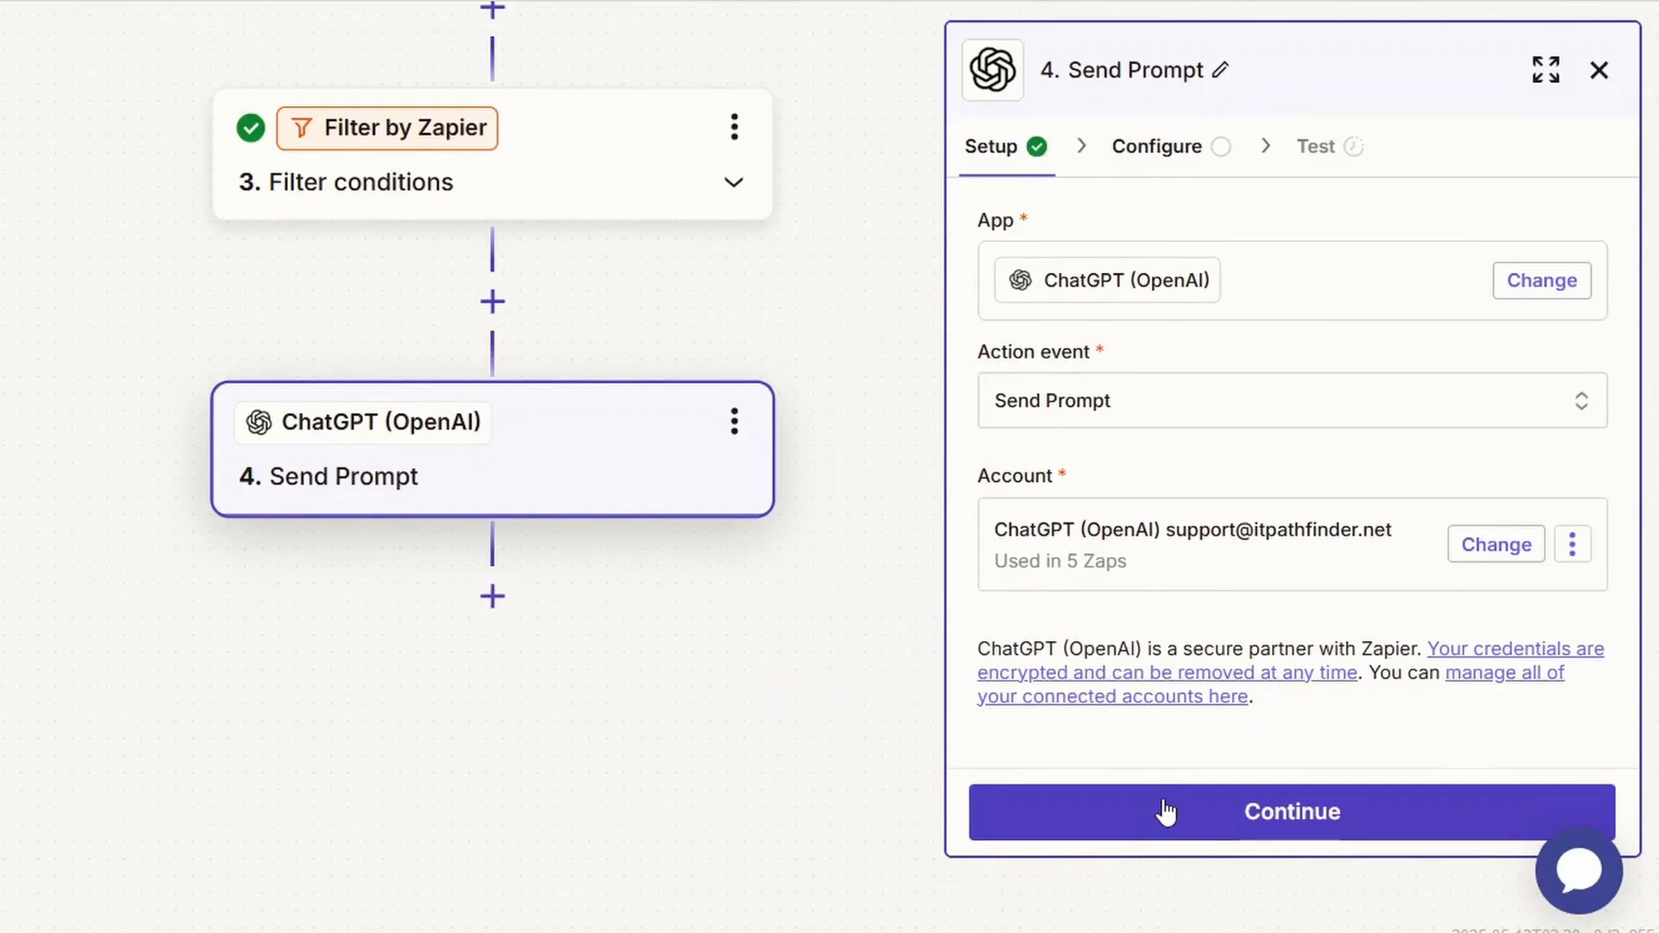
{"action": "left_click", "coordinate": [1166, 813]}
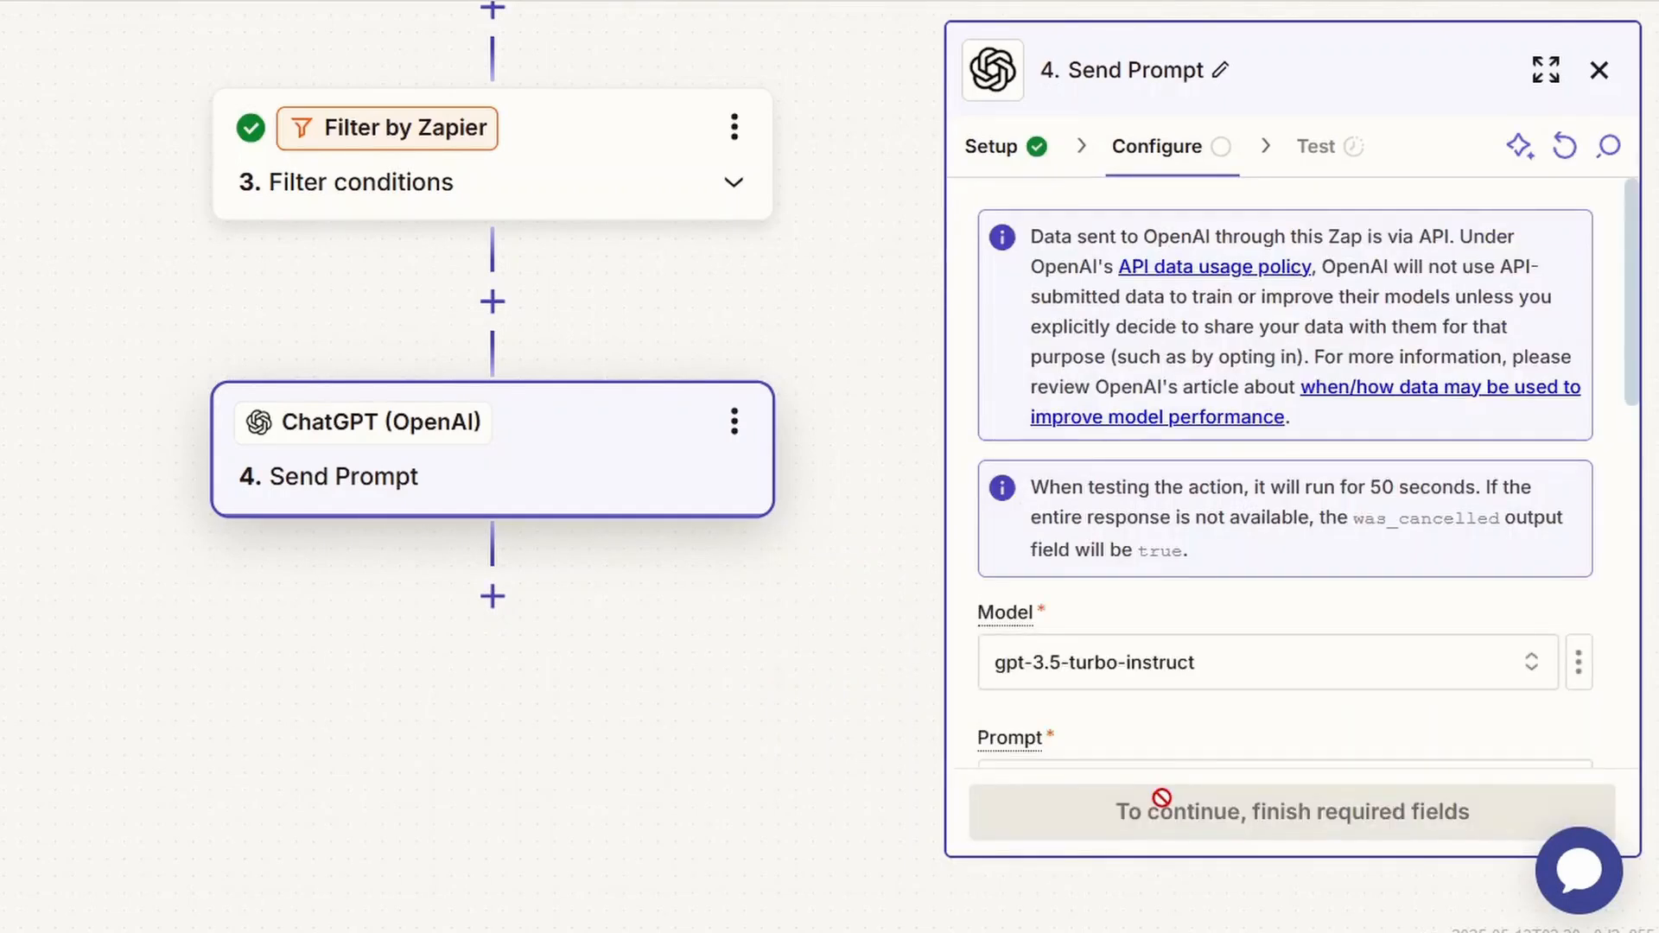
Paste the warm follow-up email prompt with First Name, Service and Last Contact Date placeholders into the ChatGPT step, and test it.
{"action": "scroll", "coordinate": [1101, 450], "scroll_direction": "down", "scroll_amount": 2}
{"action": "scroll", "coordinate": [1083, 396], "scroll_direction": "down", "scroll_amount": 2}
{"action": "left_click", "coordinate": [1084, 395]}
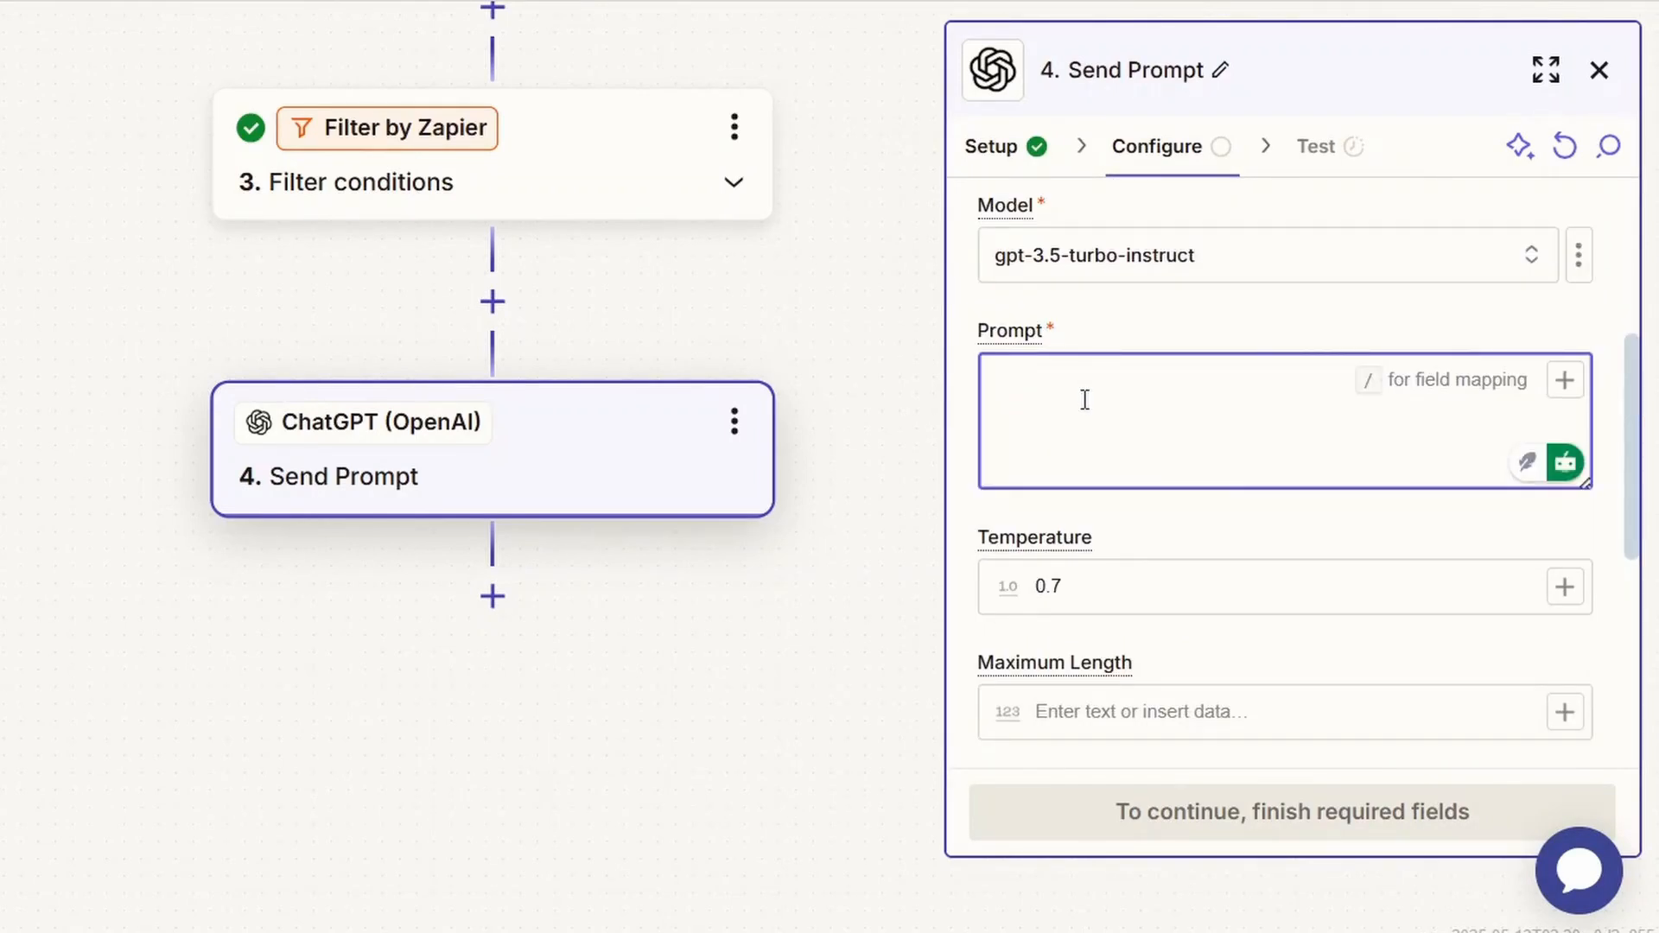
{"action": "type", "text": "Write a warm, professional follow-up email to First Name, who showed interest in our Service but hasn't responded since Last Contact Date. Encourage them to reply with any questions or concerns they might have."}
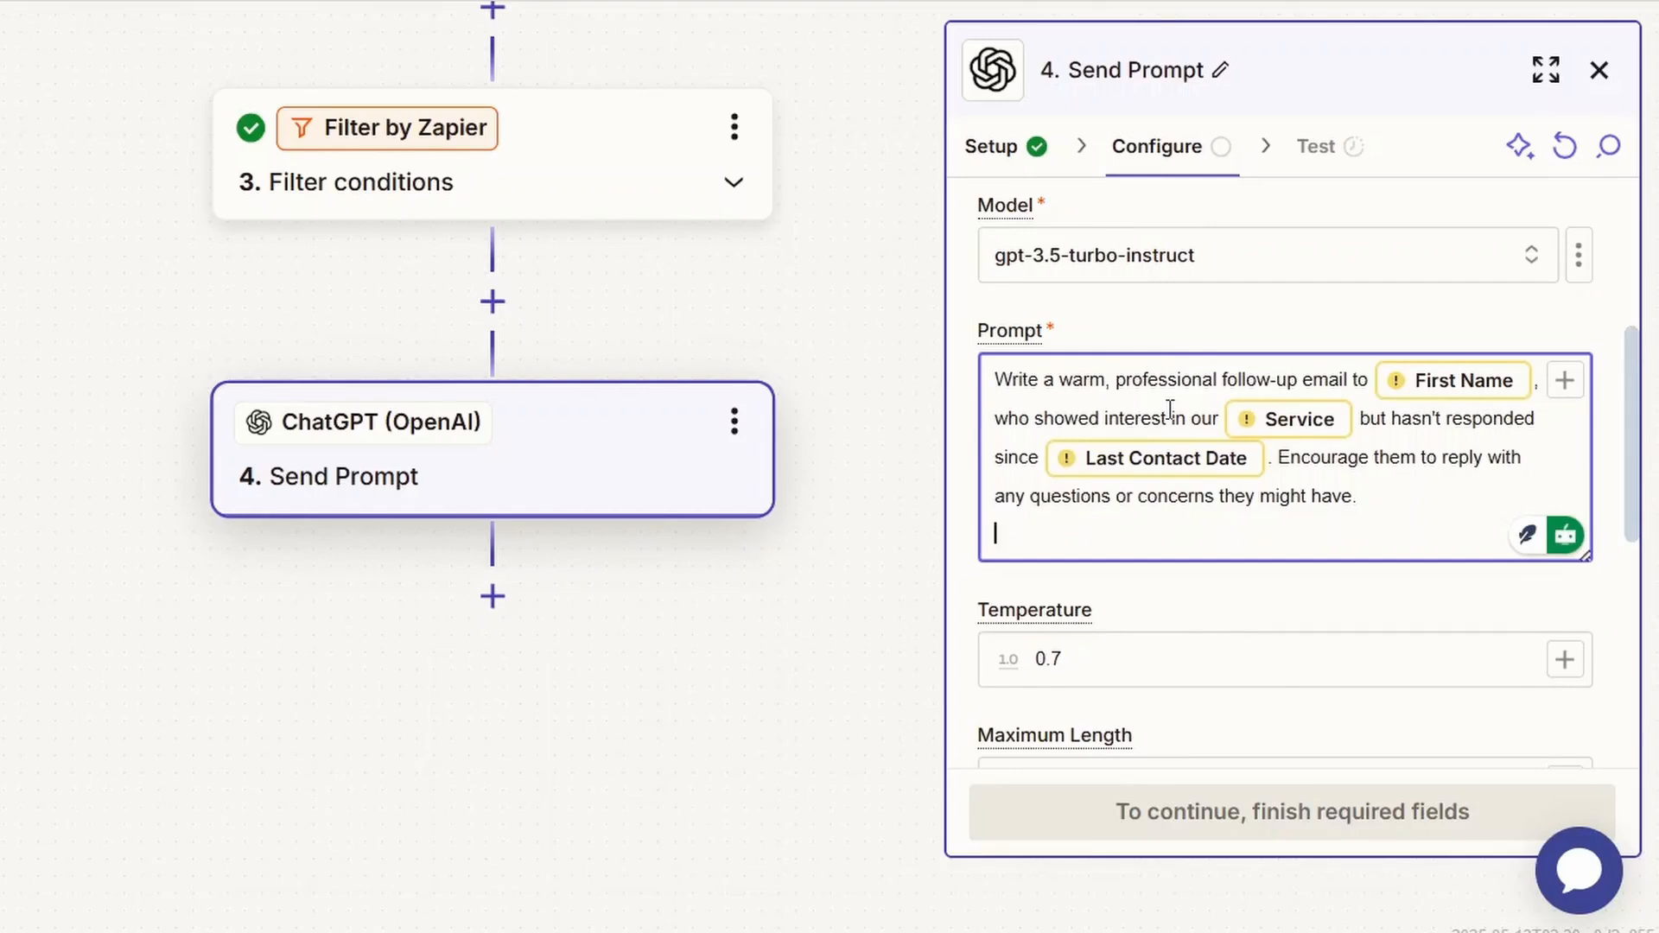
{"action": "scroll", "coordinate": [1222, 709], "scroll_direction": "down", "scroll_amount": 3}
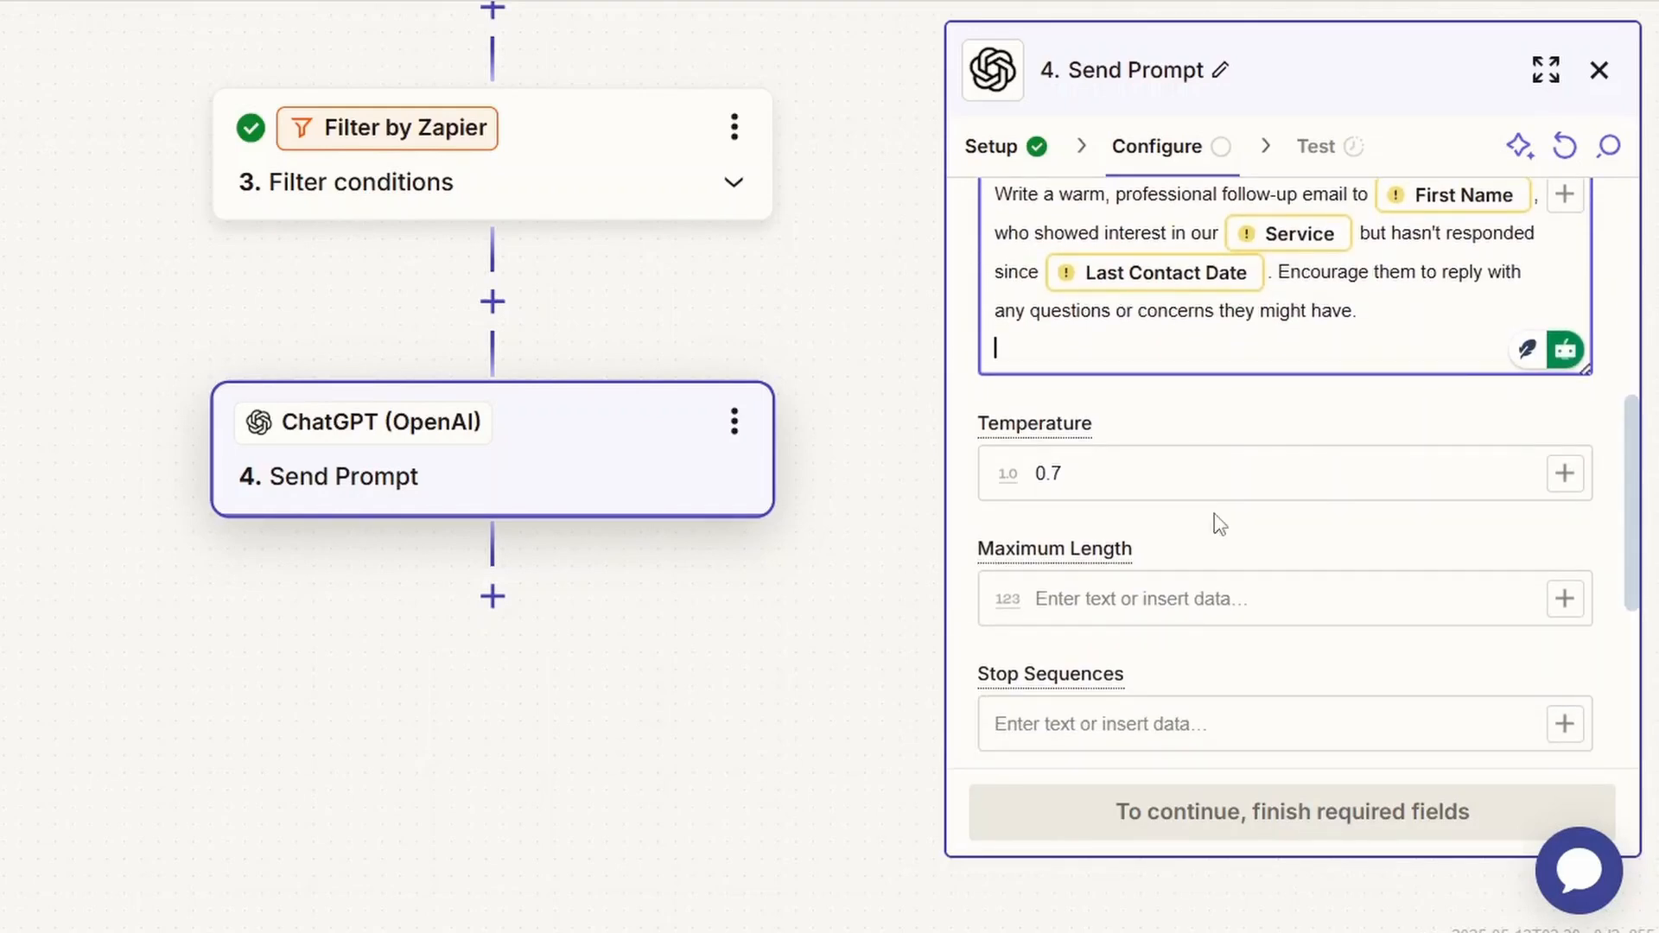
{"action": "scroll", "coordinate": [1189, 705], "scroll_direction": "down", "scroll_amount": 5}
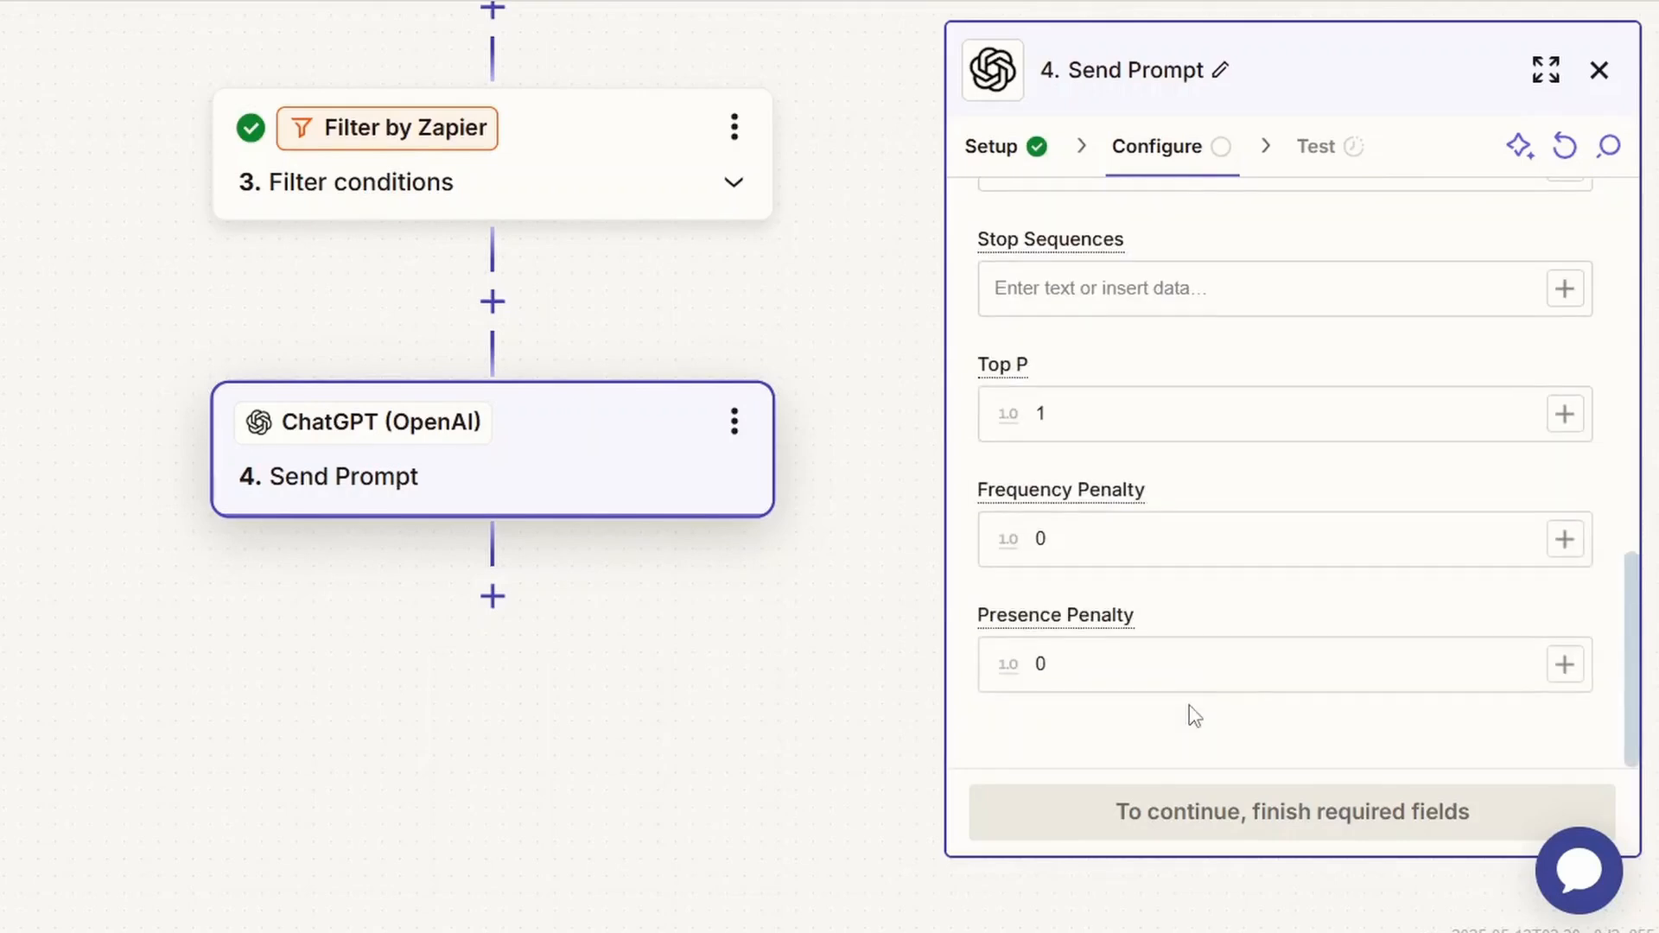
{"action": "left_click", "coordinate": [1189, 705]}
{"action": "scroll", "coordinate": [1190, 705], "scroll_direction": "up", "scroll_amount": 5}
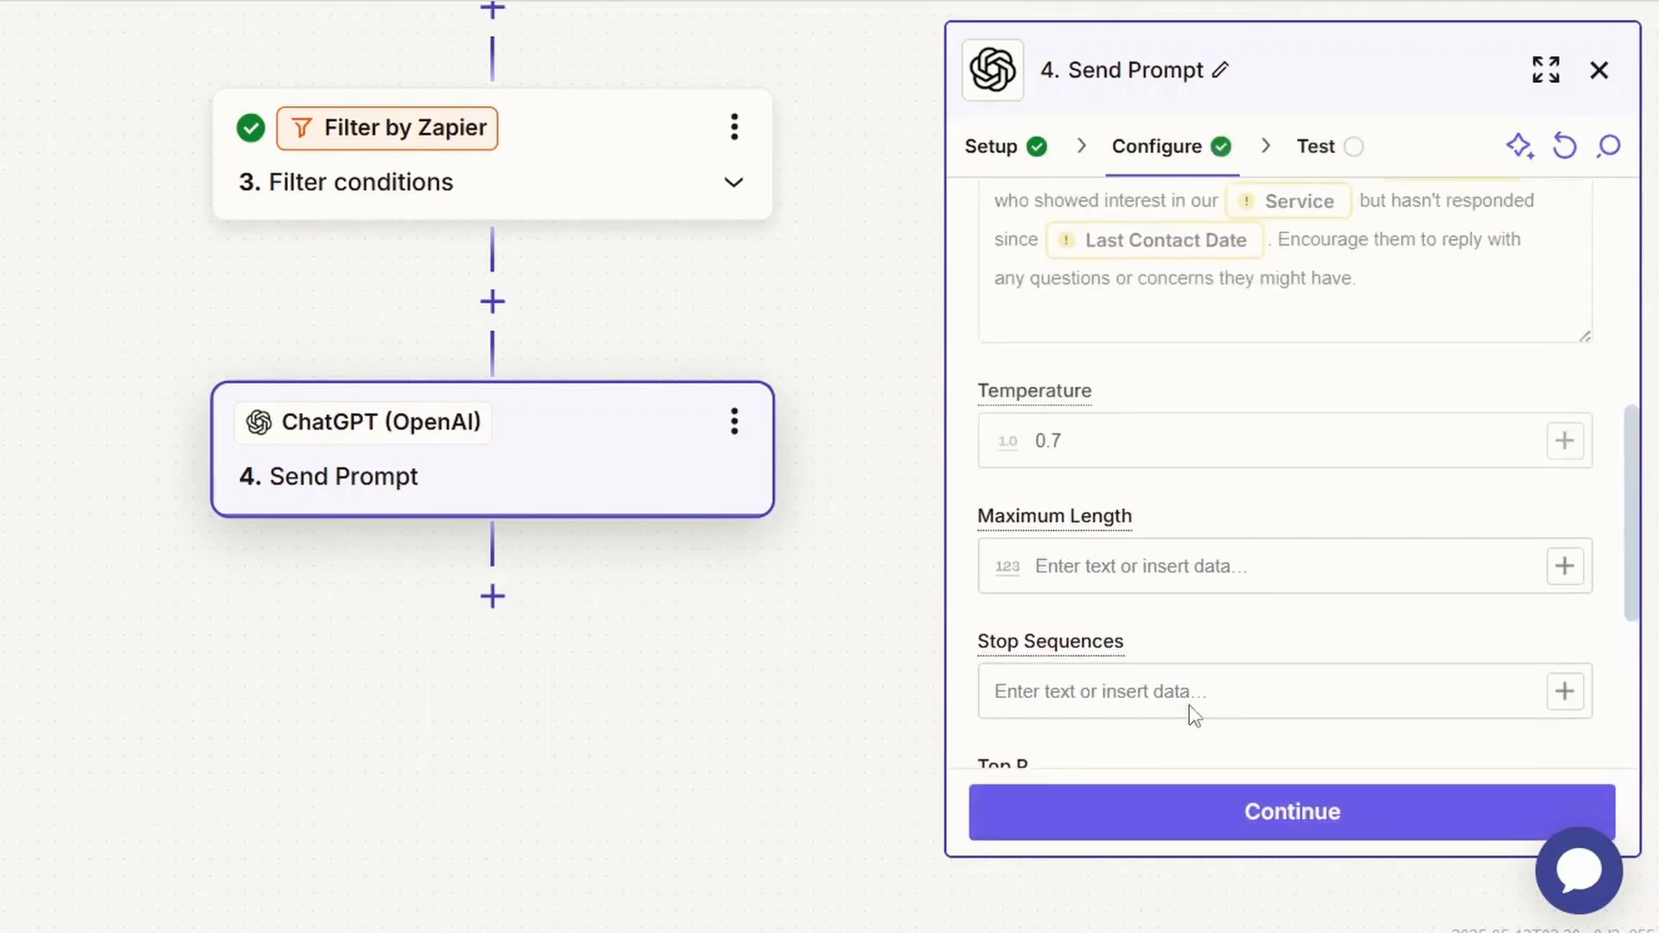
{"action": "left_click", "coordinate": [1208, 826]}
{"action": "left_click", "coordinate": [1376, 811]}
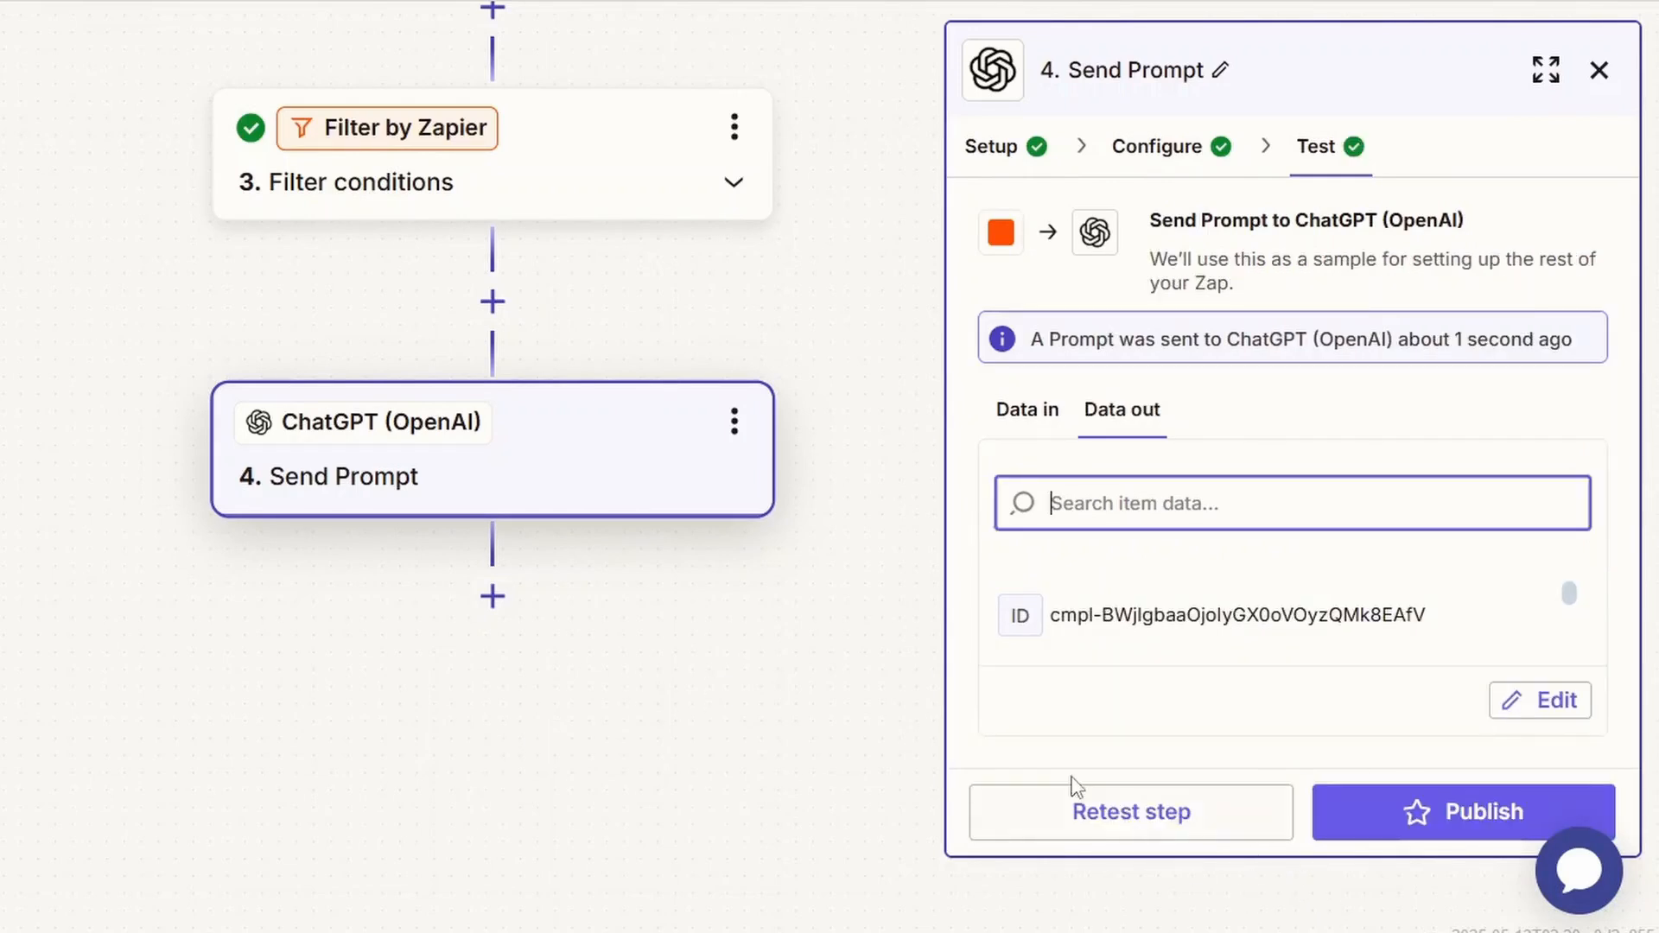
Add a Gmail action after the ChatGPT step, with Send Email as its event.
{"action": "left_click", "coordinate": [492, 596]}
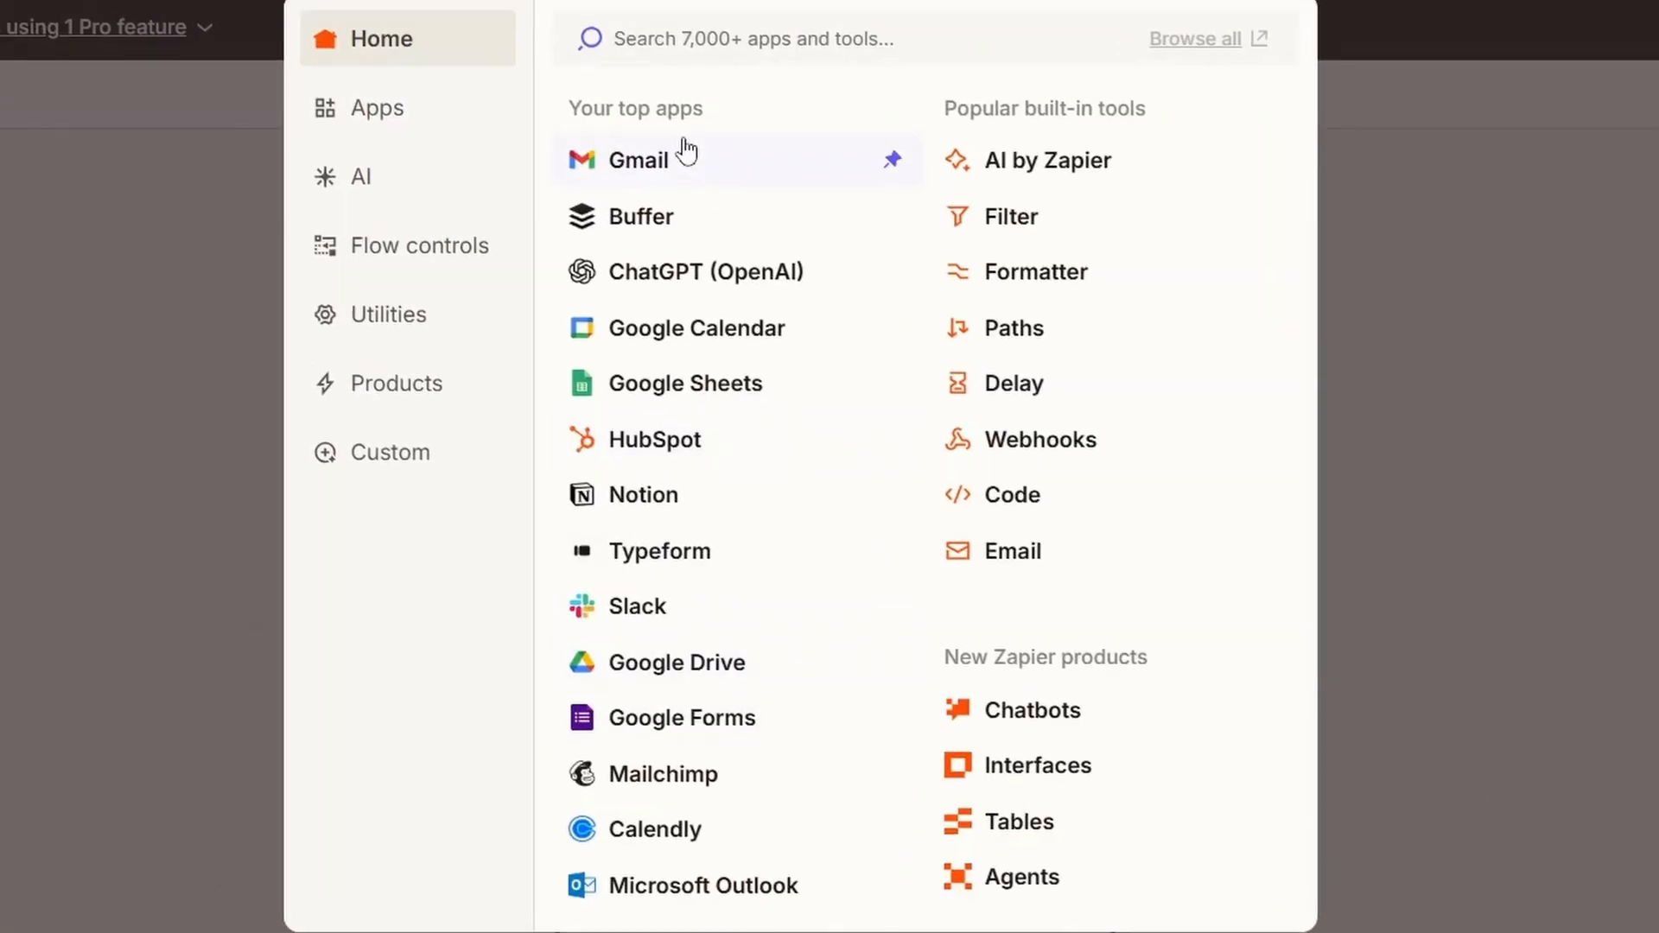
{"action": "left_click", "coordinate": [688, 156]}
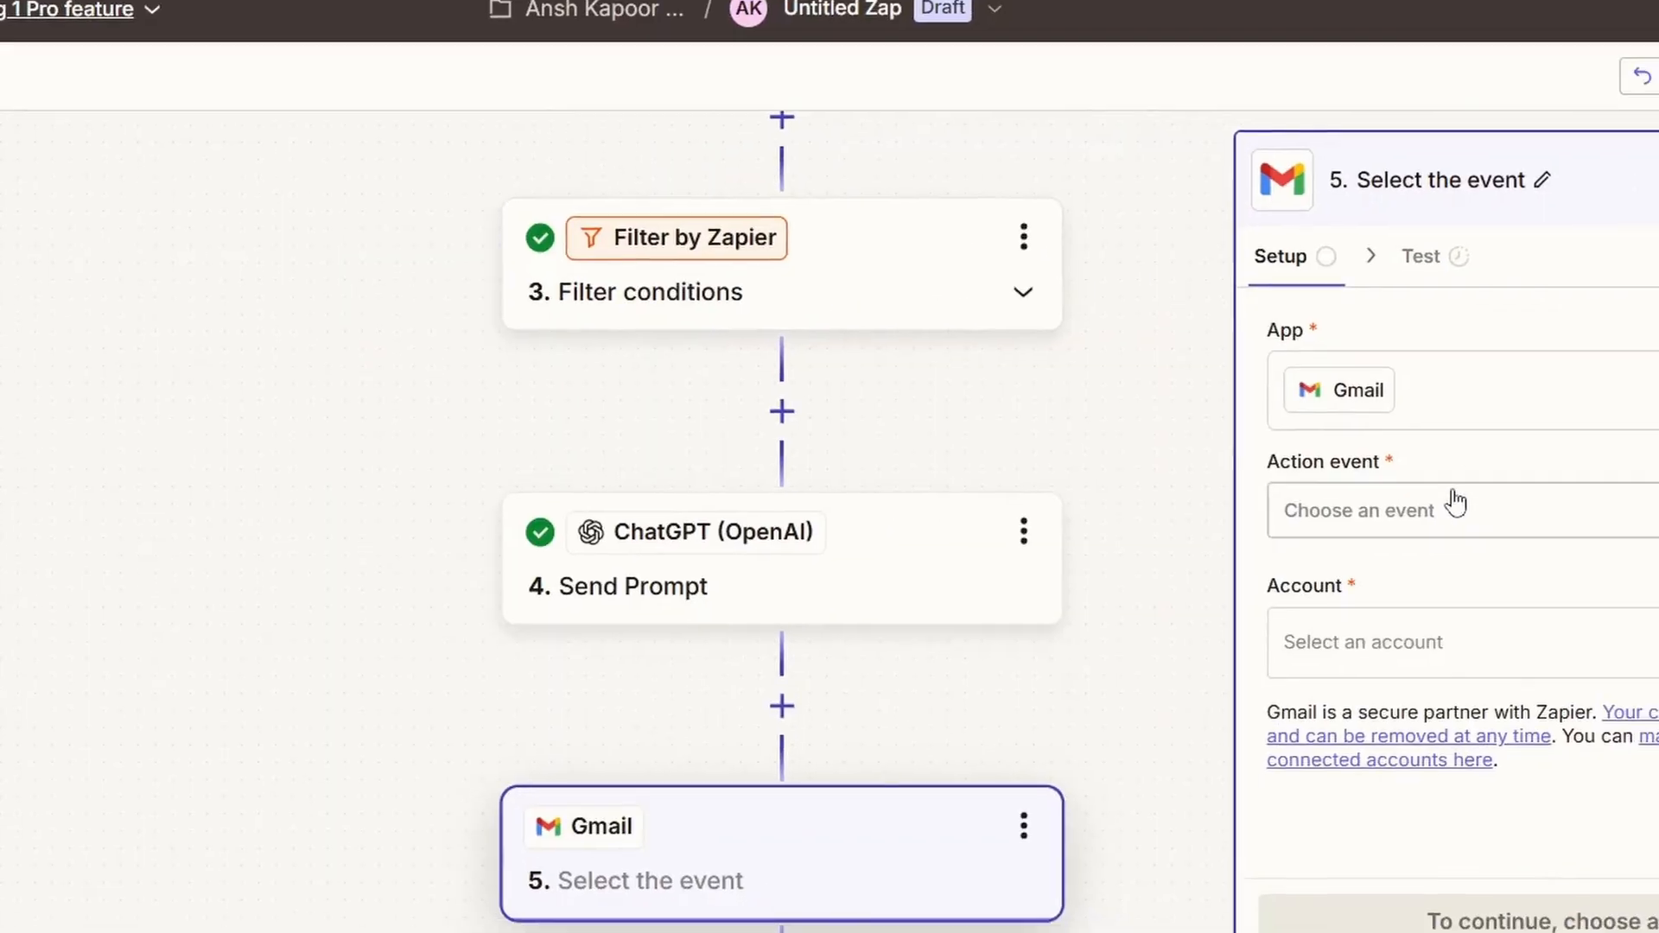
{"action": "left_click", "coordinate": [1456, 504]}
{"action": "type", "text": "Se"}
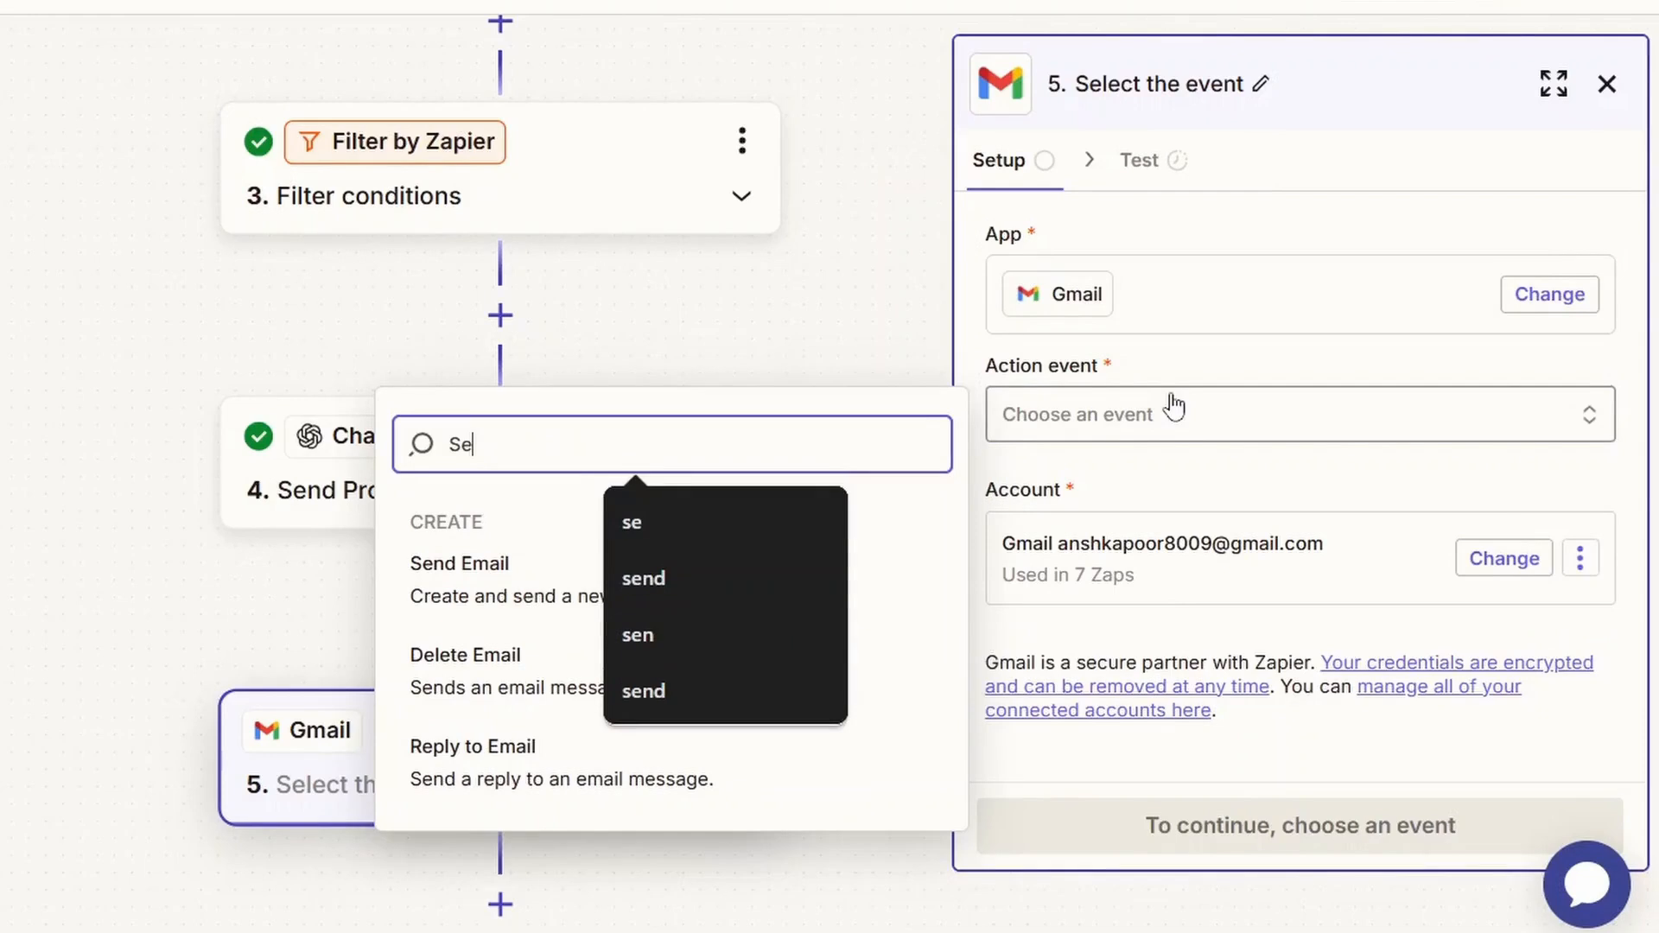
{"action": "left_click", "coordinate": [869, 579]}
{"action": "left_click", "coordinate": [1201, 837]}
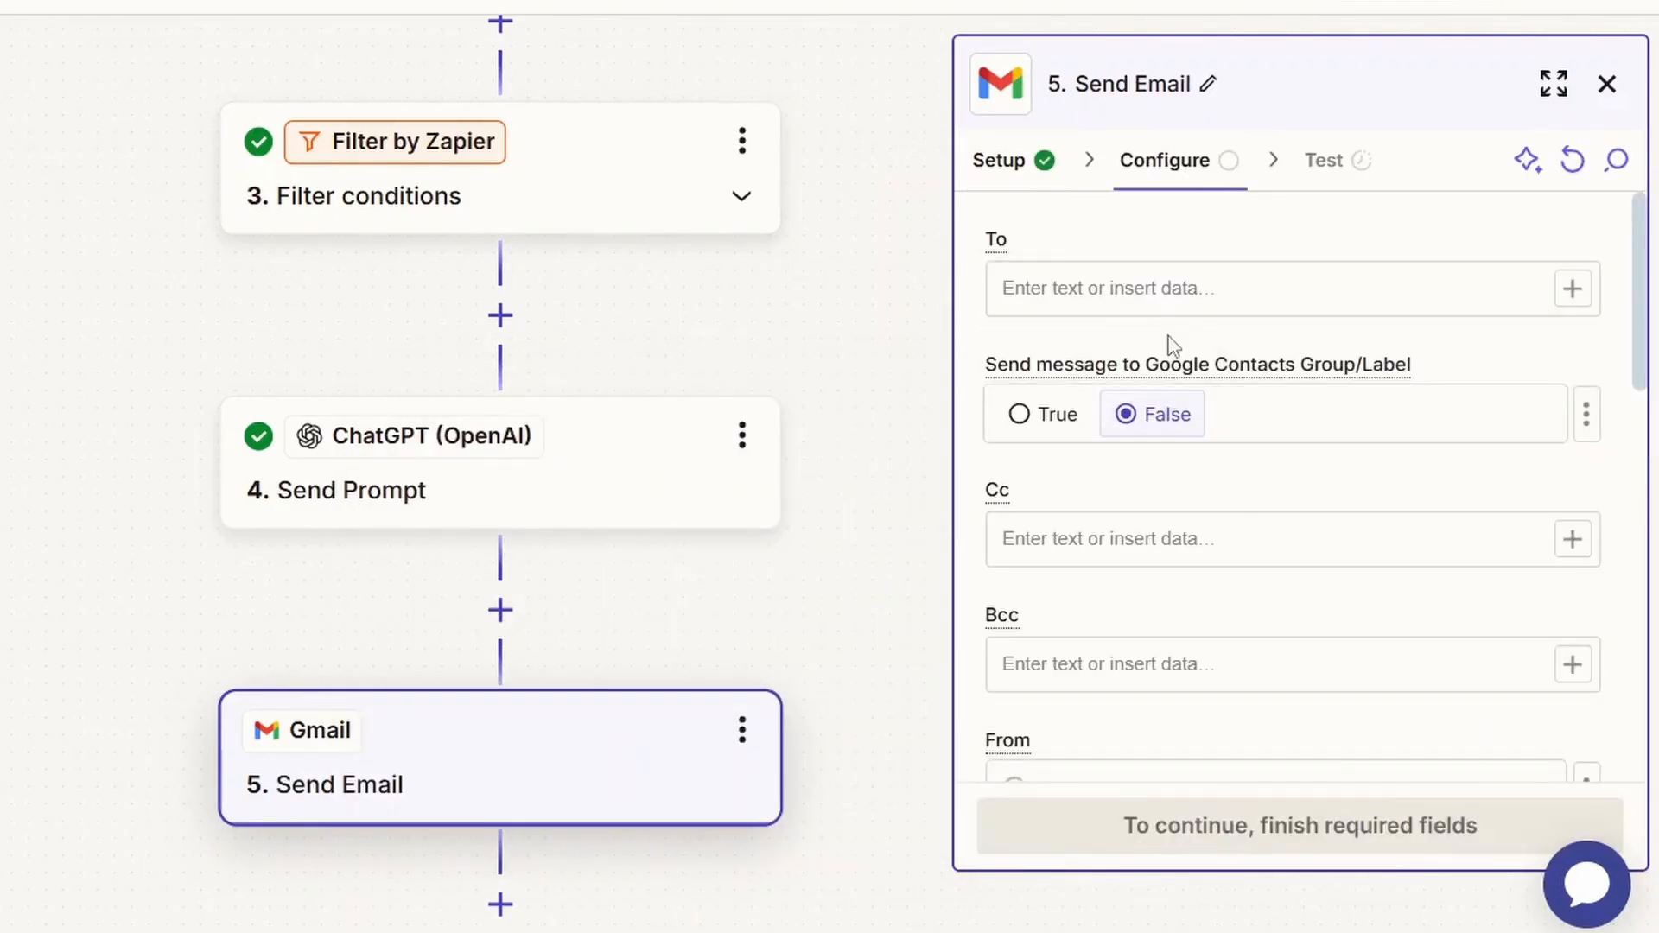
Set the Gmail message's subject to "Response".
{"action": "scroll", "coordinate": [1185, 303], "scroll_direction": "down", "scroll_amount": 10}
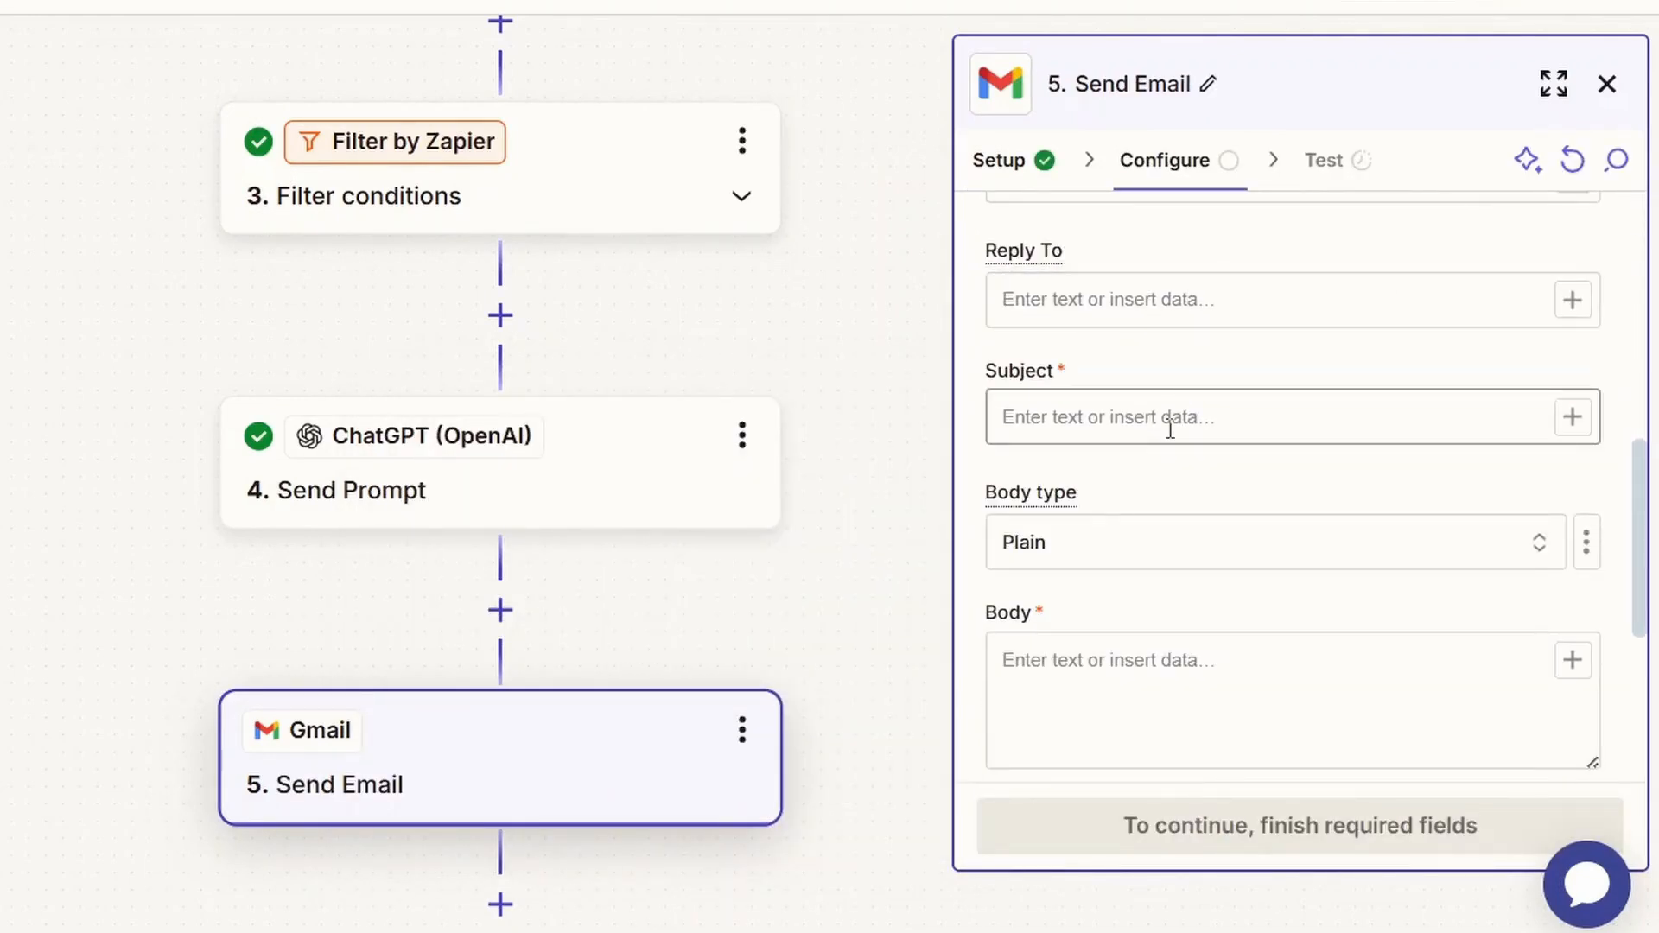
{"action": "left_click", "coordinate": [1170, 429]}
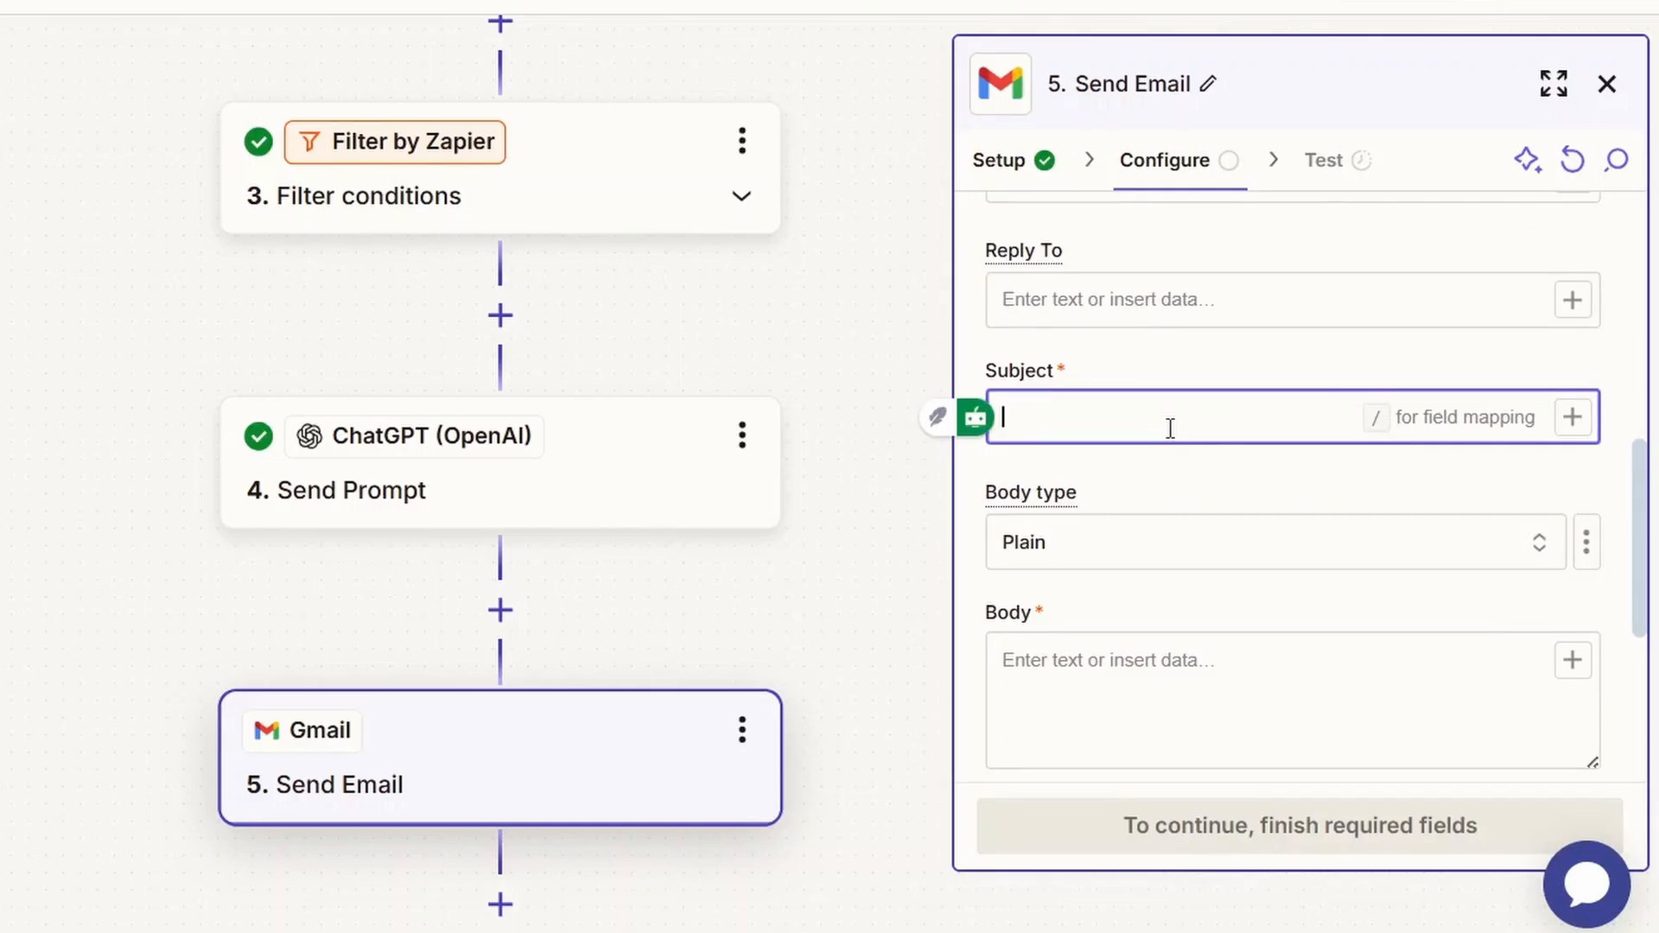
{"action": "type", "text": "Respo"}
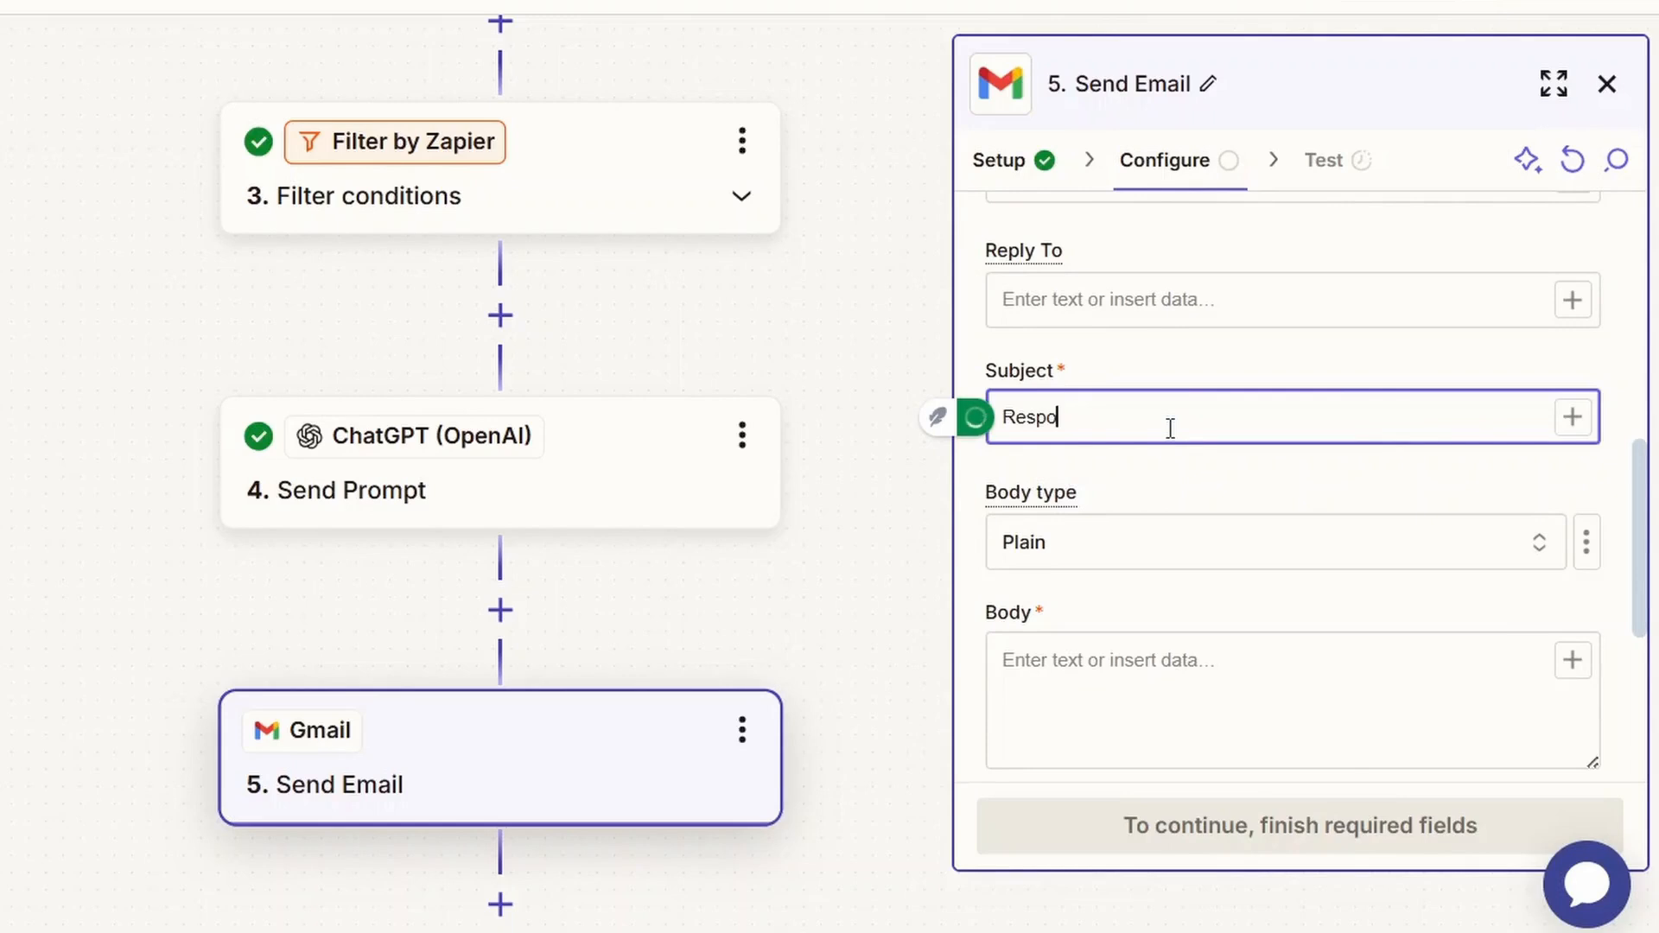
{"action": "type", "text": "nse"}
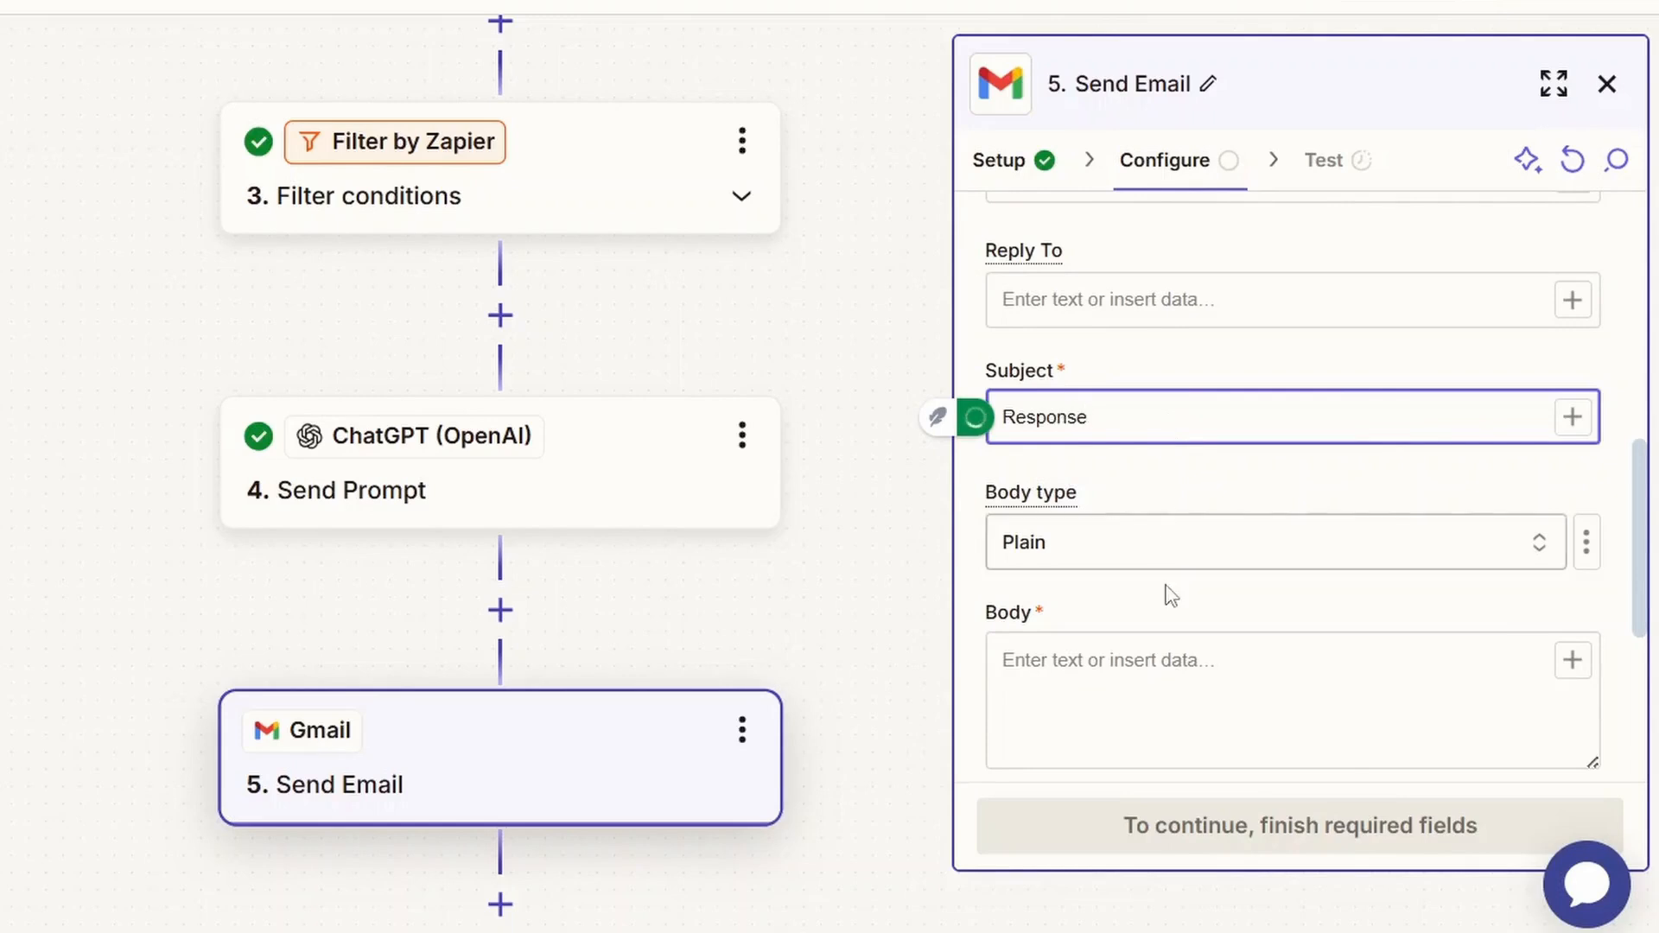
Paste the same follow-up email prompt into the Gmail message's body.
{"action": "scroll", "coordinate": [1167, 605], "scroll_direction": "down", "scroll_amount": 2}
{"action": "left_click", "coordinate": [1145, 562]}
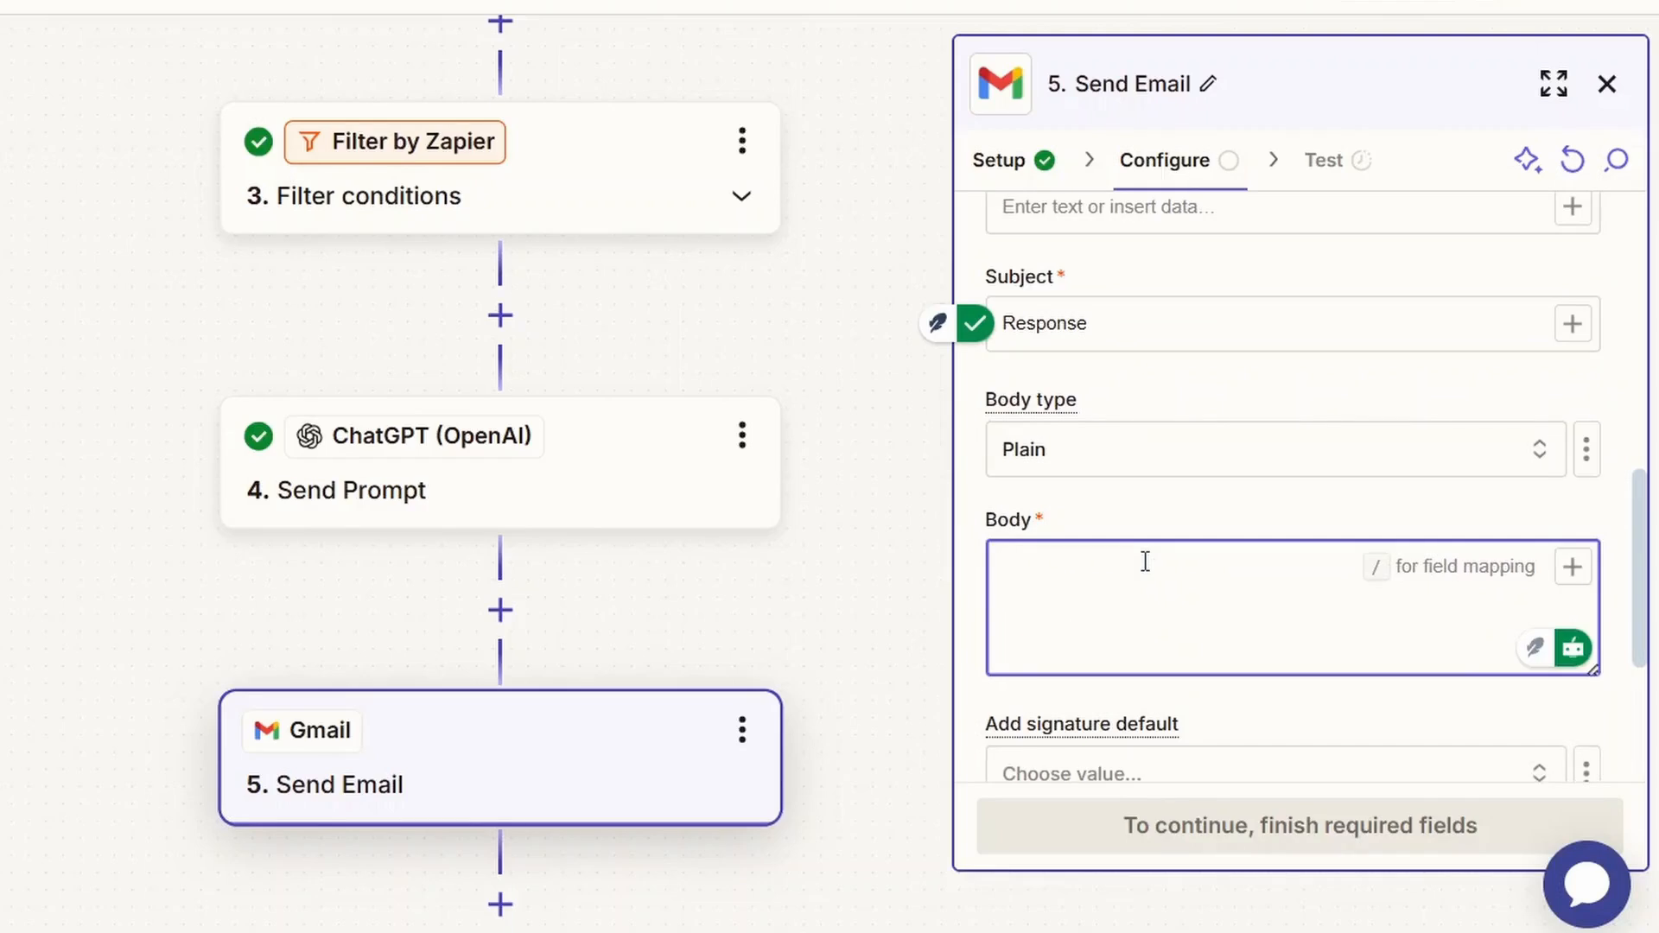
{"action": "type", "text": "Write a warm, professional follow-up email to First Name, who showed interest in our Service but hasn't responded since Last Contact Date. Encourage them to reply with any questions or concerns they might have."}
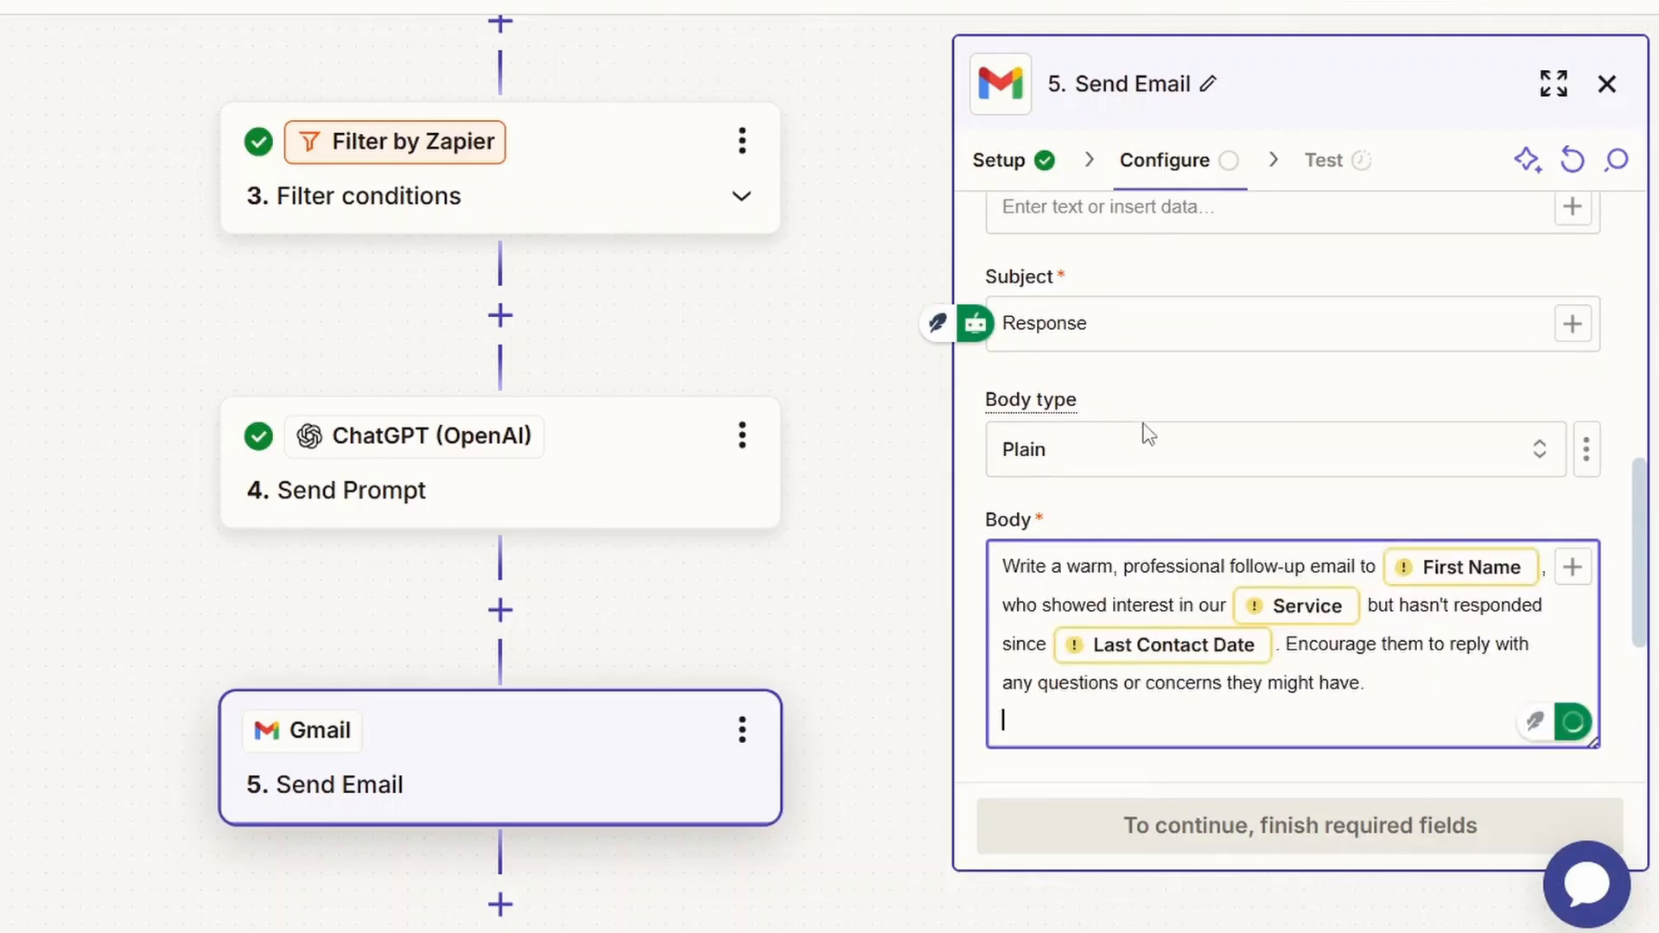
Replace the body's First Name placeholder with the contact's first name and the Service placeholder with "research".
{"action": "left_click", "coordinate": [1455, 578]}
{"action": "key", "text": "BackSpace"}
{"action": "type", "text": "Ansh,"}
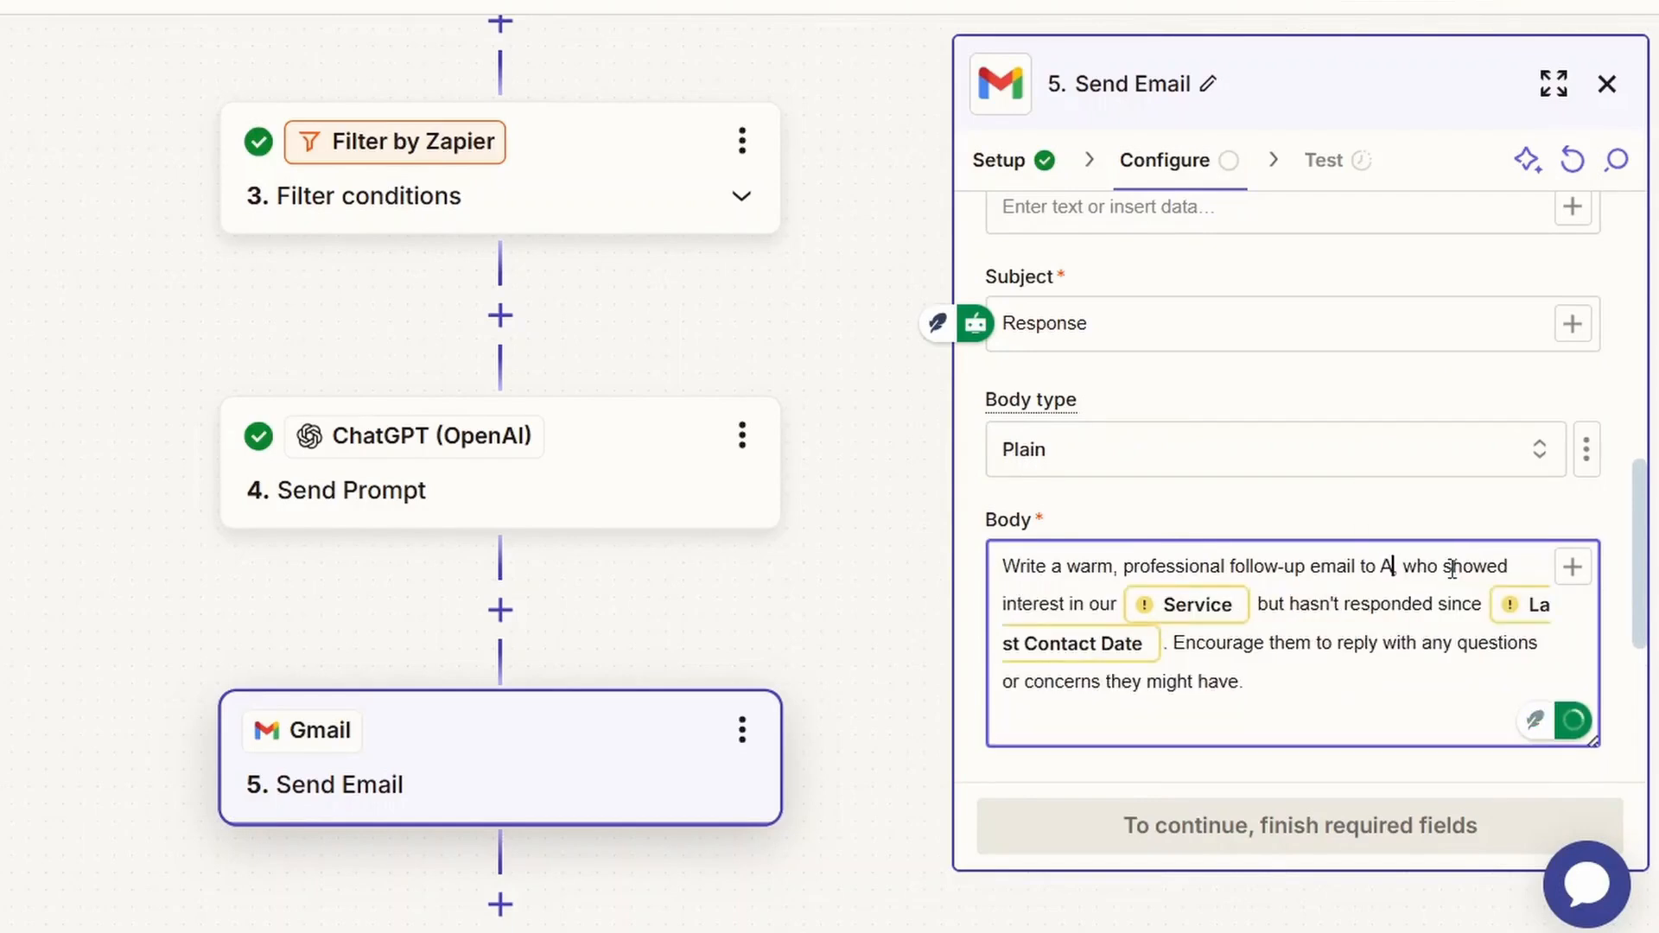
{"action": "left_click", "coordinate": [1207, 620]}
{"action": "key", "text": "BackSpace"}
{"action": "type", "text": "research"}
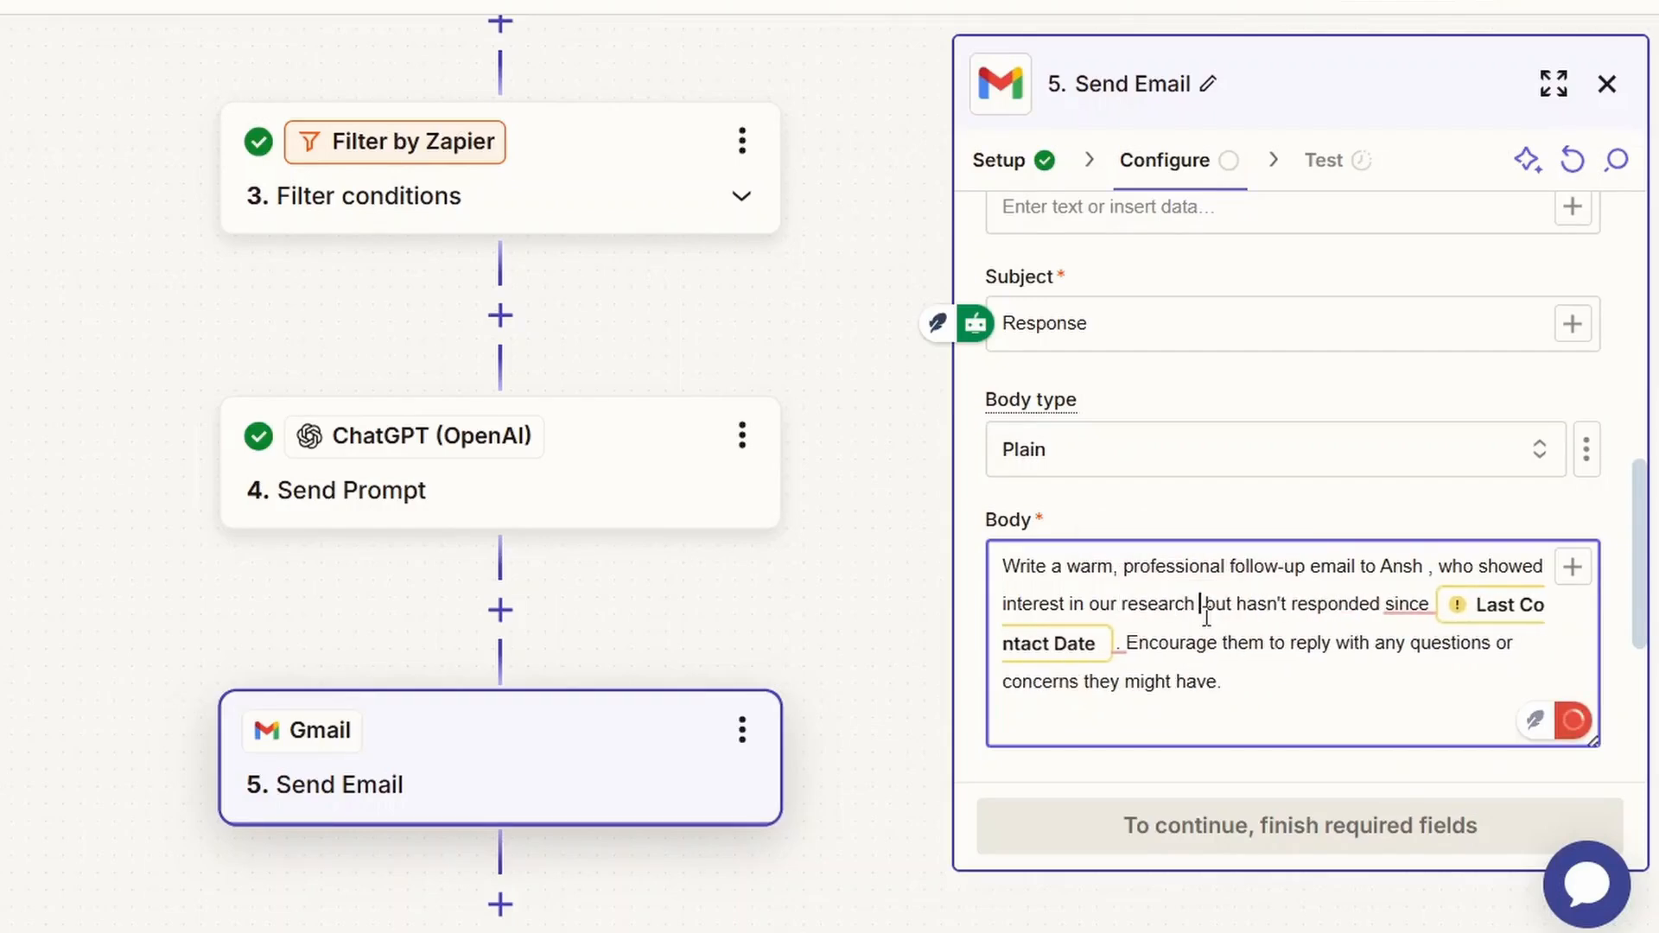
Replace the body's Last Contact Date placeholder with a date starting with 10-05.
{"action": "left_click", "coordinate": [1505, 611]}
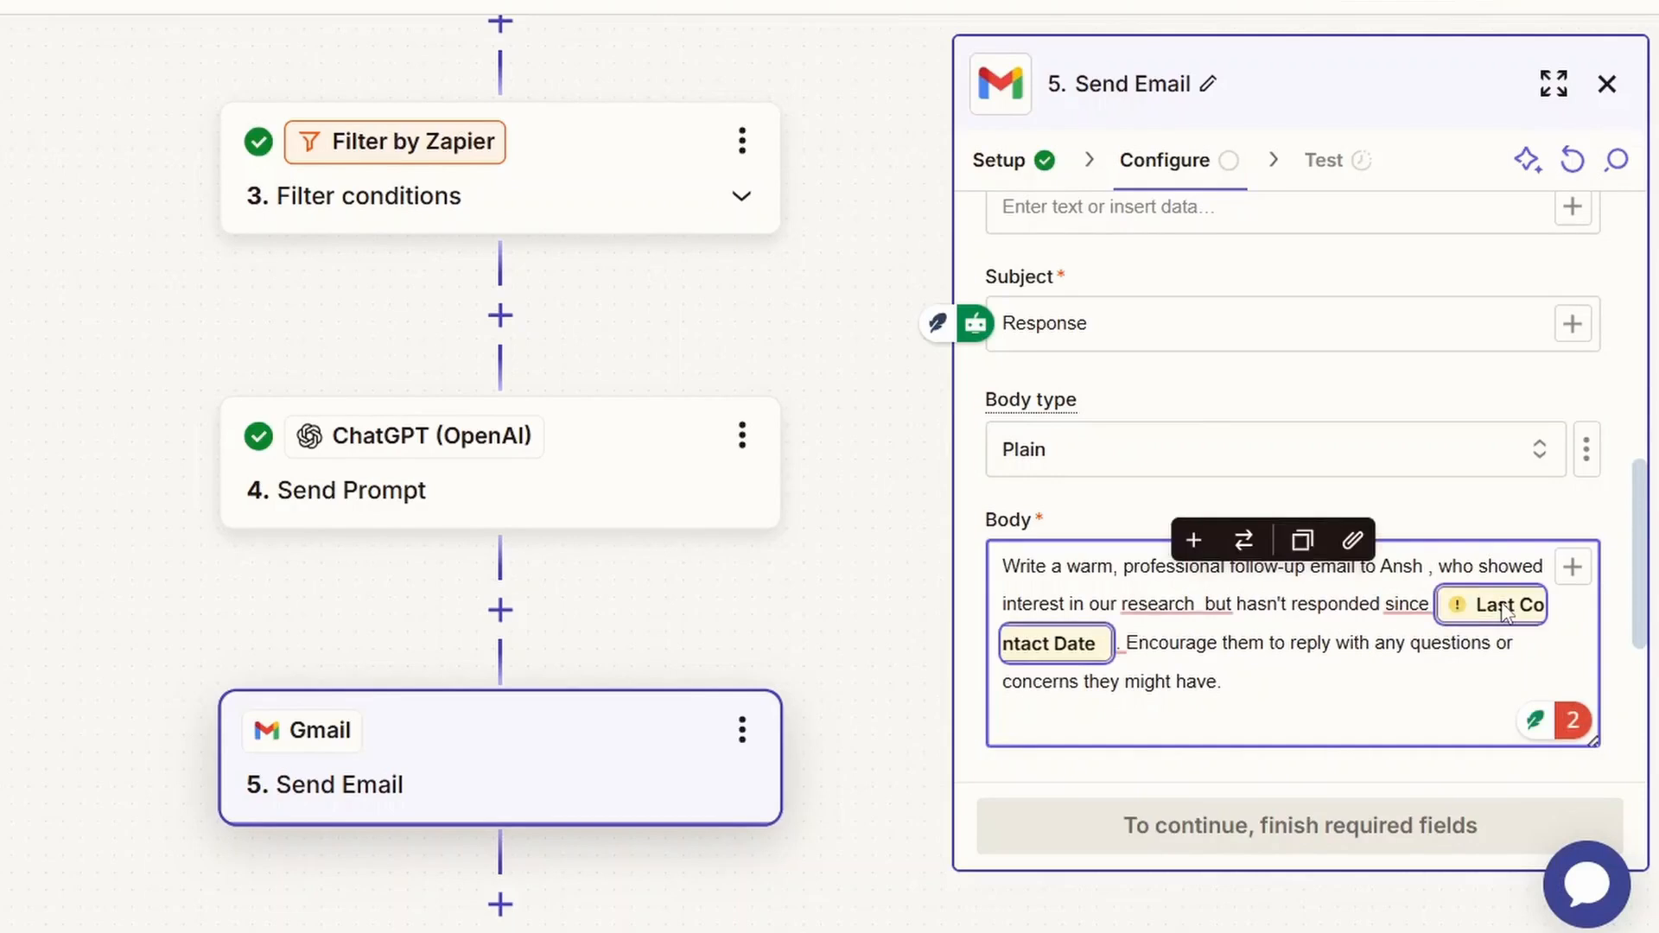
{"action": "key", "text": "BackSpace"}
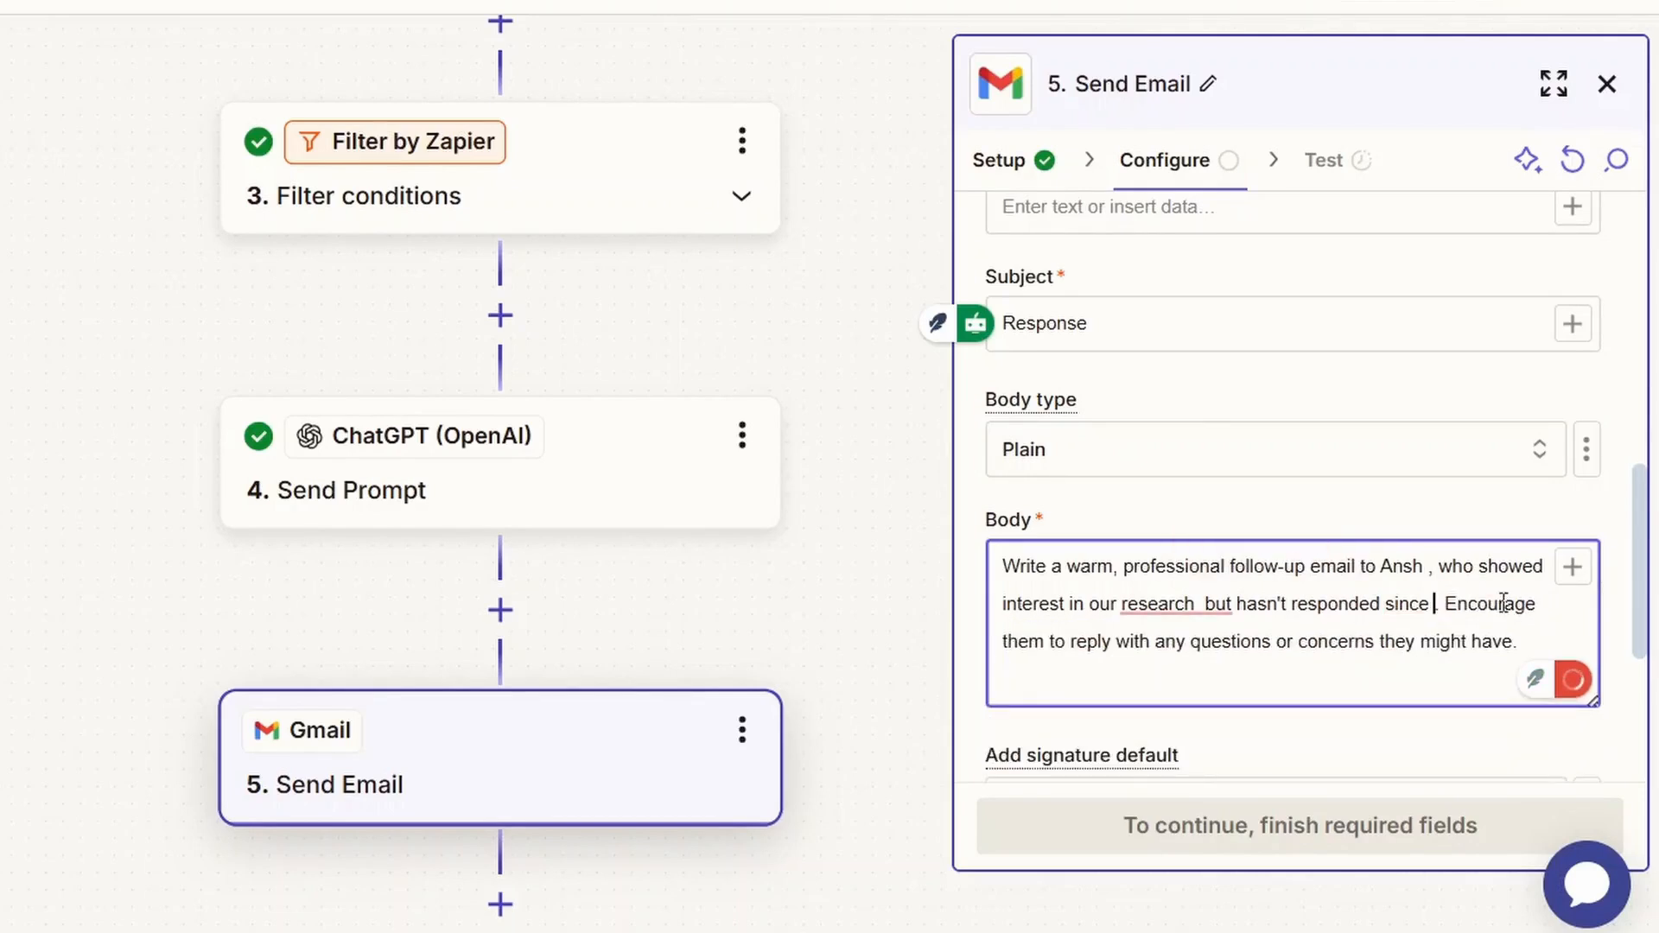
{"action": "type", "text": "10"}
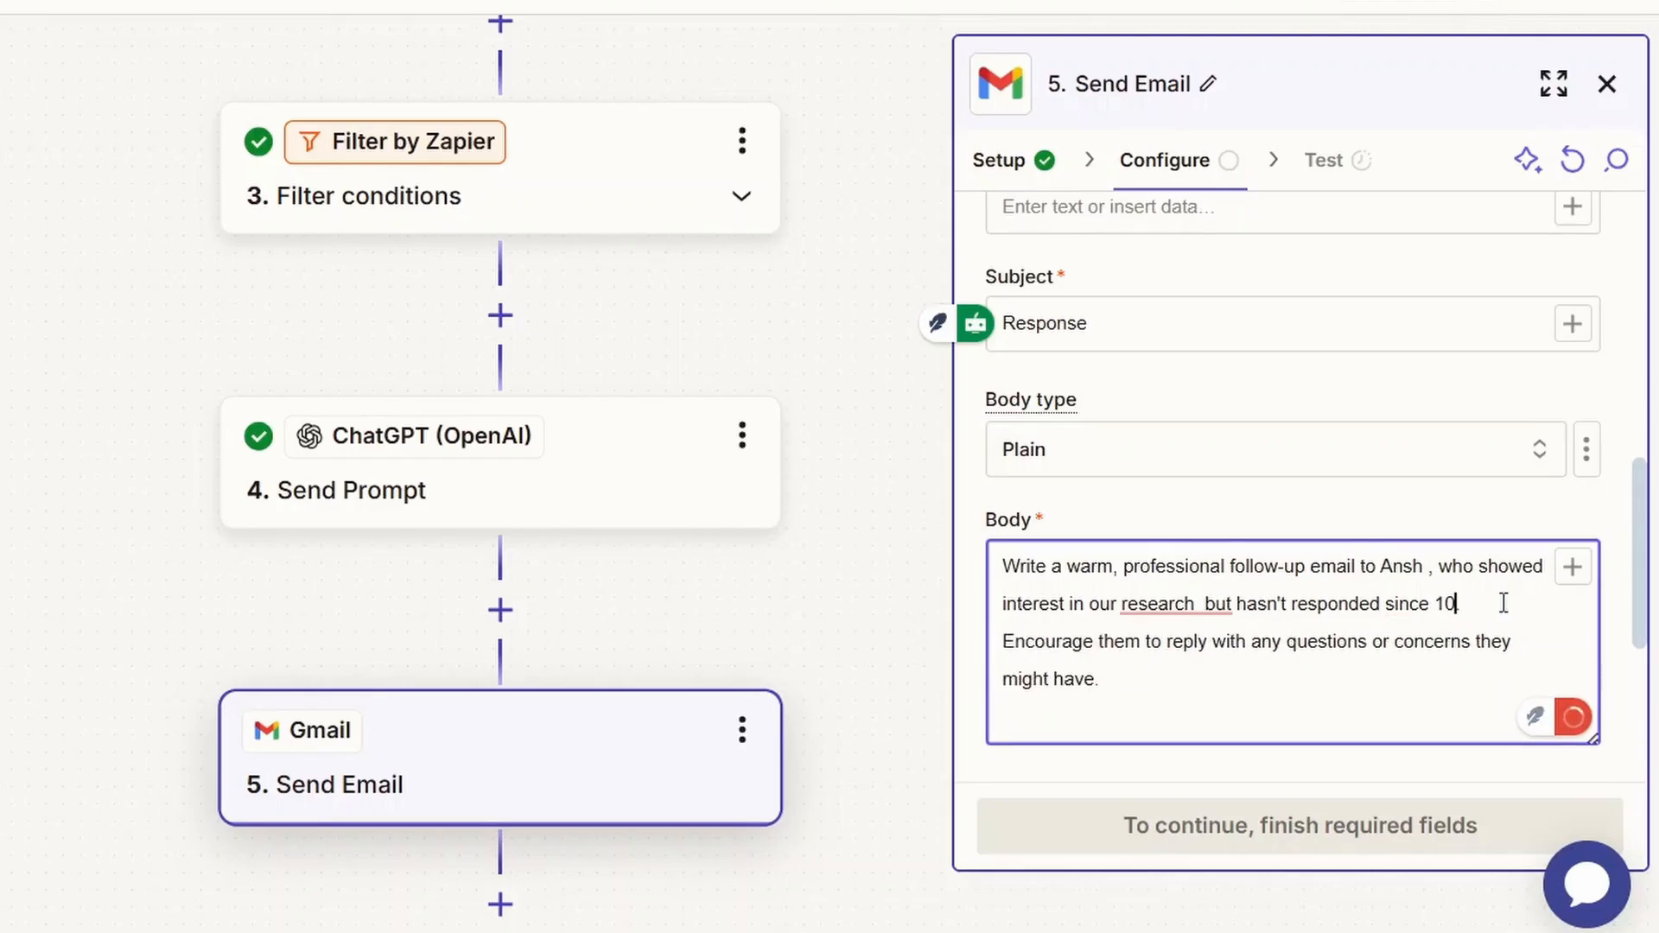
{"action": "type", "text": "-05-2025"}
Finish the Gmail step's configuration and test sending the message.
{"action": "scroll", "coordinate": [1423, 677], "scroll_direction": "down", "scroll_amount": 5}
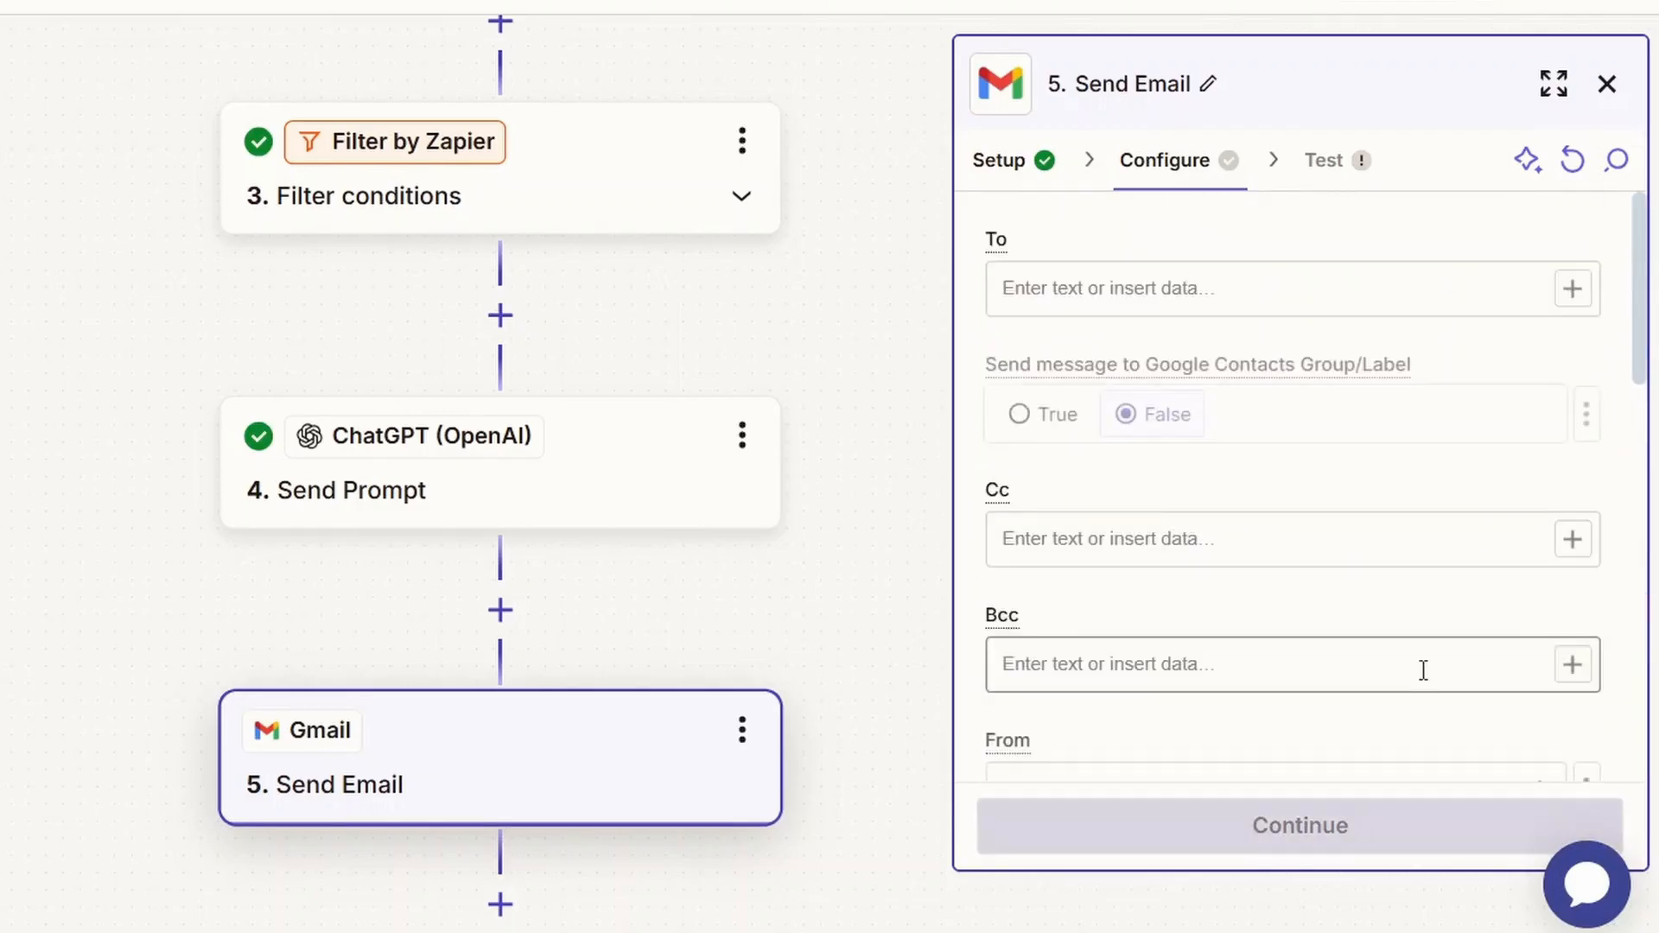
{"action": "left_click", "coordinate": [1378, 845]}
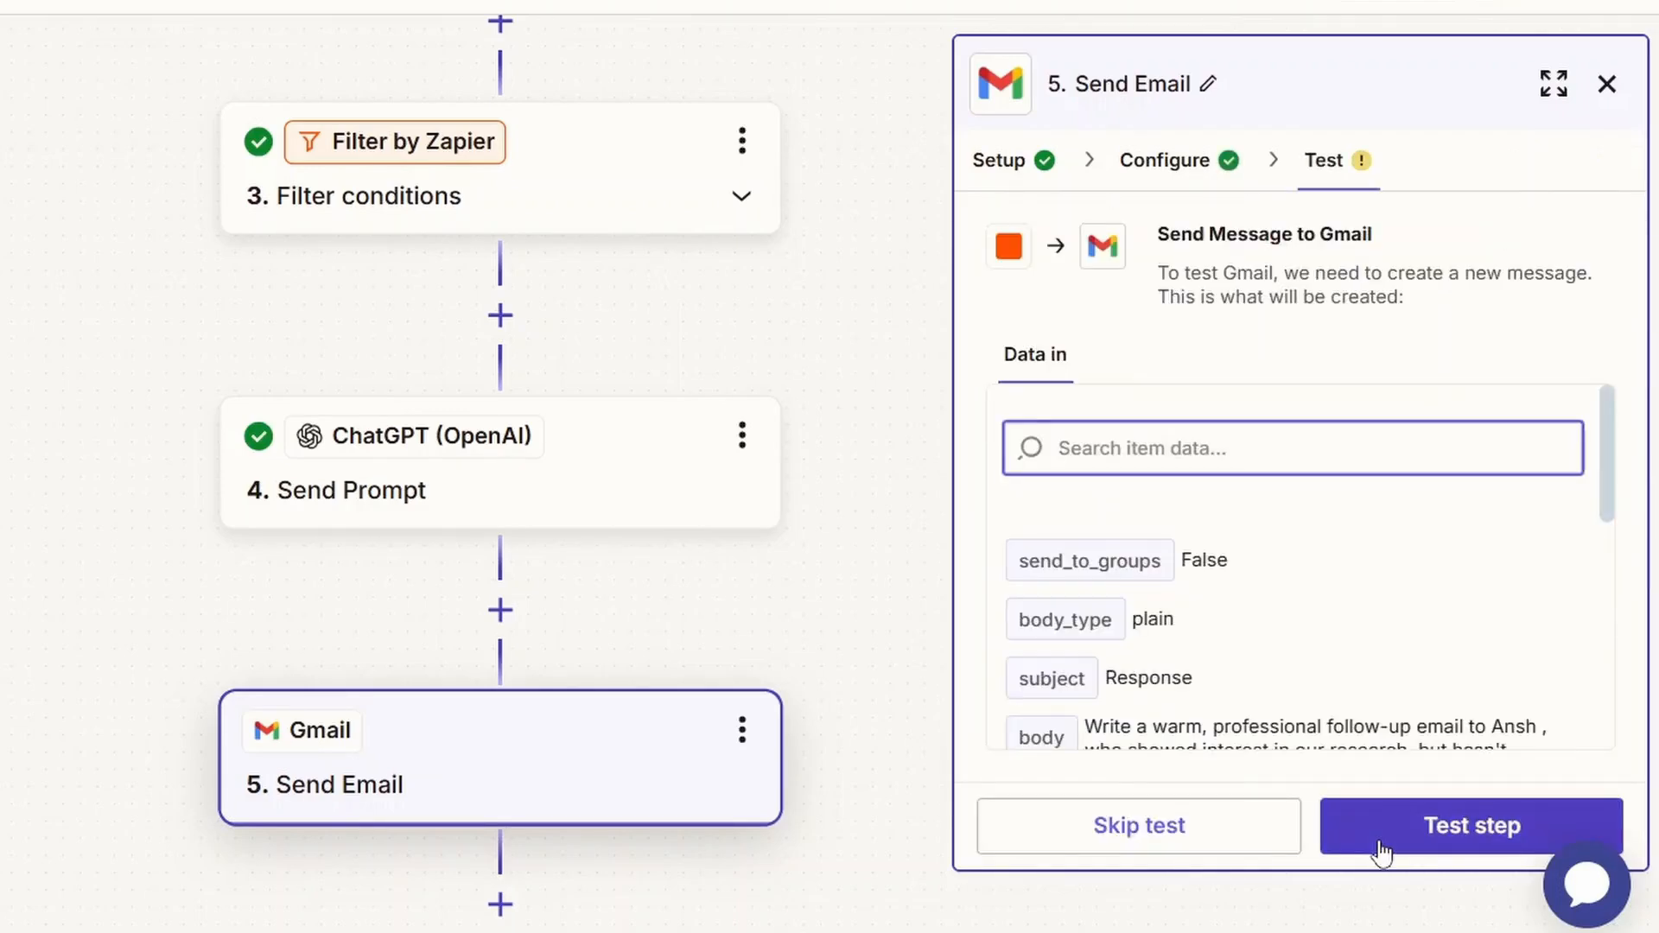
{"action": "left_click", "coordinate": [1381, 851]}
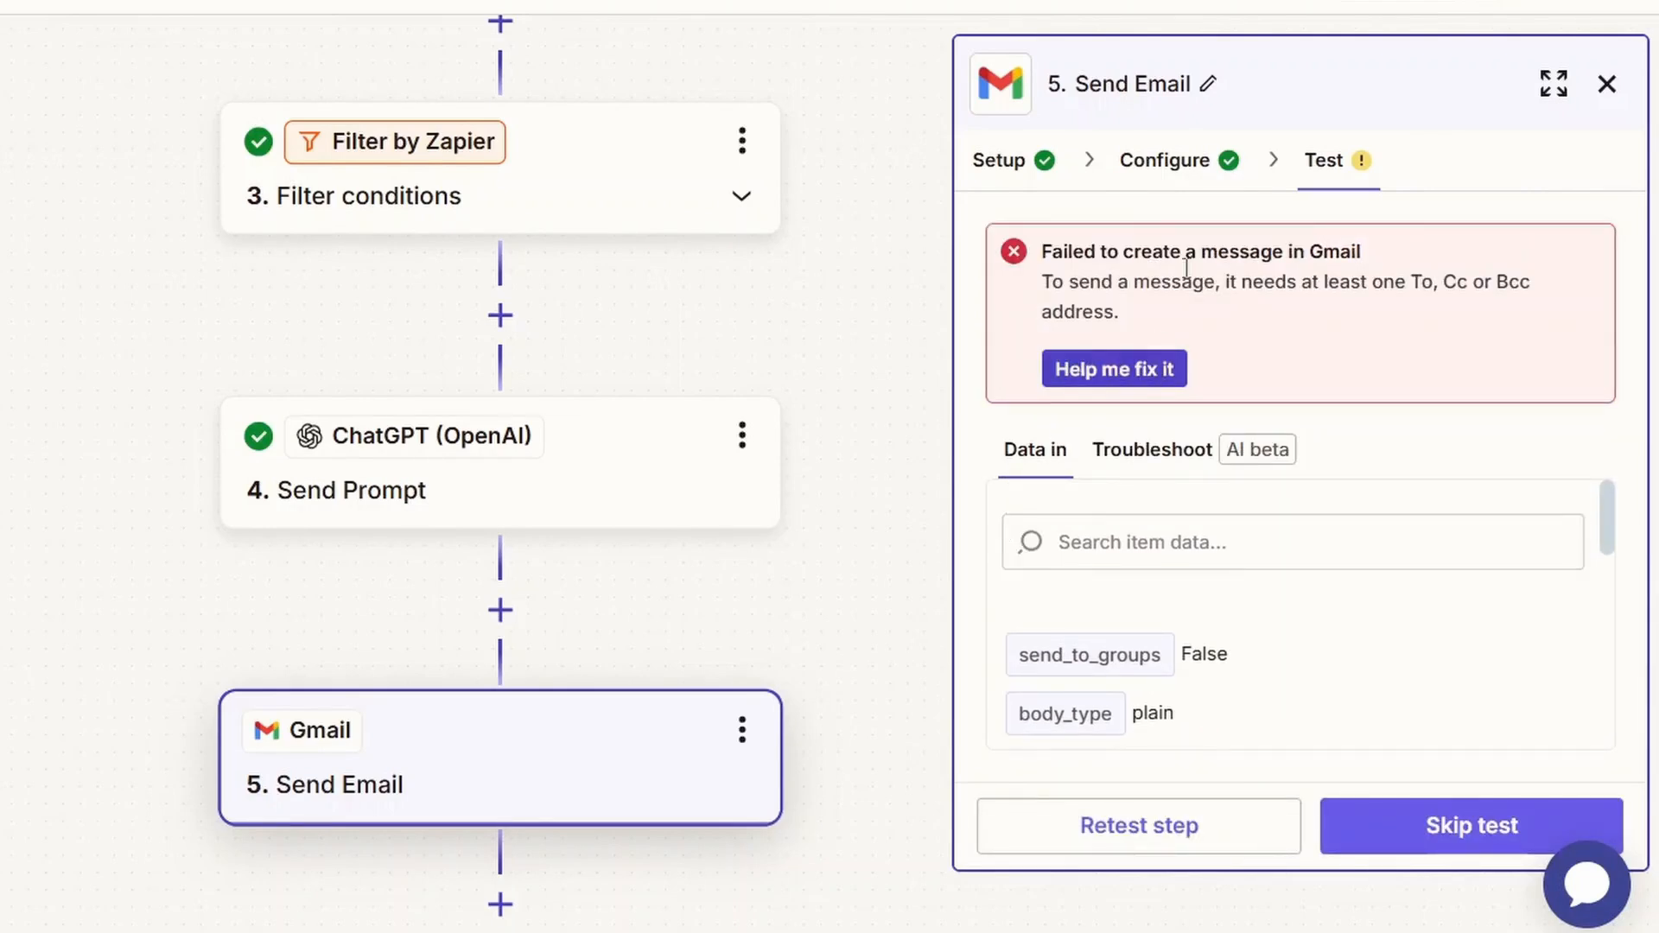
Reopen the Gmail step's configuration and fill in the recipient's email address in the To field.
{"action": "left_click", "coordinate": [1197, 180]}
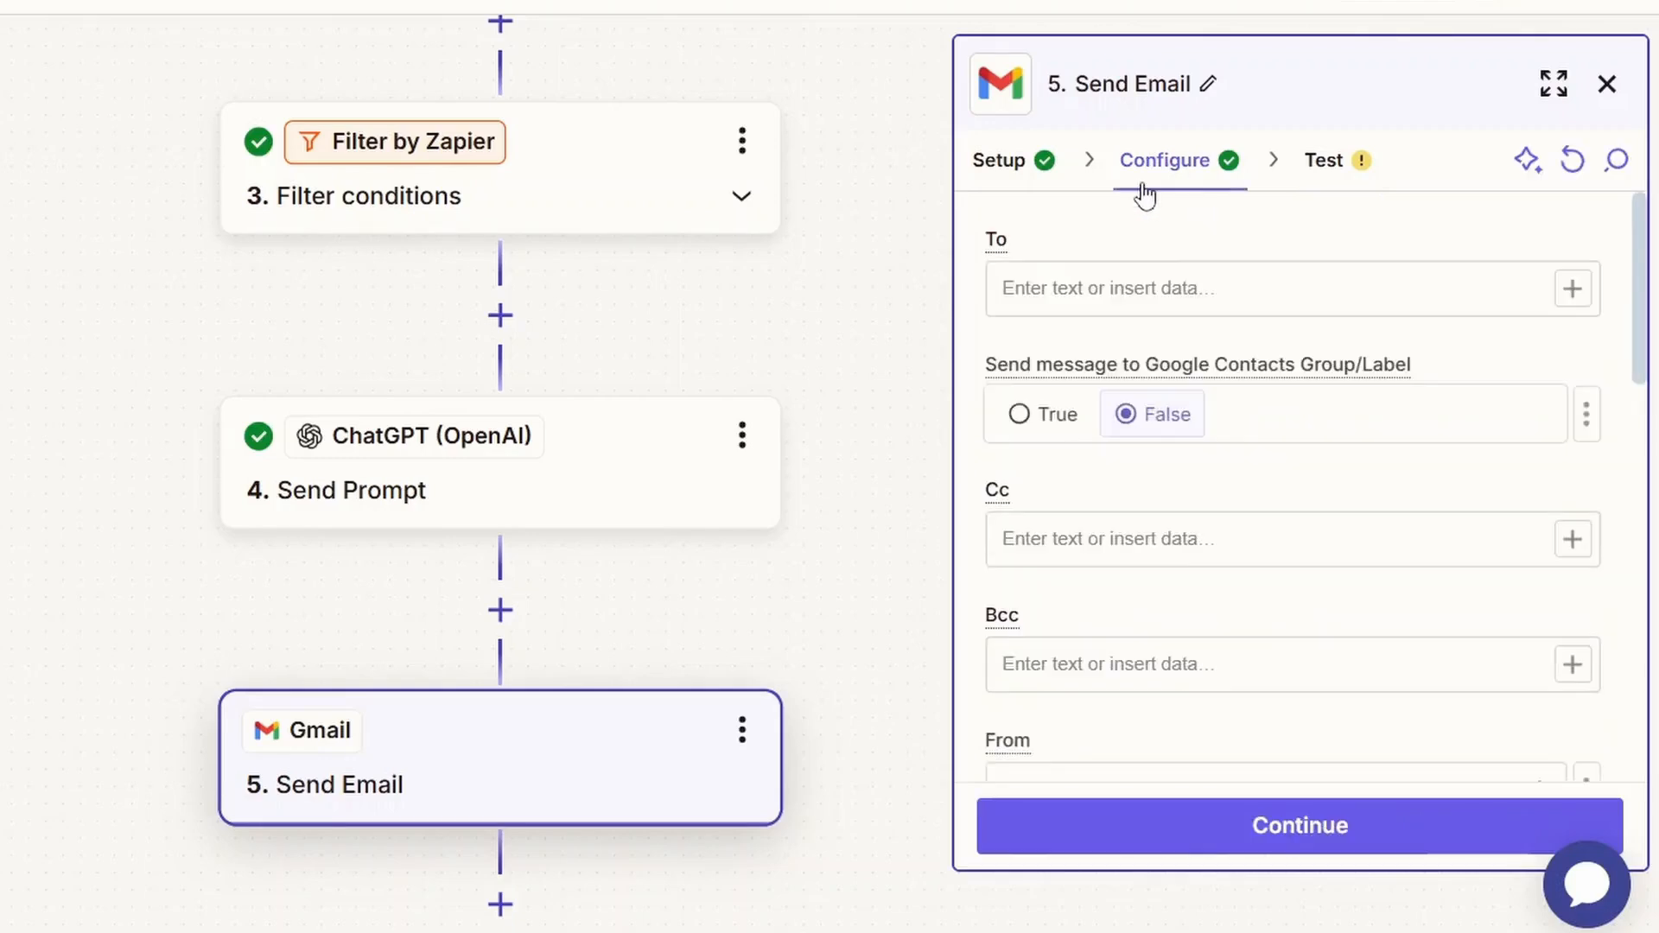
{"action": "scroll", "coordinate": [1317, 588], "scroll_direction": "down", "scroll_amount": 7}
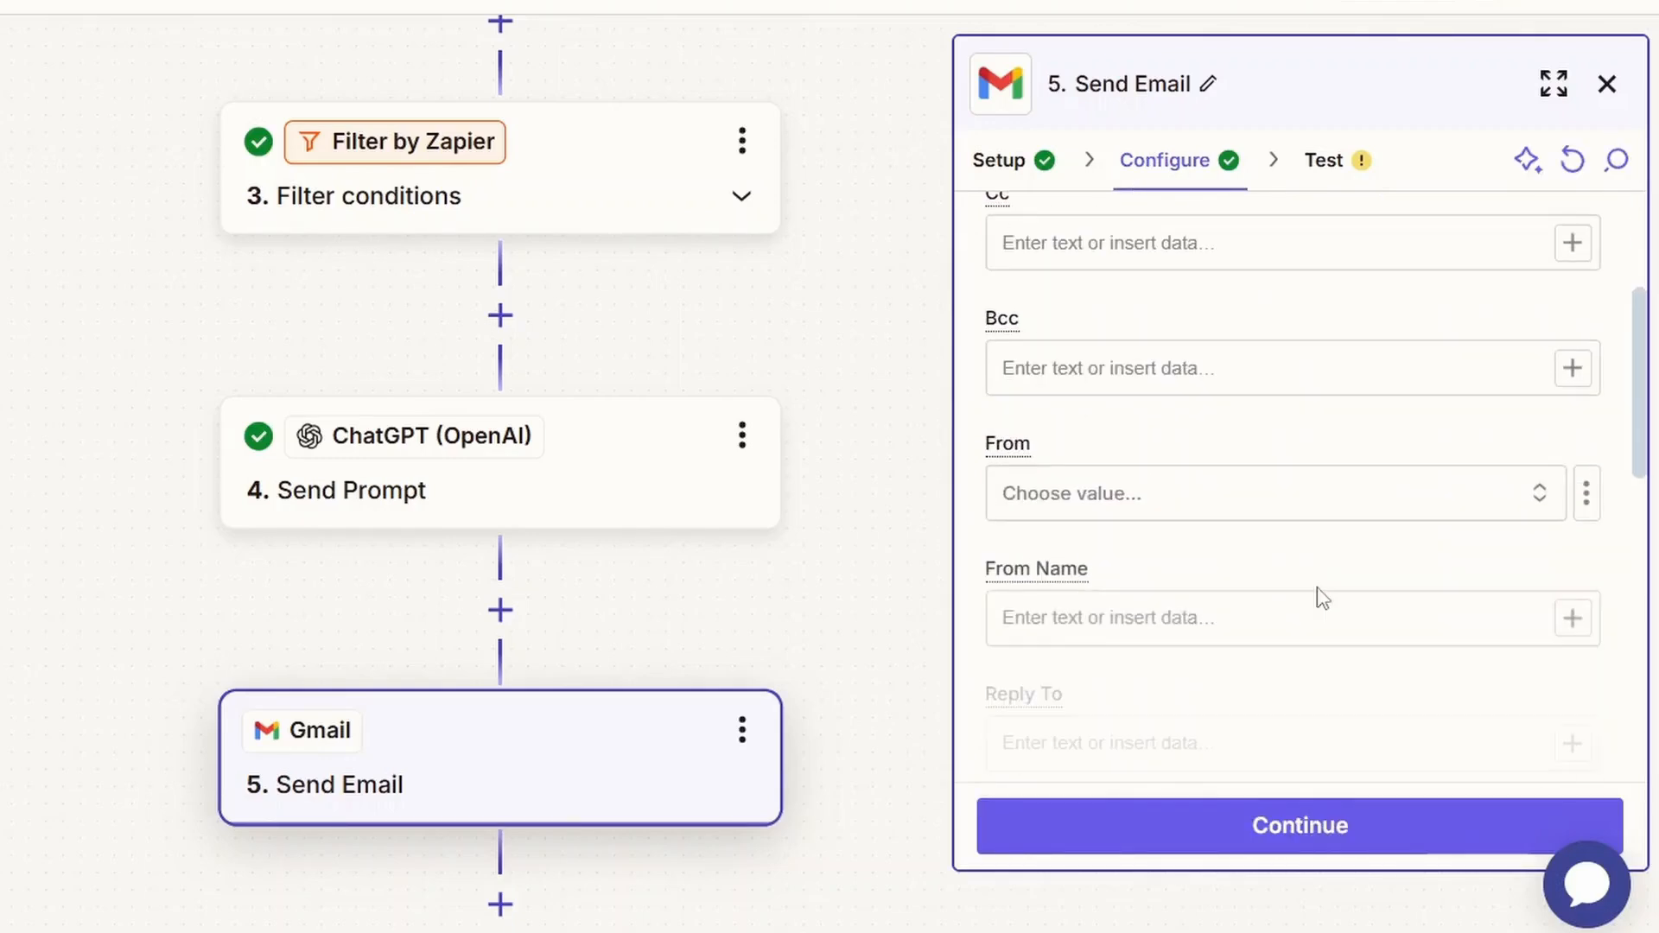
{"action": "left_click", "coordinate": [1319, 588]}
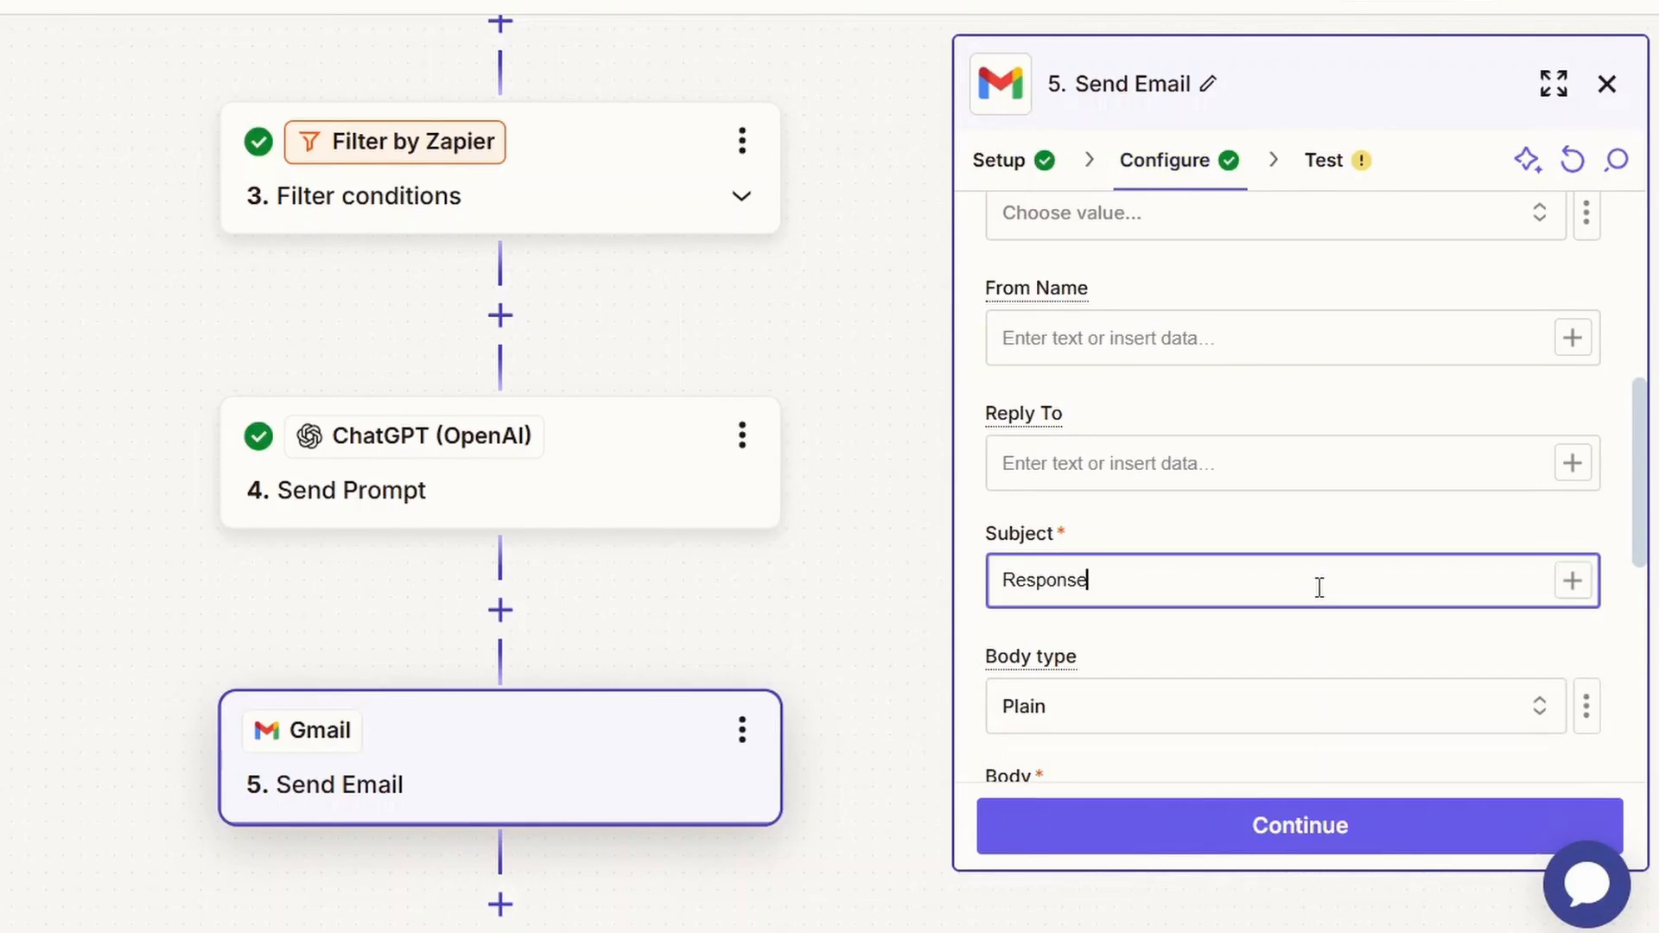
{"action": "scroll", "coordinate": [1319, 586], "scroll_direction": "up", "scroll_amount": 6}
{"action": "left_click", "coordinate": [1290, 306]}
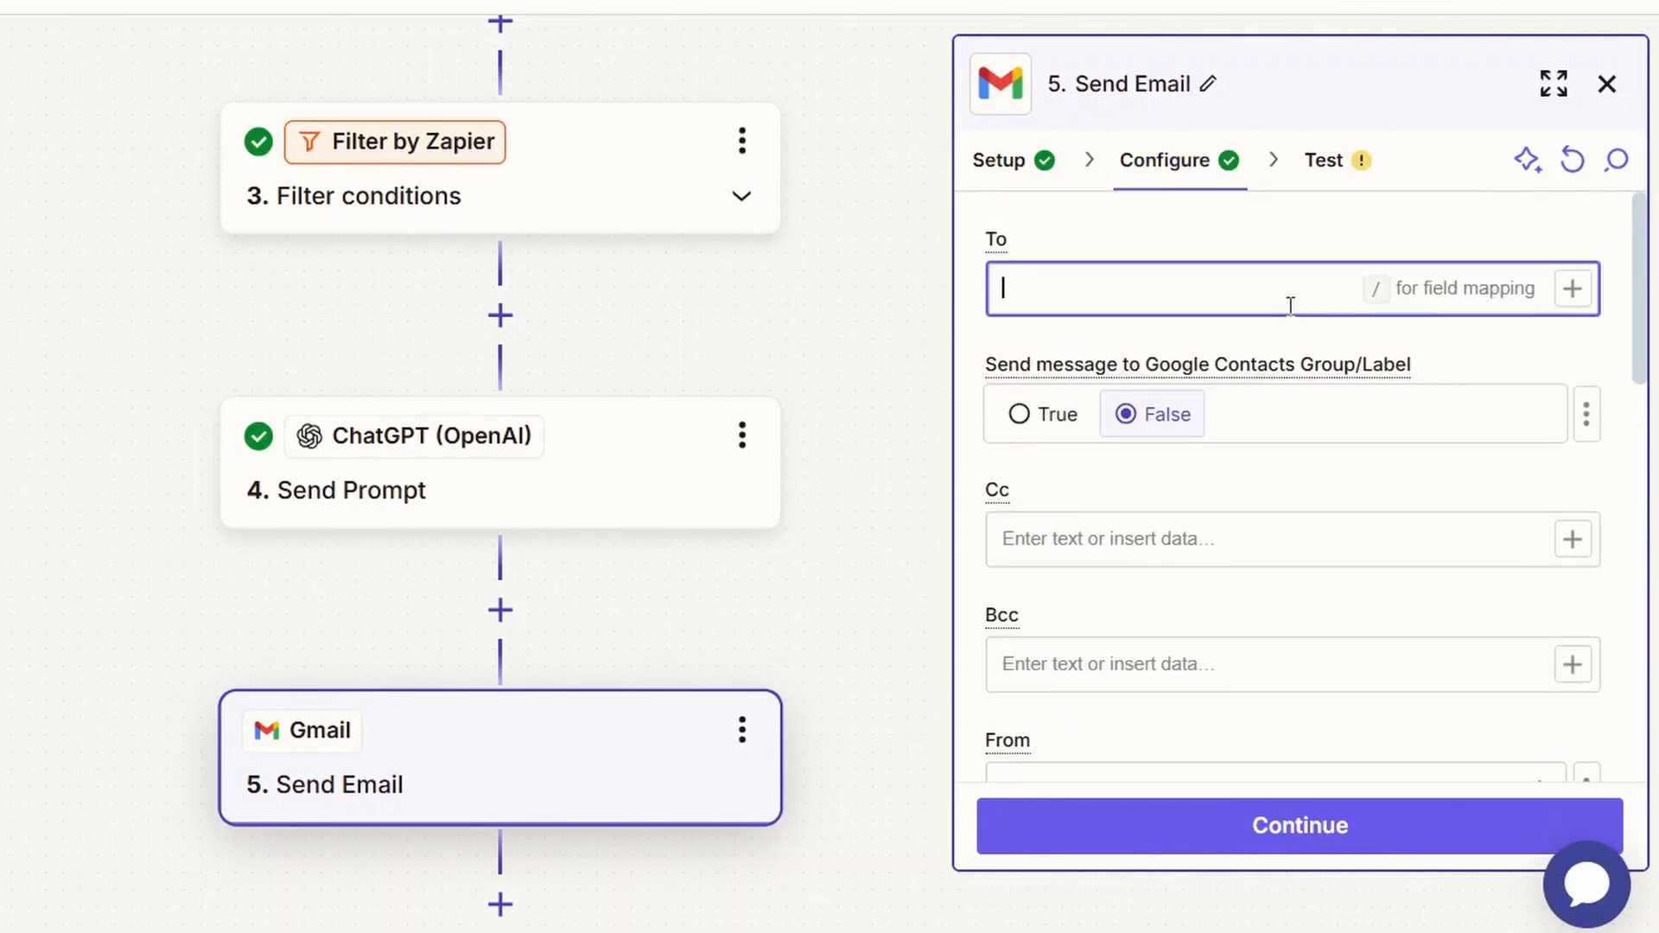
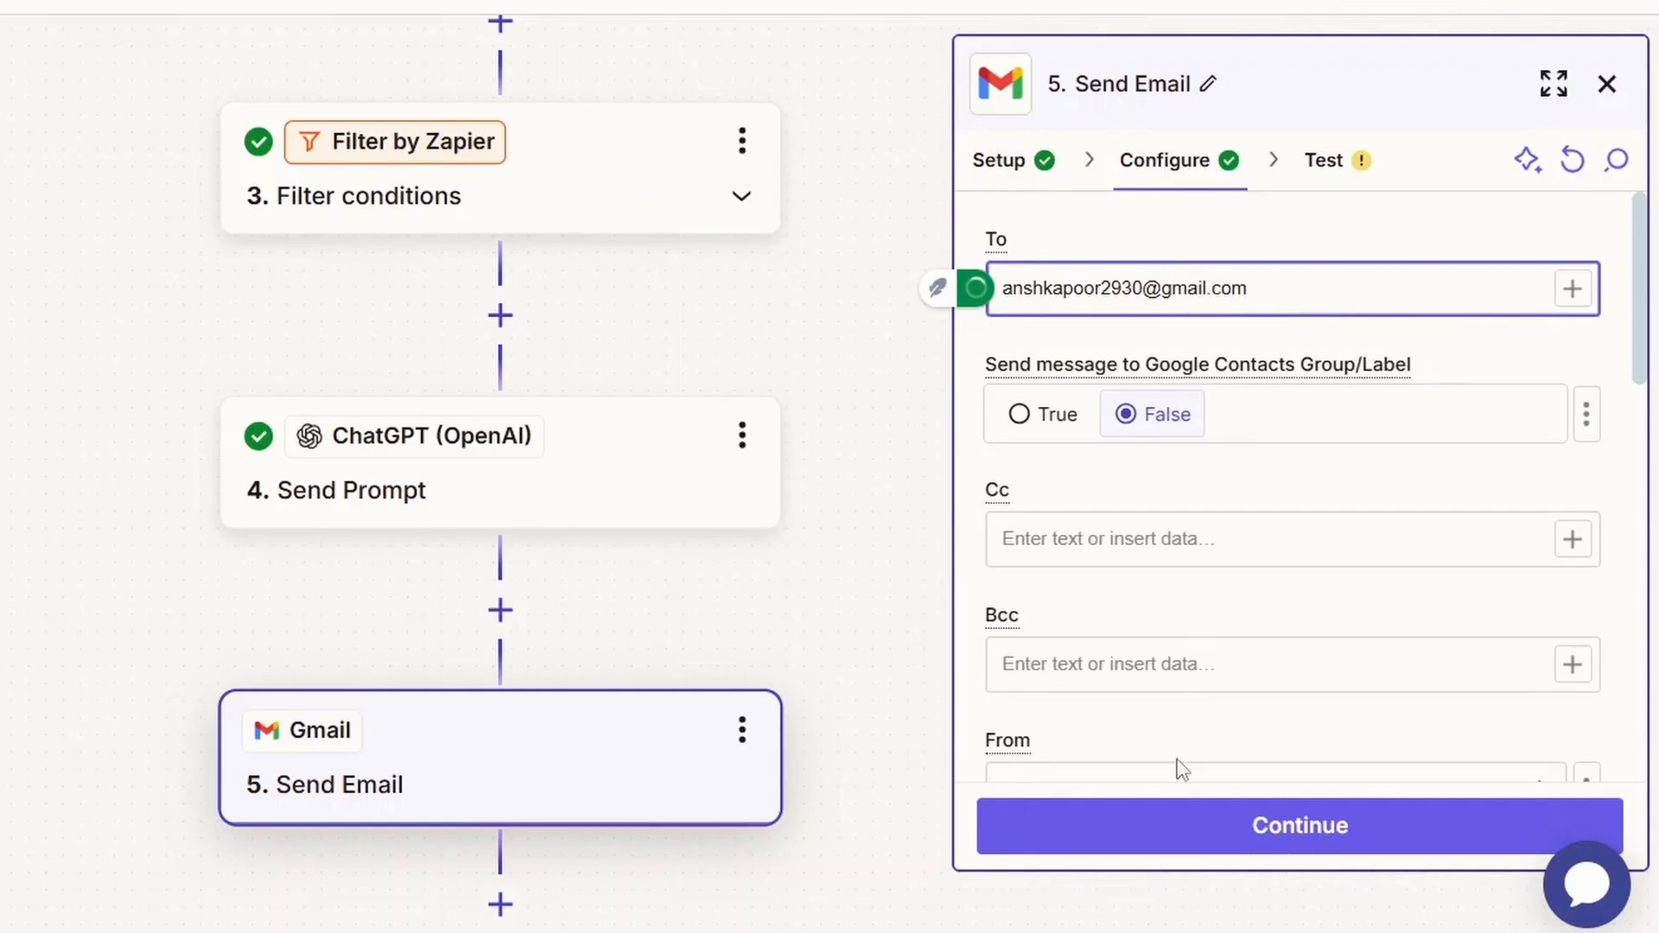
Test sending the message again, then switch to the Gmail inbox and open the received "Response" email.
{"action": "left_click", "coordinate": [1166, 824]}
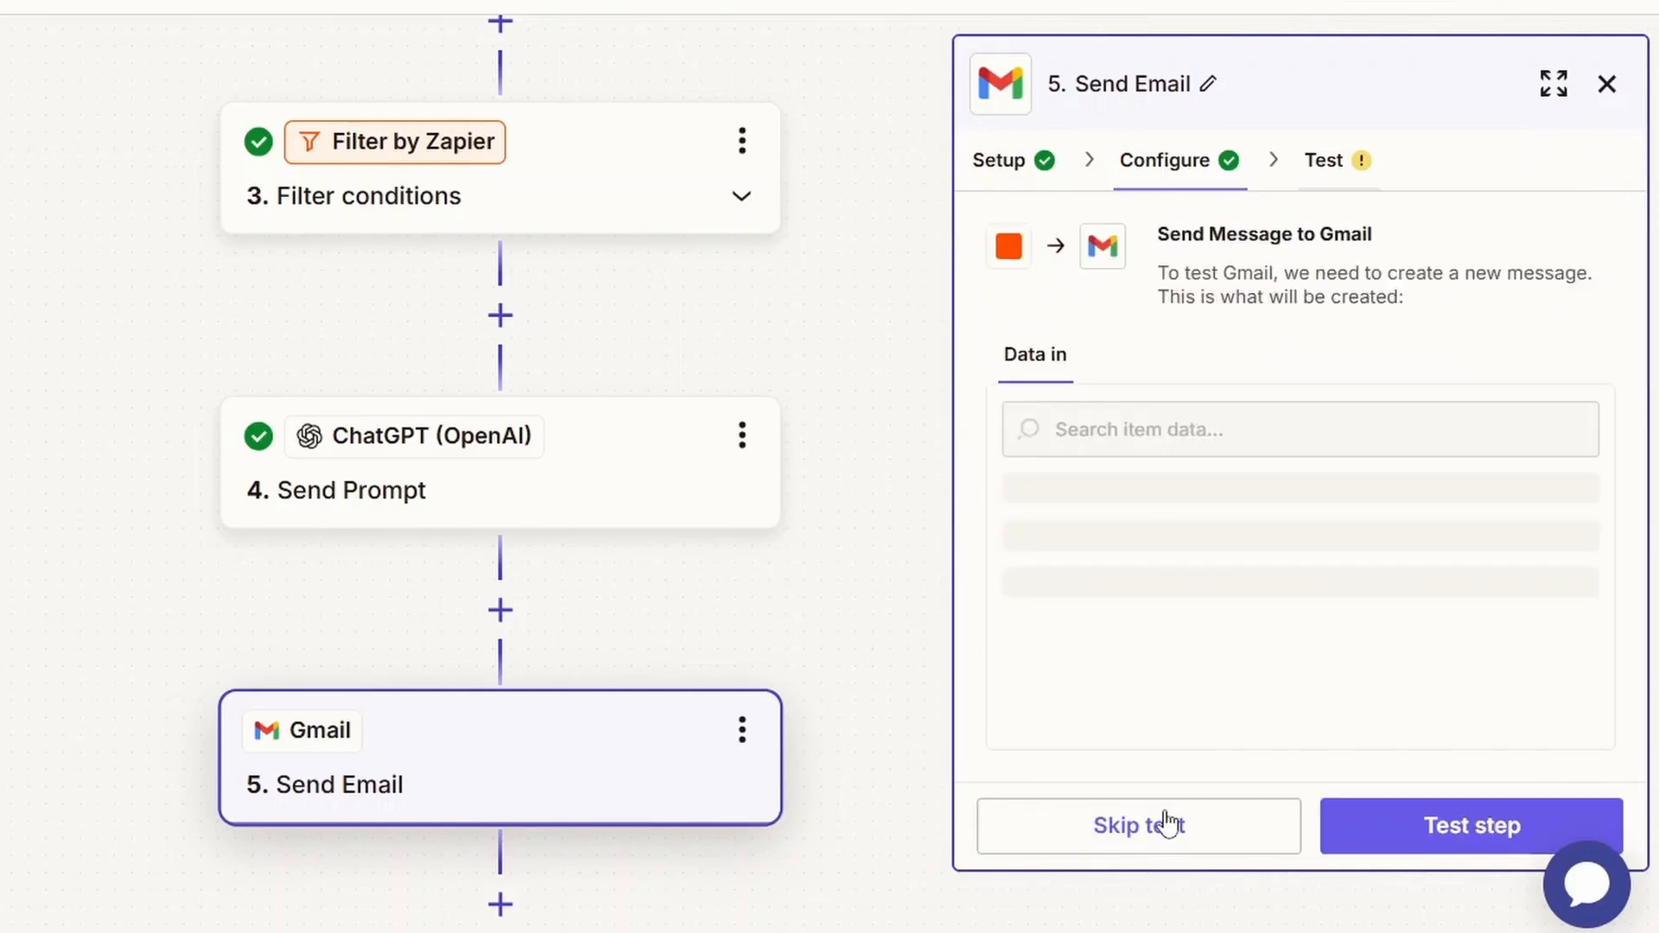
{"action": "left_click", "coordinate": [1344, 825]}
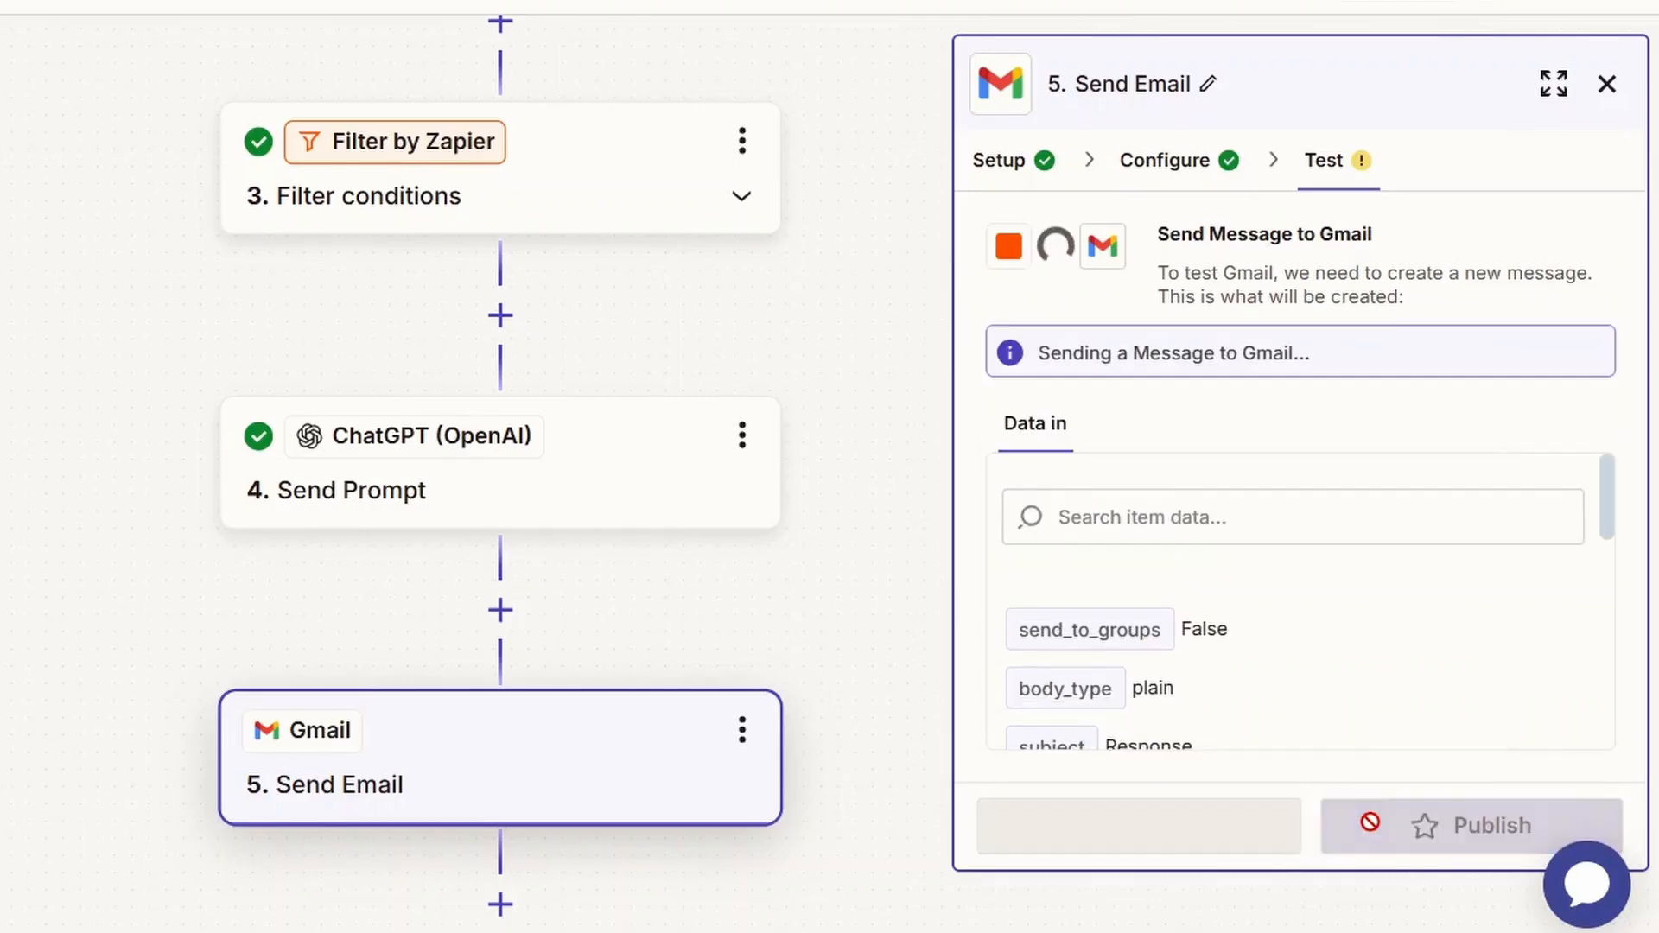
{"action": "scroll", "coordinate": [857, 424], "scroll_direction": "up", "scroll_amount": 3}
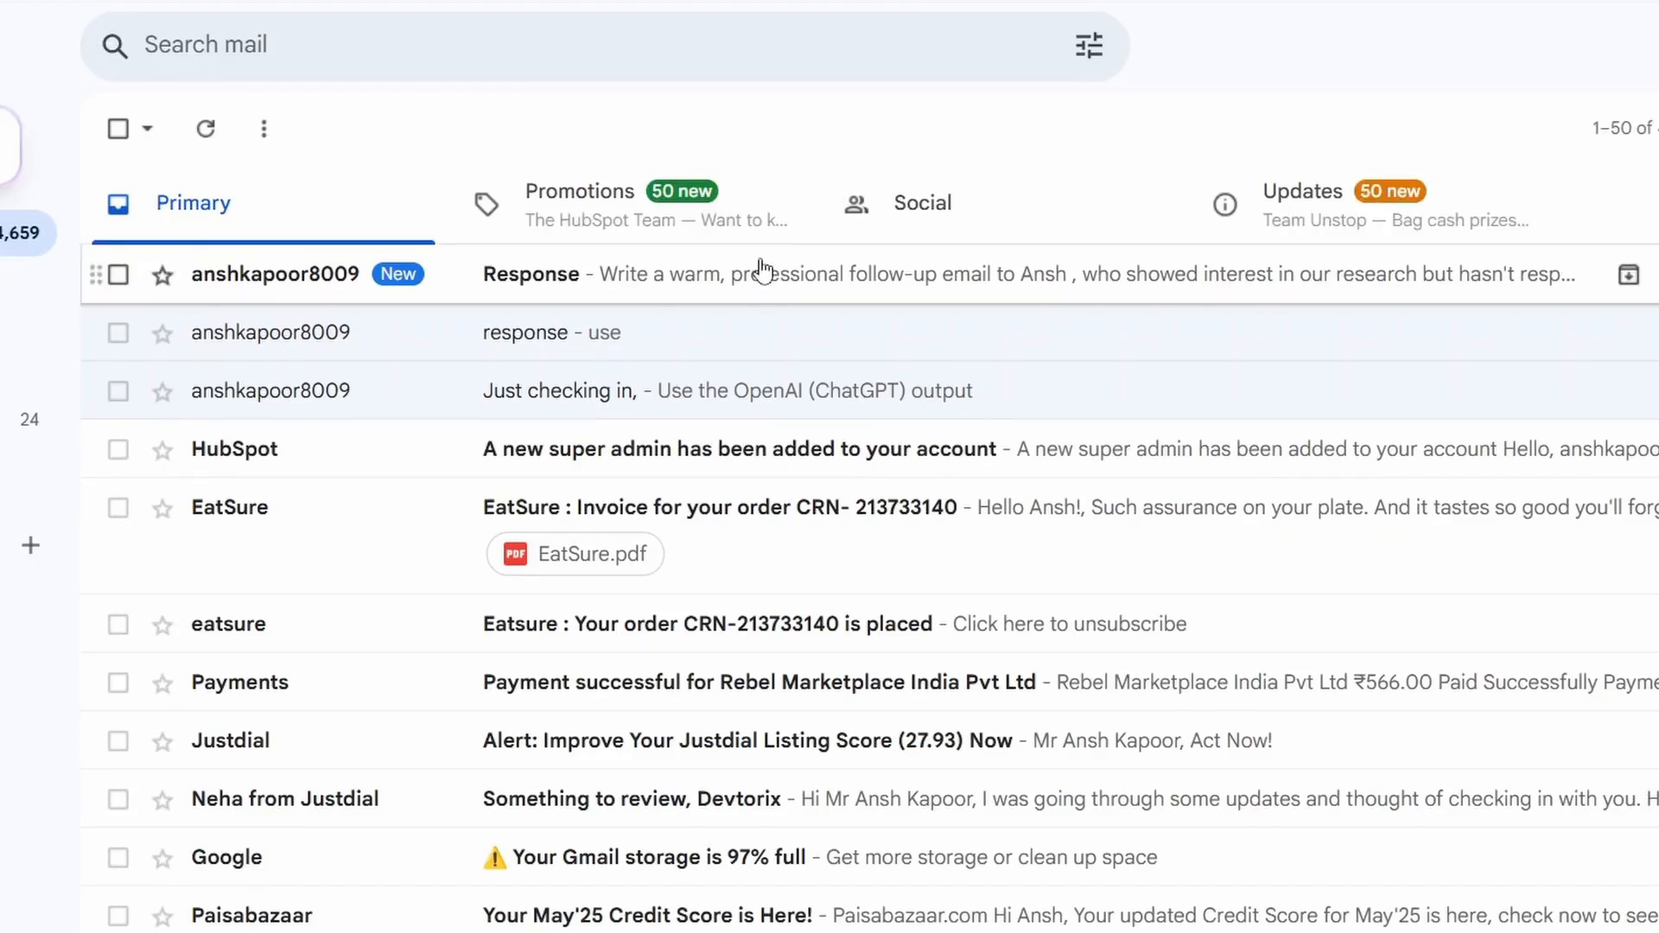
{"action": "left_click", "coordinate": [787, 298]}
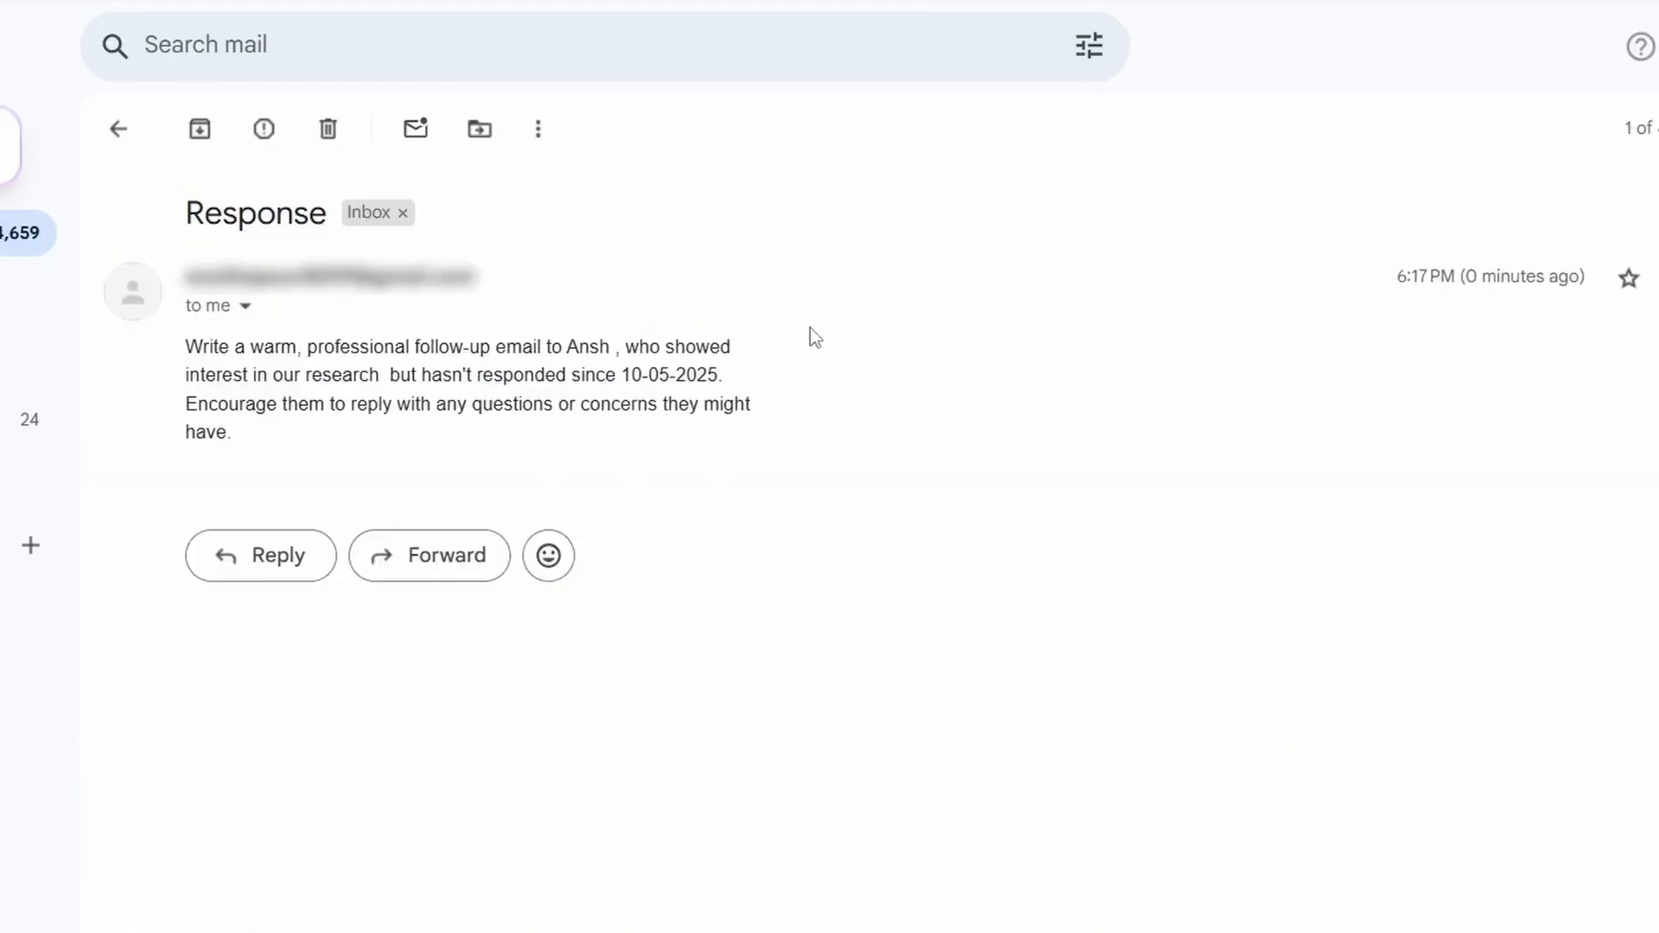